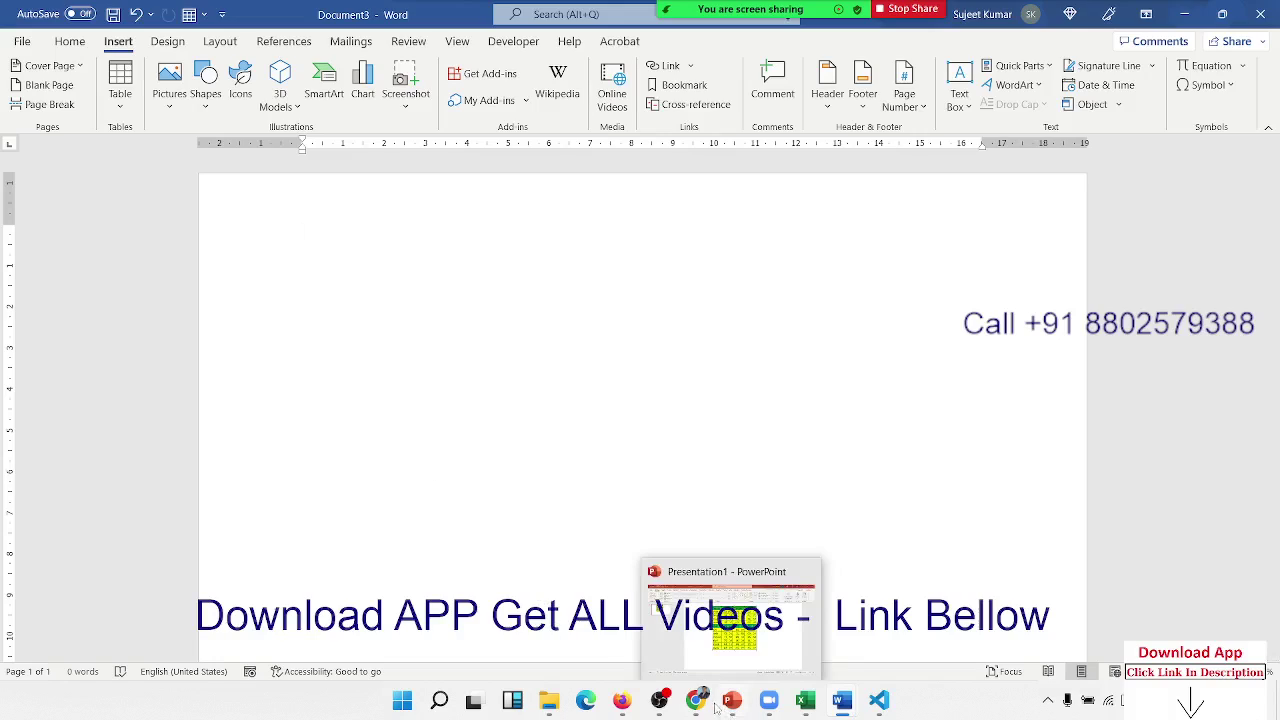
- Bring the browser forward and open the YouTube Studio channel content page
mouse_move(697, 700)
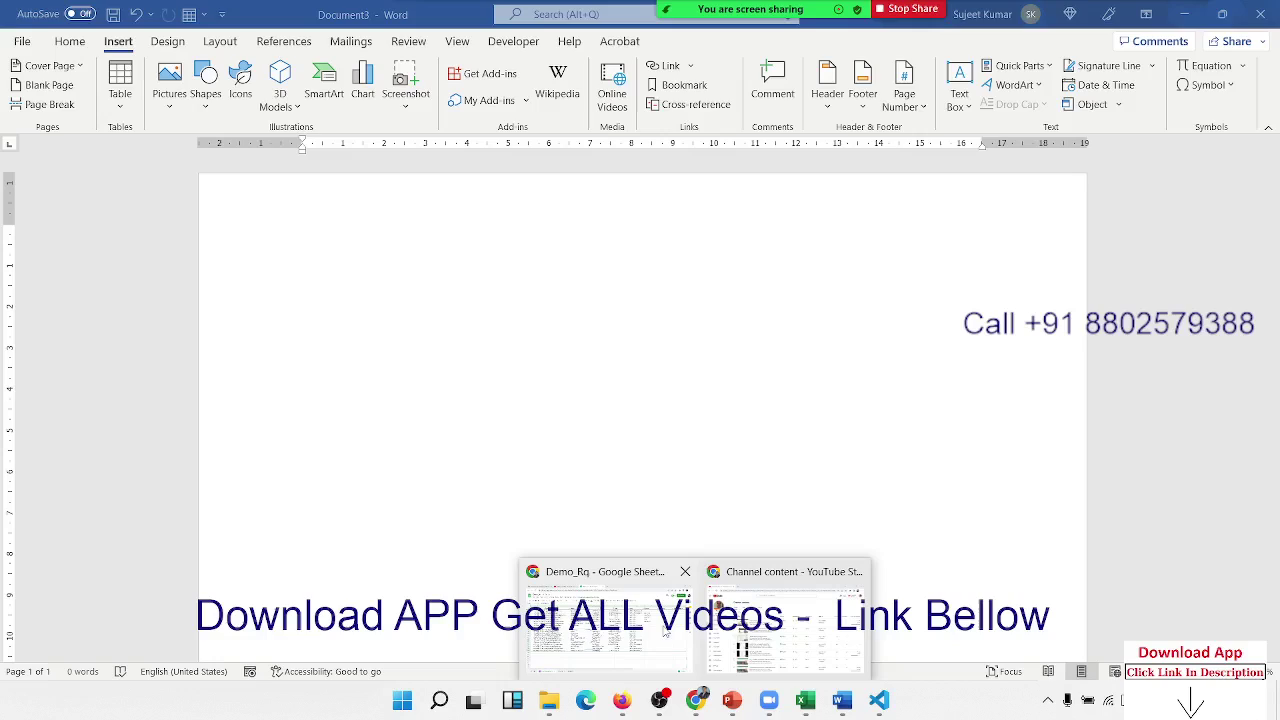
click(714, 635)
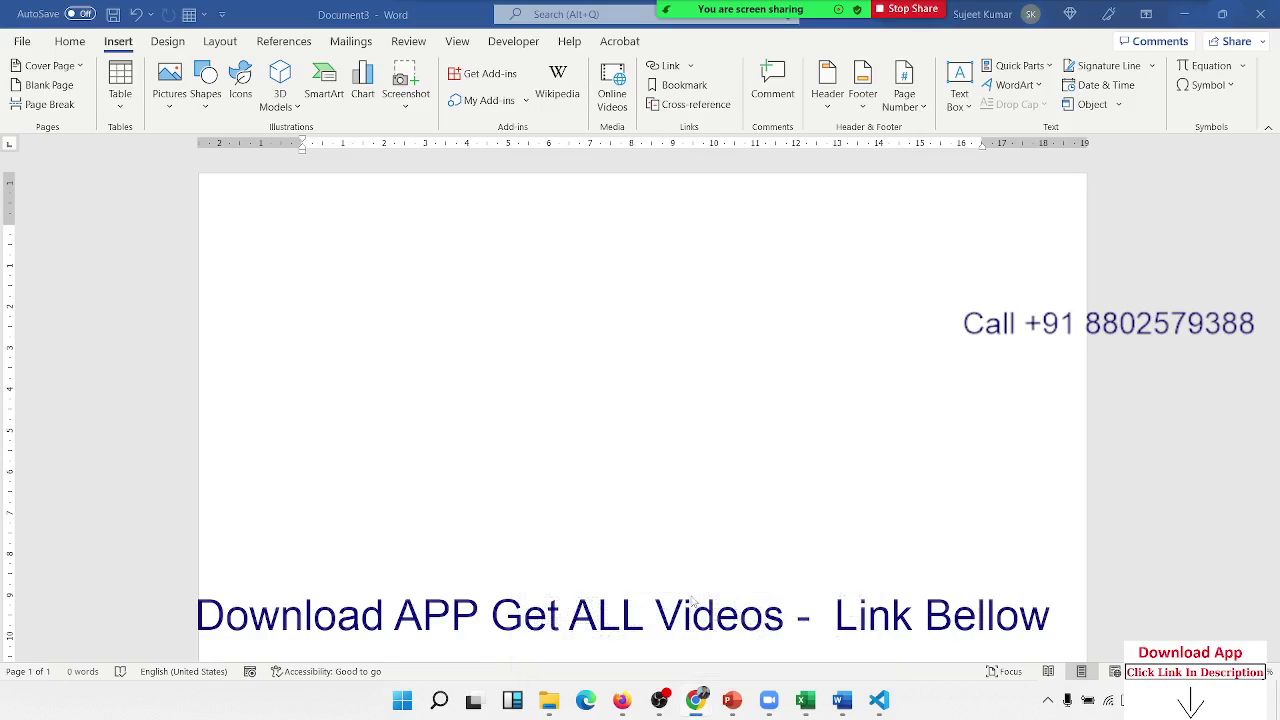
mouse_move(685, 690)
click(651, 662)
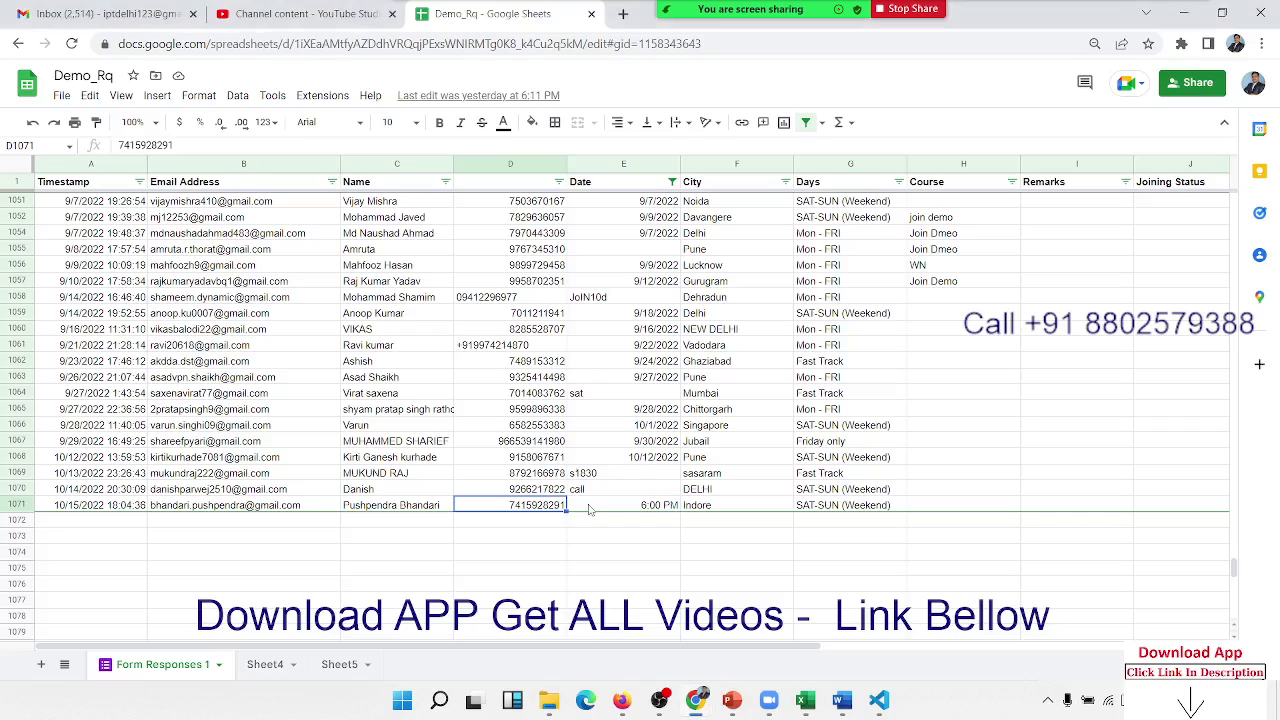
click(330, 15)
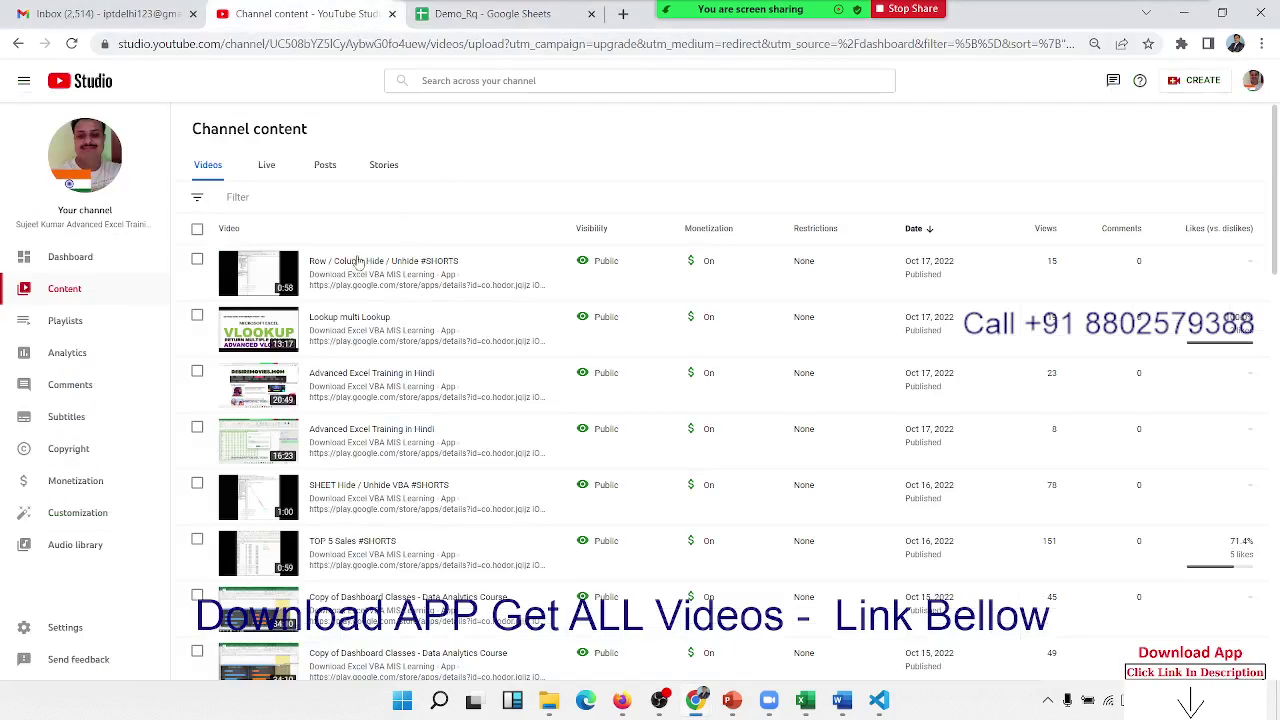
- Copy the Lookup multi Lookup thumbnail image and switch back to the Word document
right_click(257, 341)
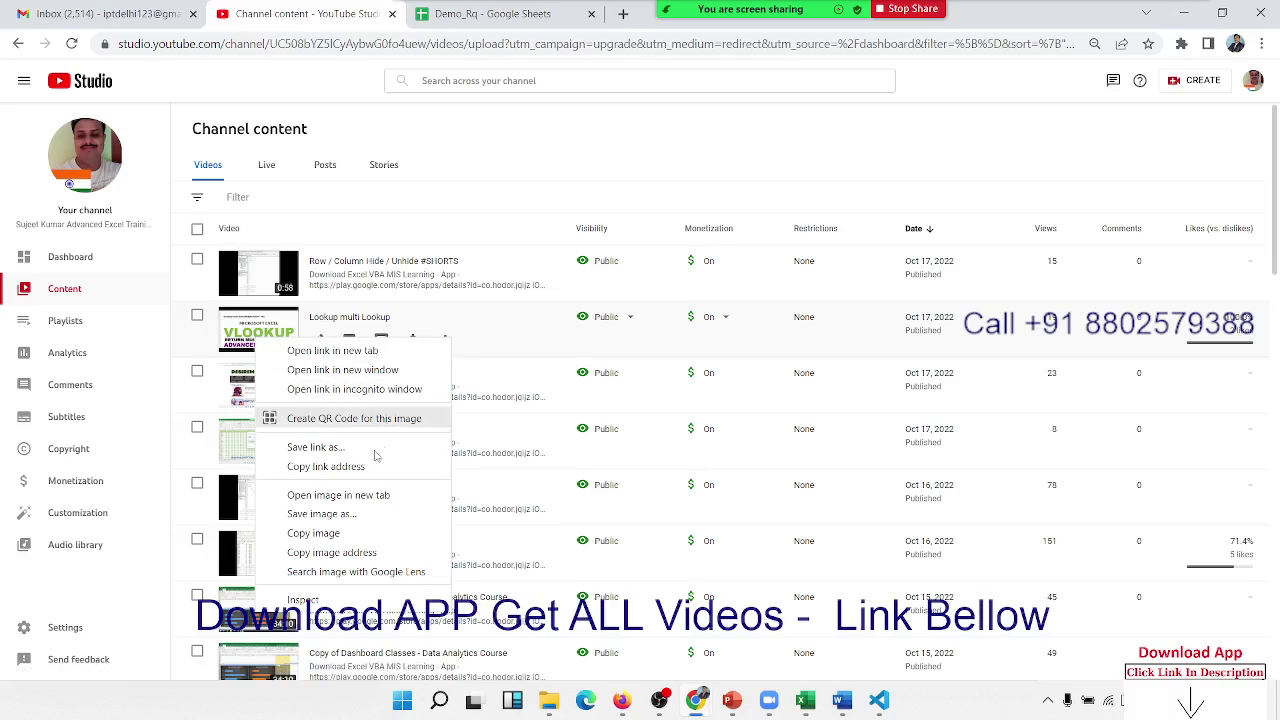
click(338, 540)
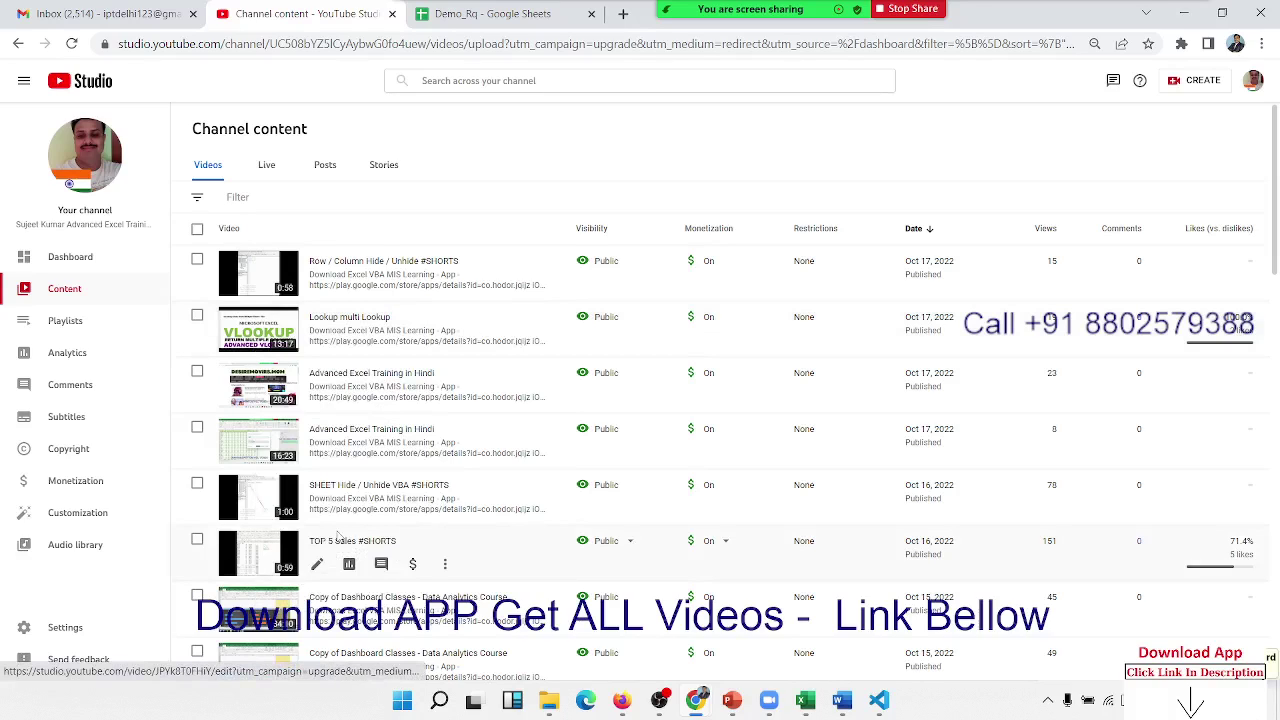
key(alt+Tab)
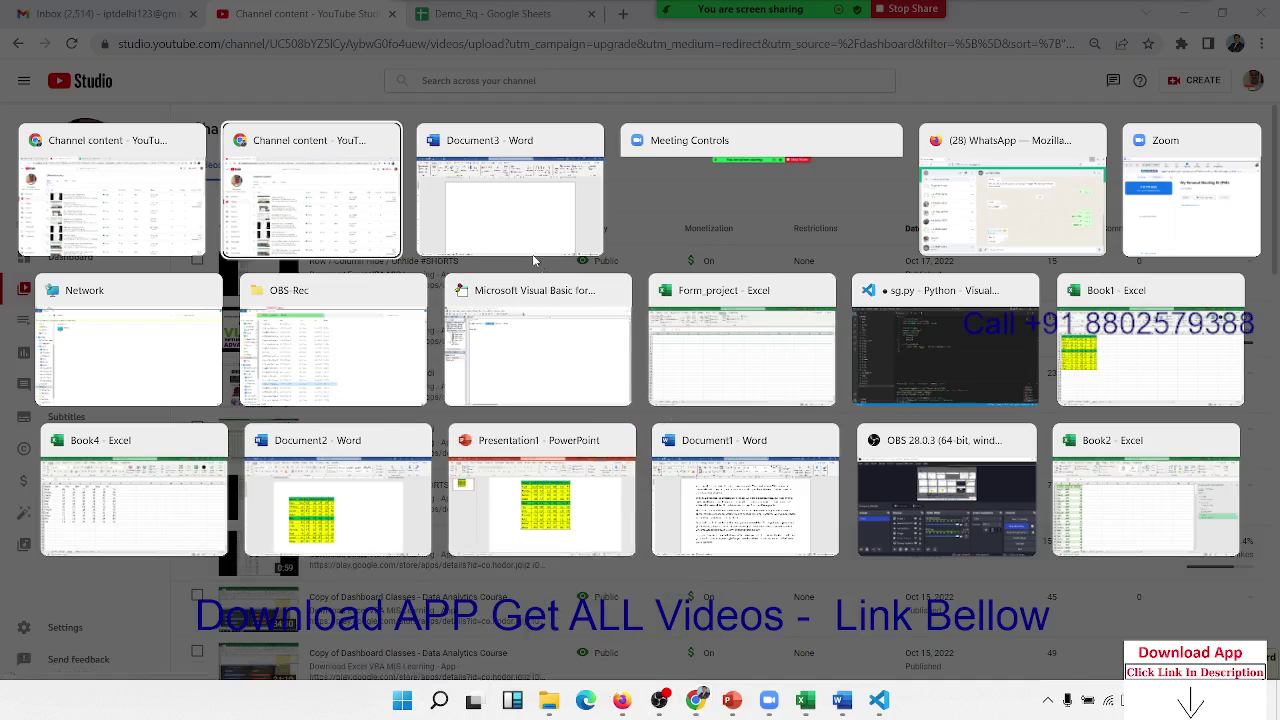
click(526, 222)
right_click(341, 256)
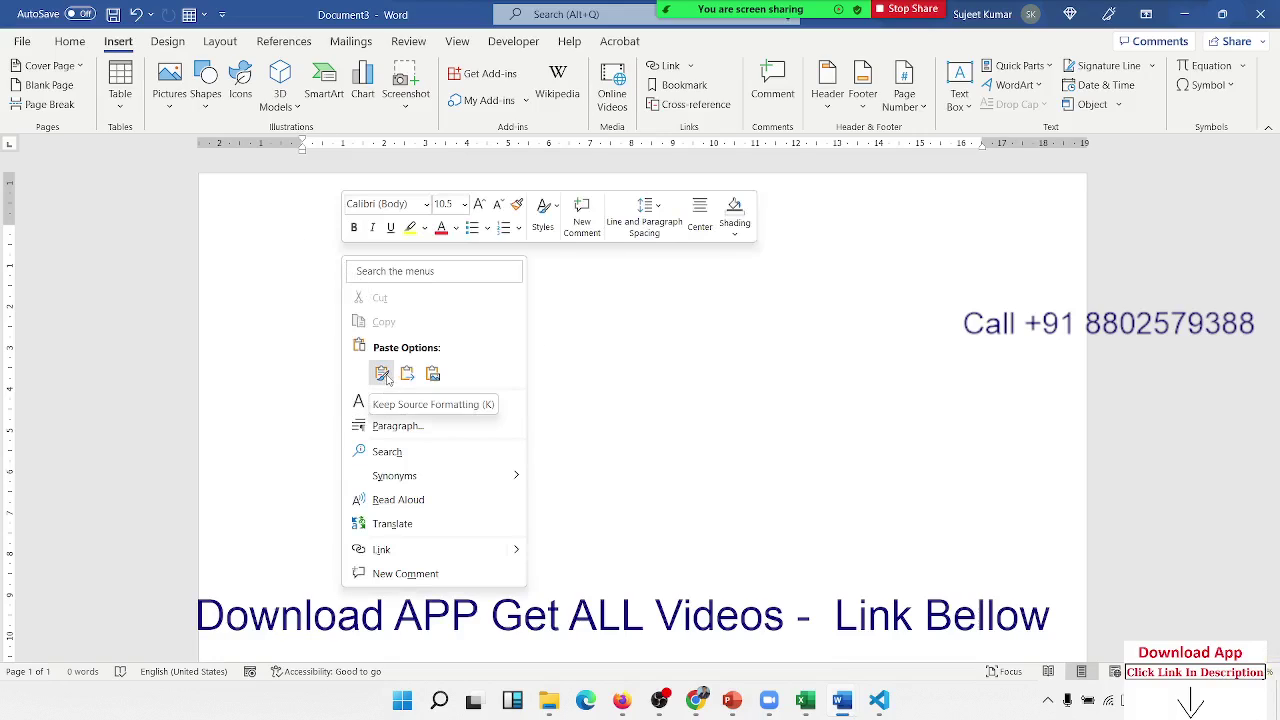
click(433, 373)
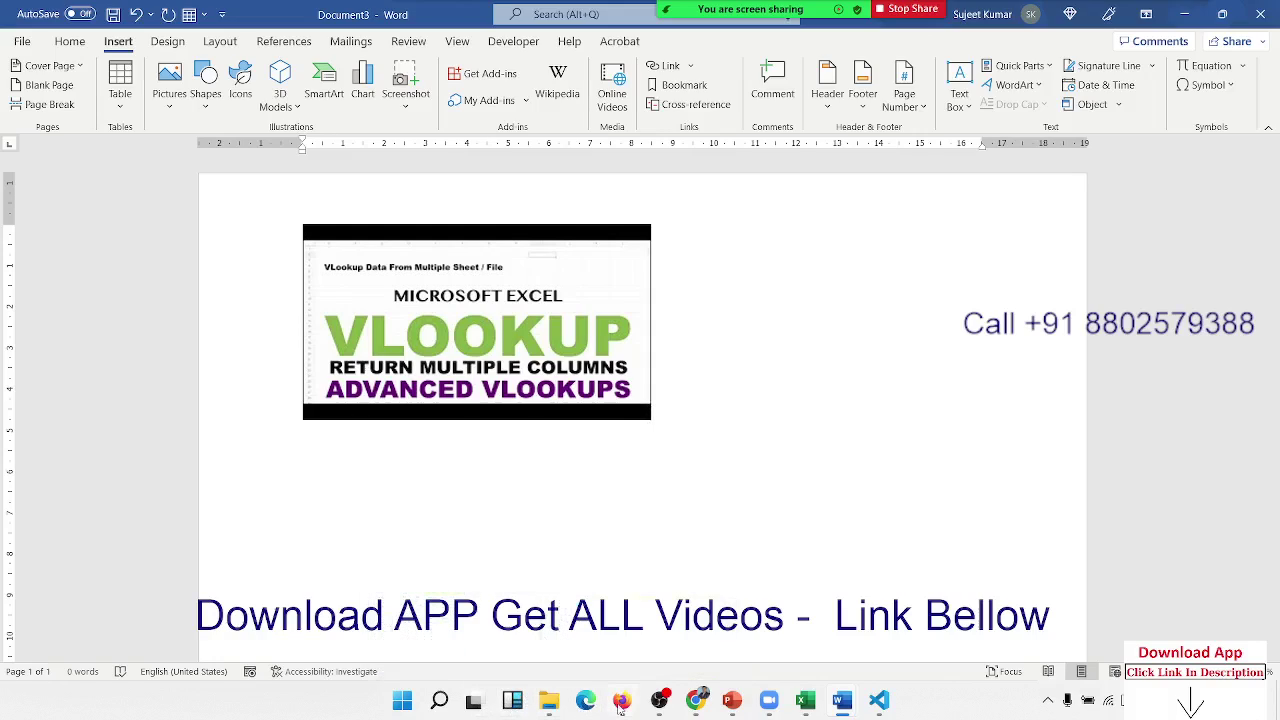
mouse_move(620, 706)
mouse_move(661, 711)
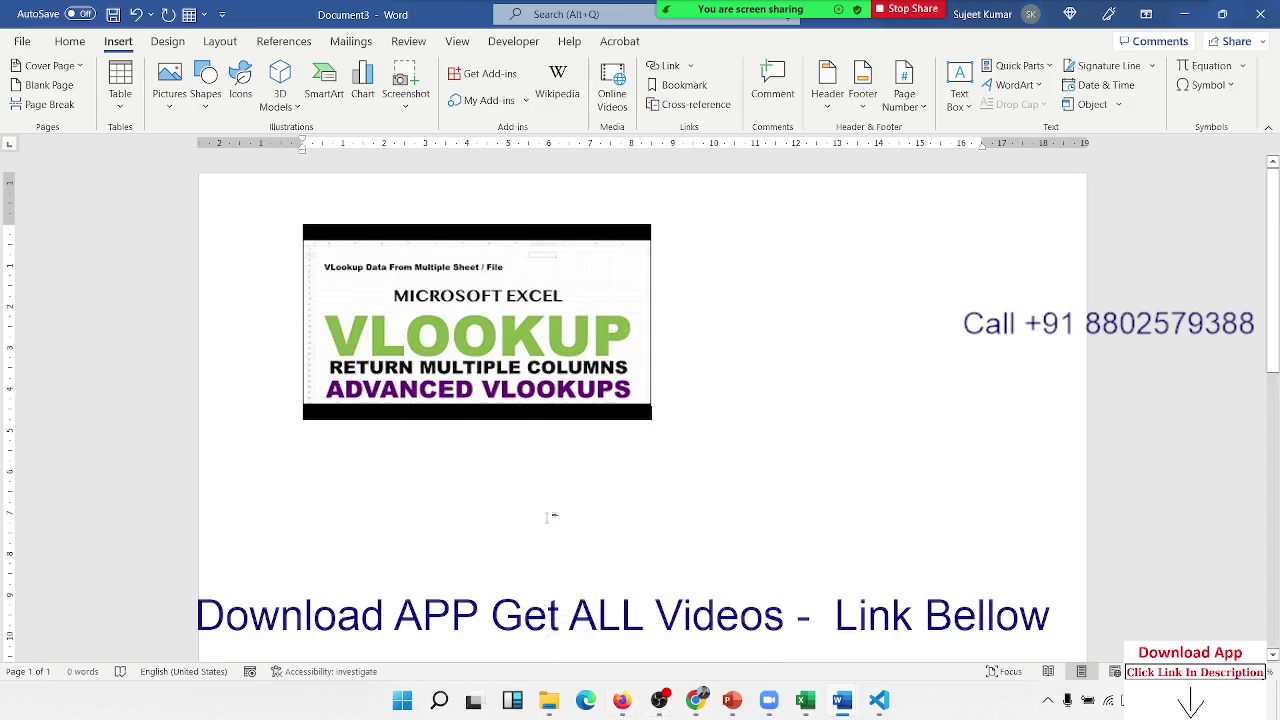
key(ctrl+a)
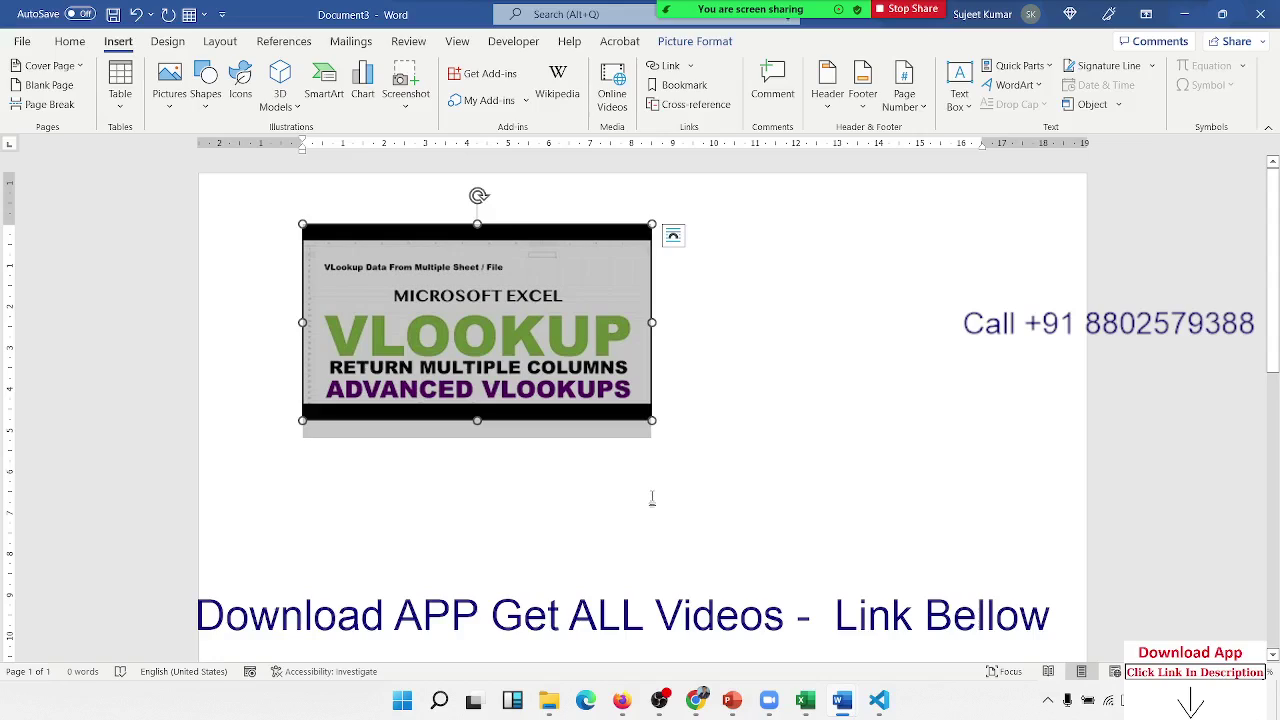
click(652, 498)
click(634, 412)
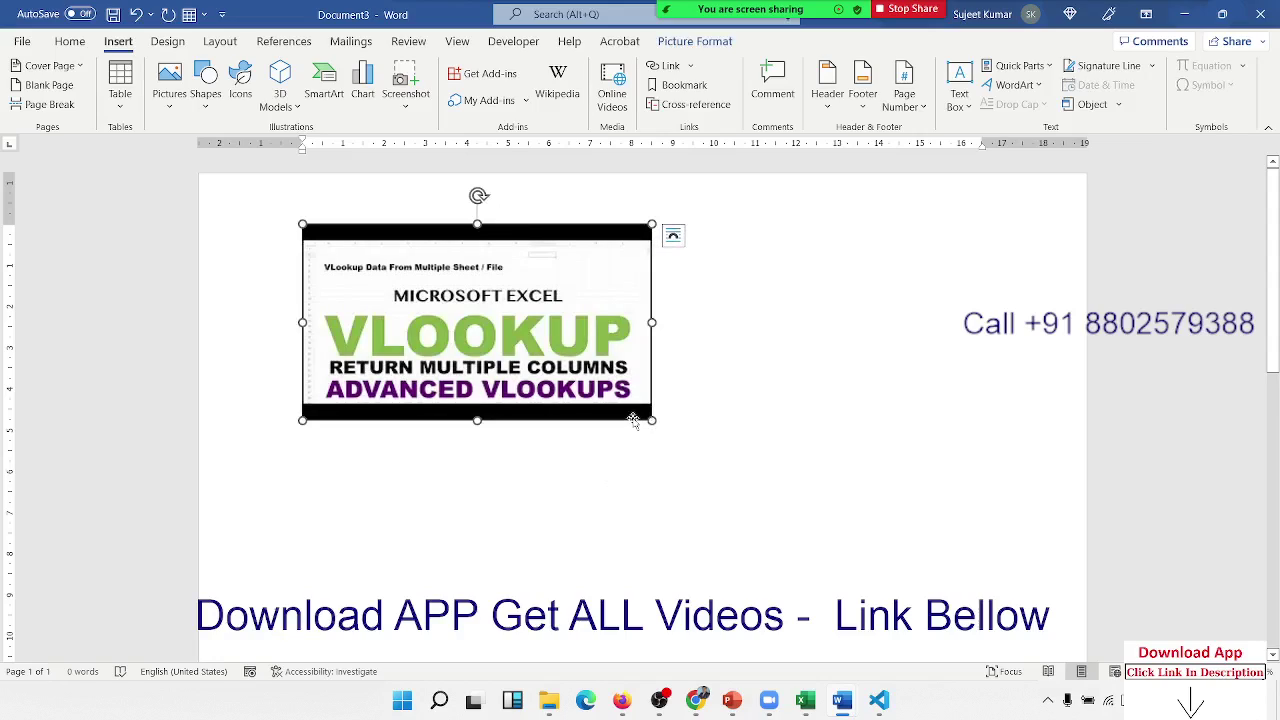
drag(651, 322, 982, 322)
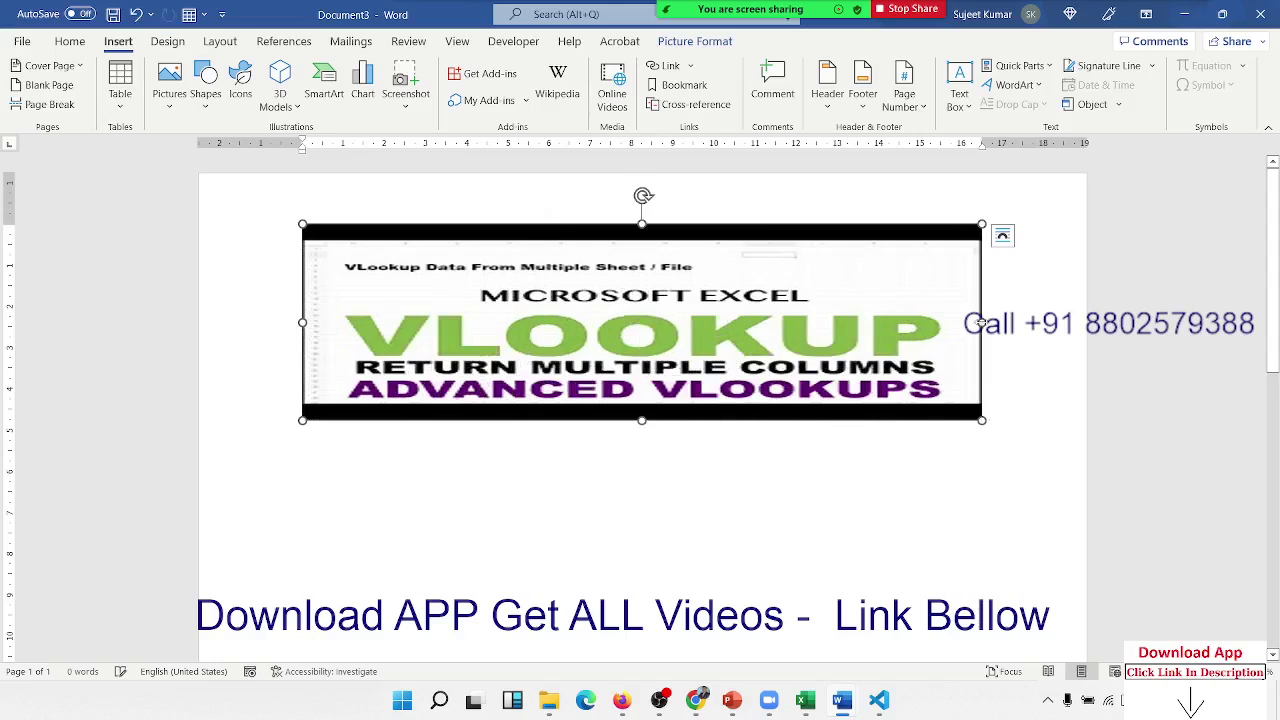
key(ctrl+z)
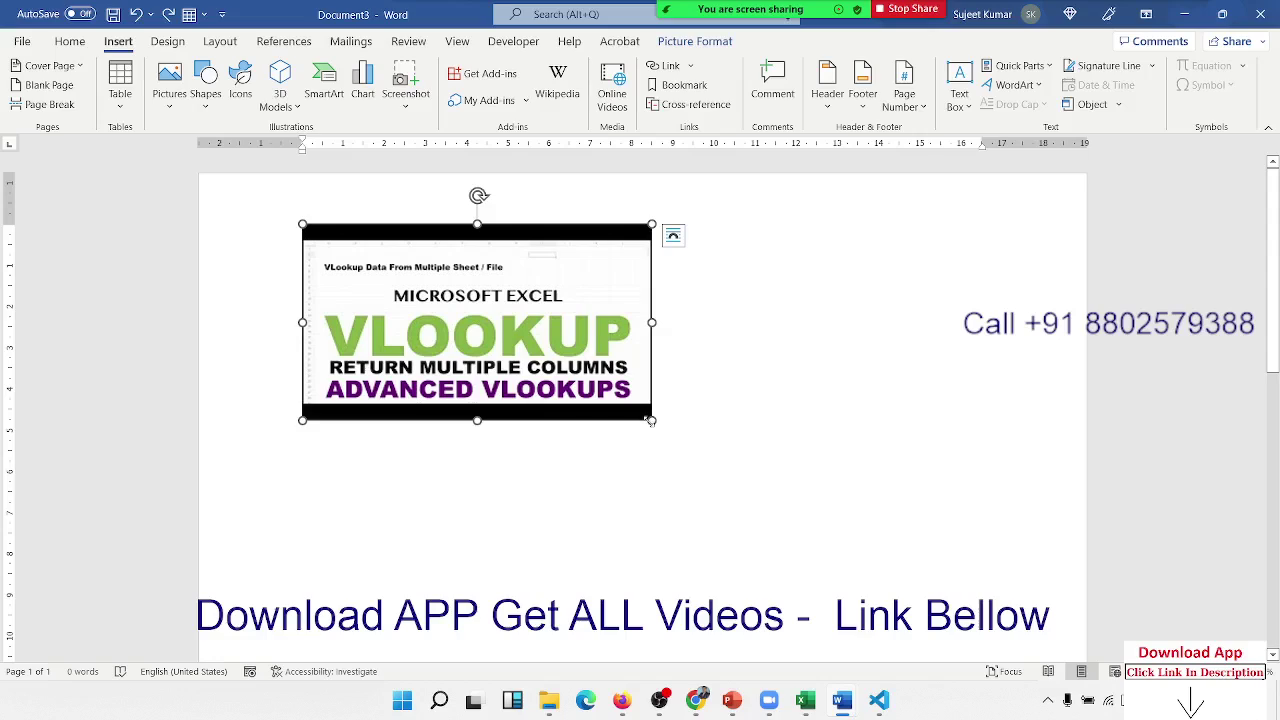
drag(651, 421, 919, 571)
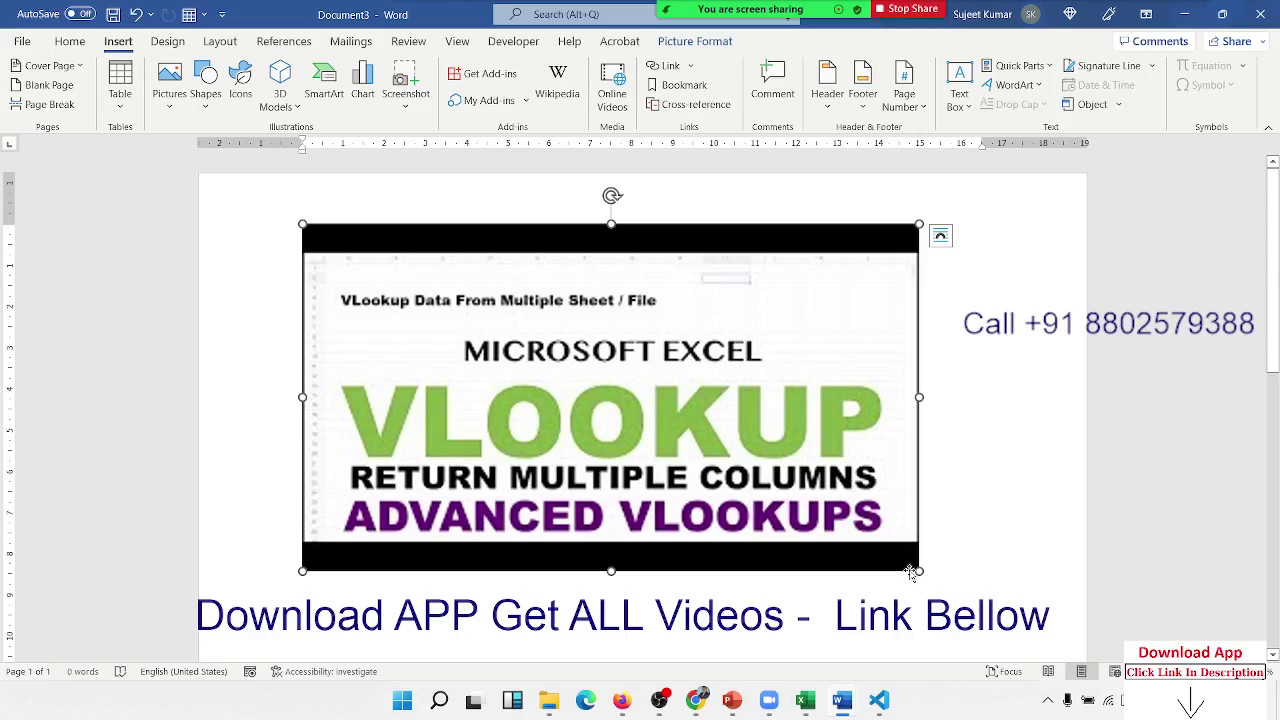
drag(917, 570, 471, 319)
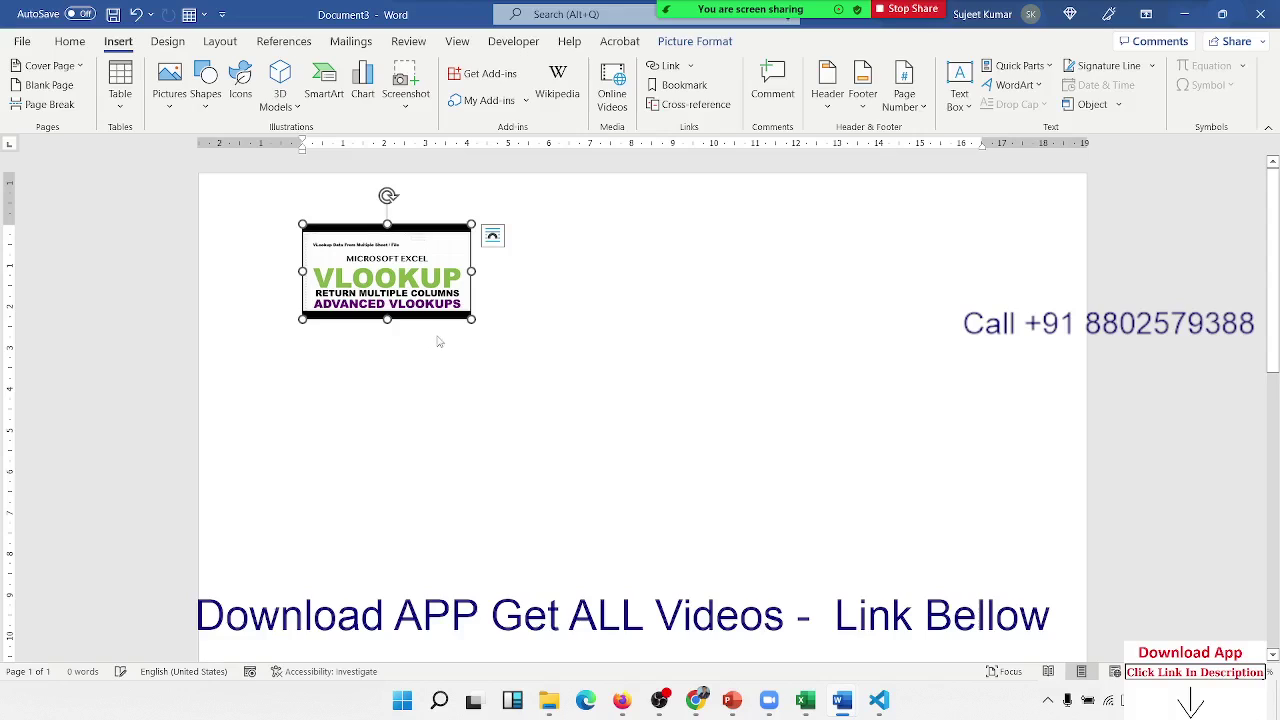
drag(471, 320, 783, 563)
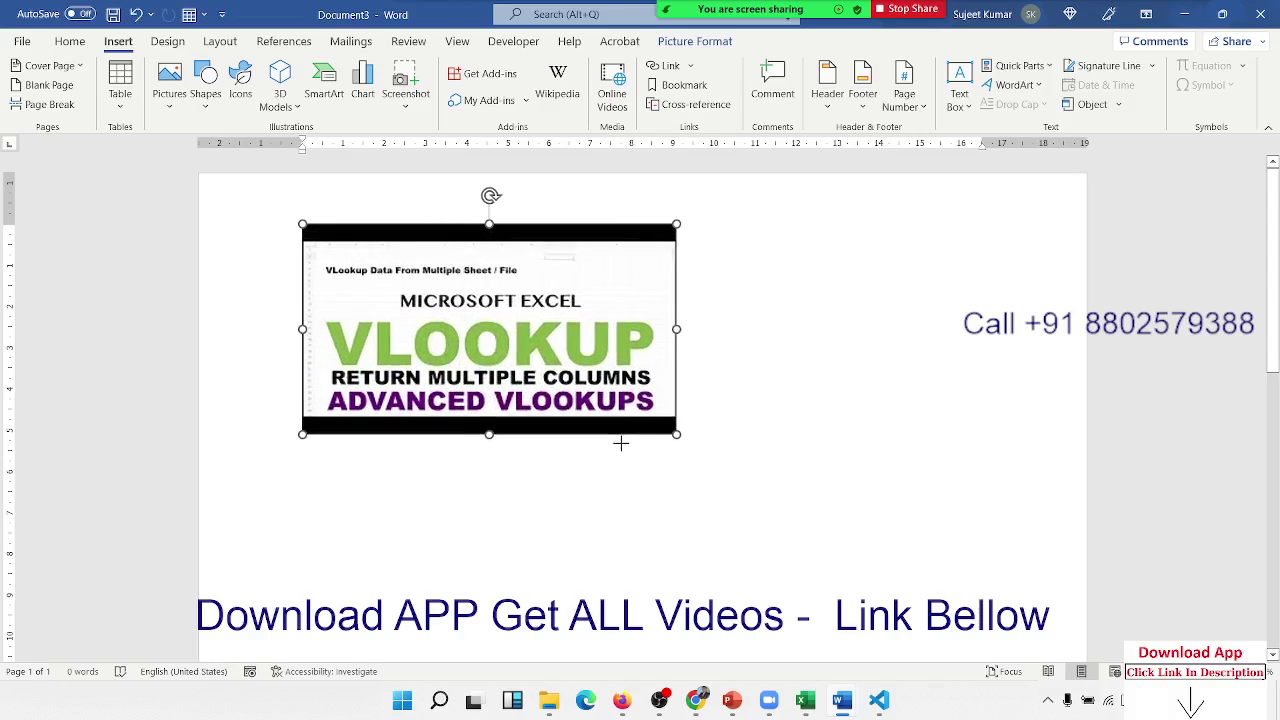
drag(902, 561, 626, 406)
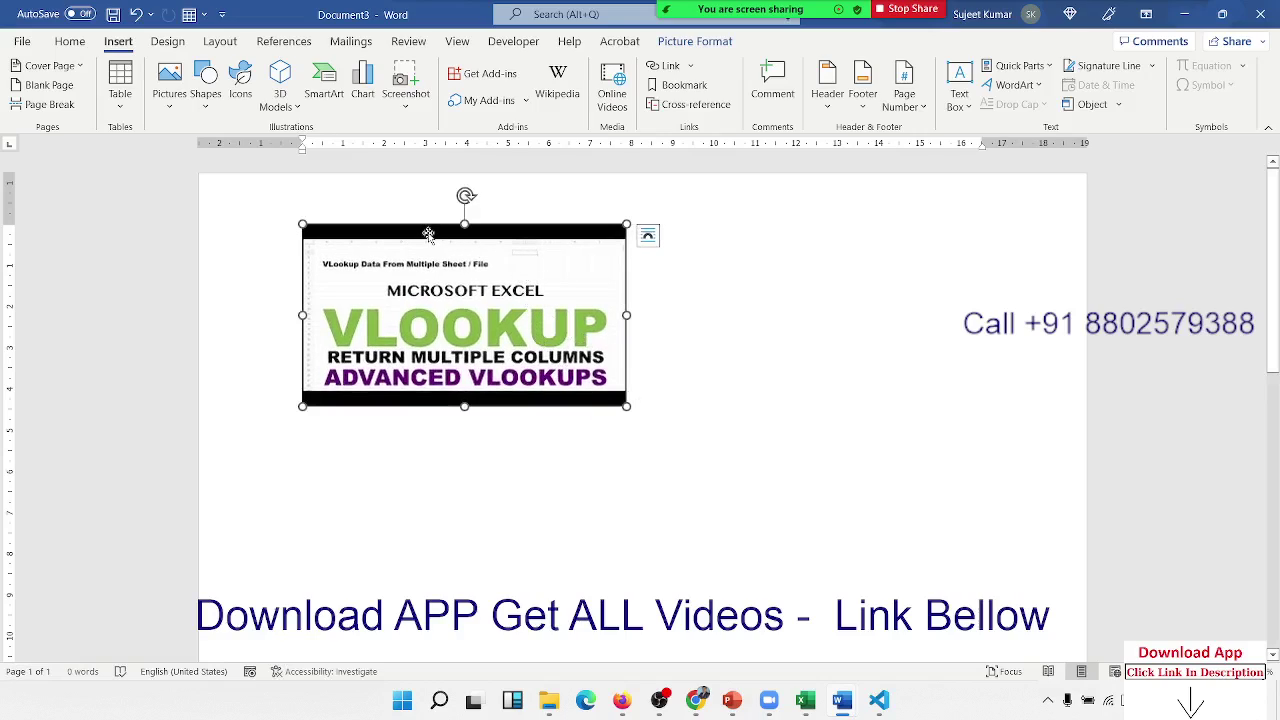
drag(433, 237, 621, 267)
drag(757, 302, 389, 595)
drag(337, 251, 321, 578)
key(Delete)
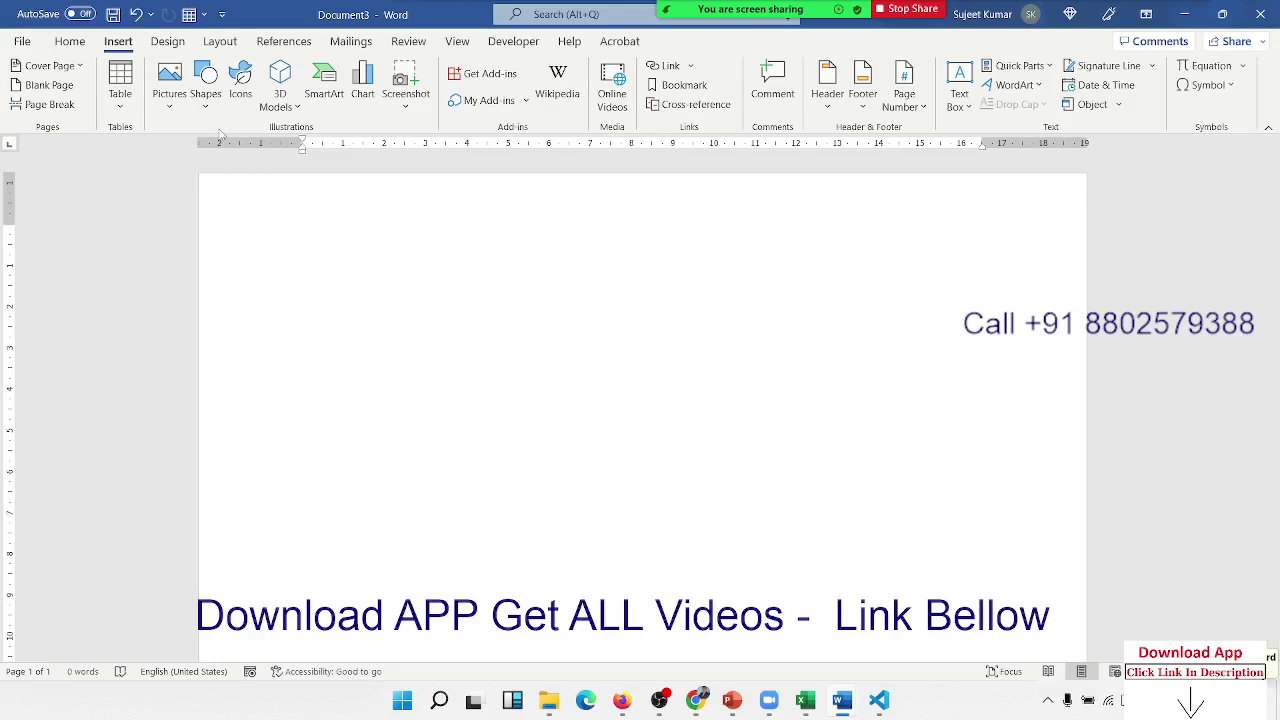
- Draw a text box near the page's top-left and paste the thumbnail into it
click(205, 85)
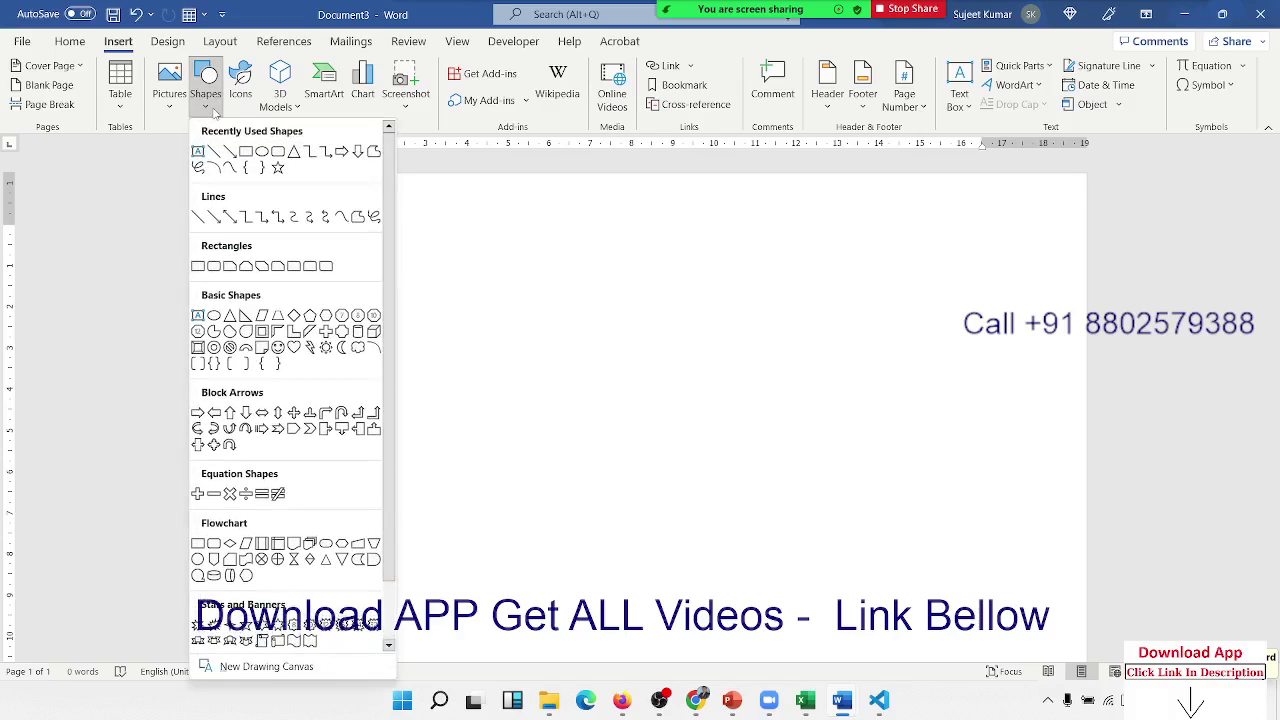
click(198, 152)
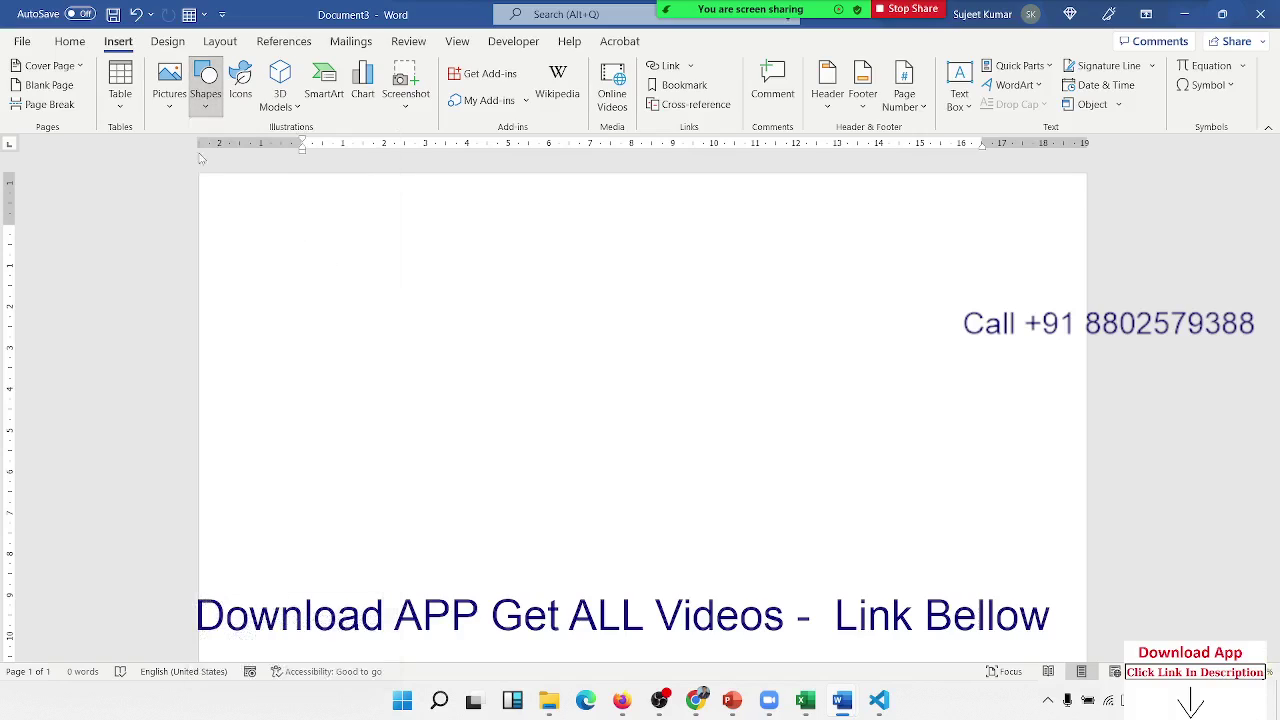
mouse_move(325, 248)
mouse_down()
mouse_move(396, 339)
mouse_move(664, 439)
mouse_up()
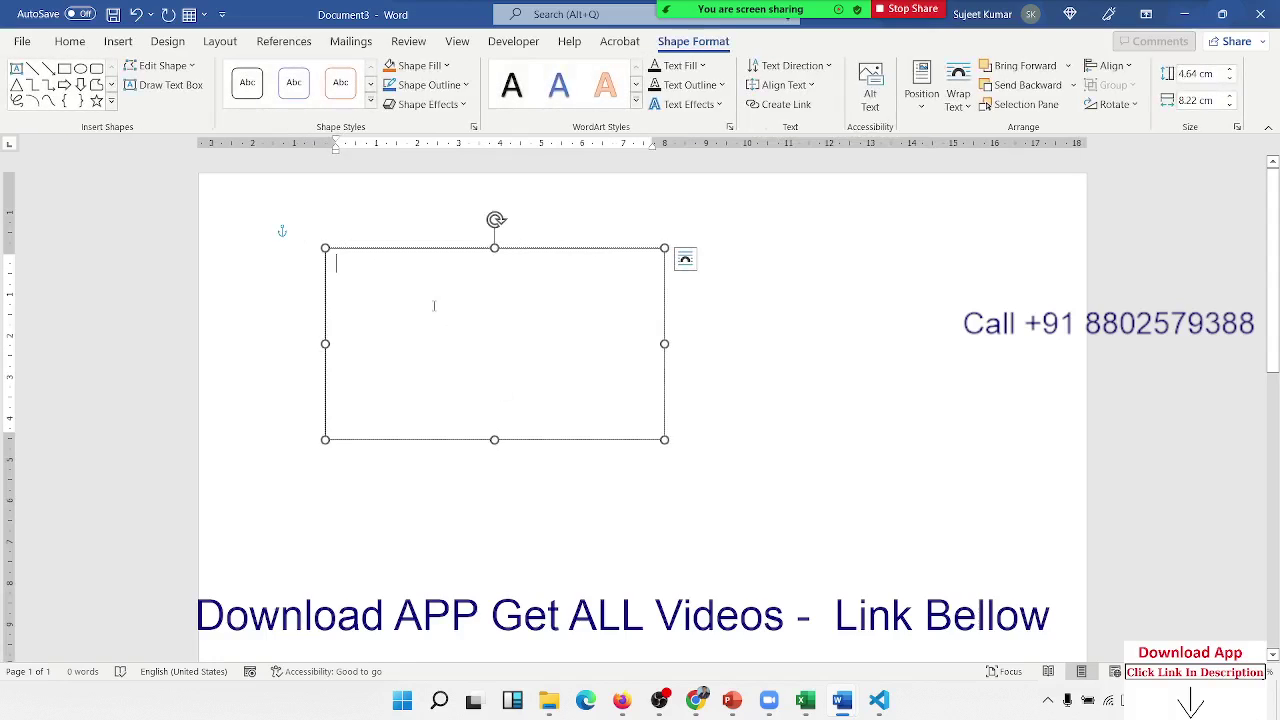
key(ctrl+v)
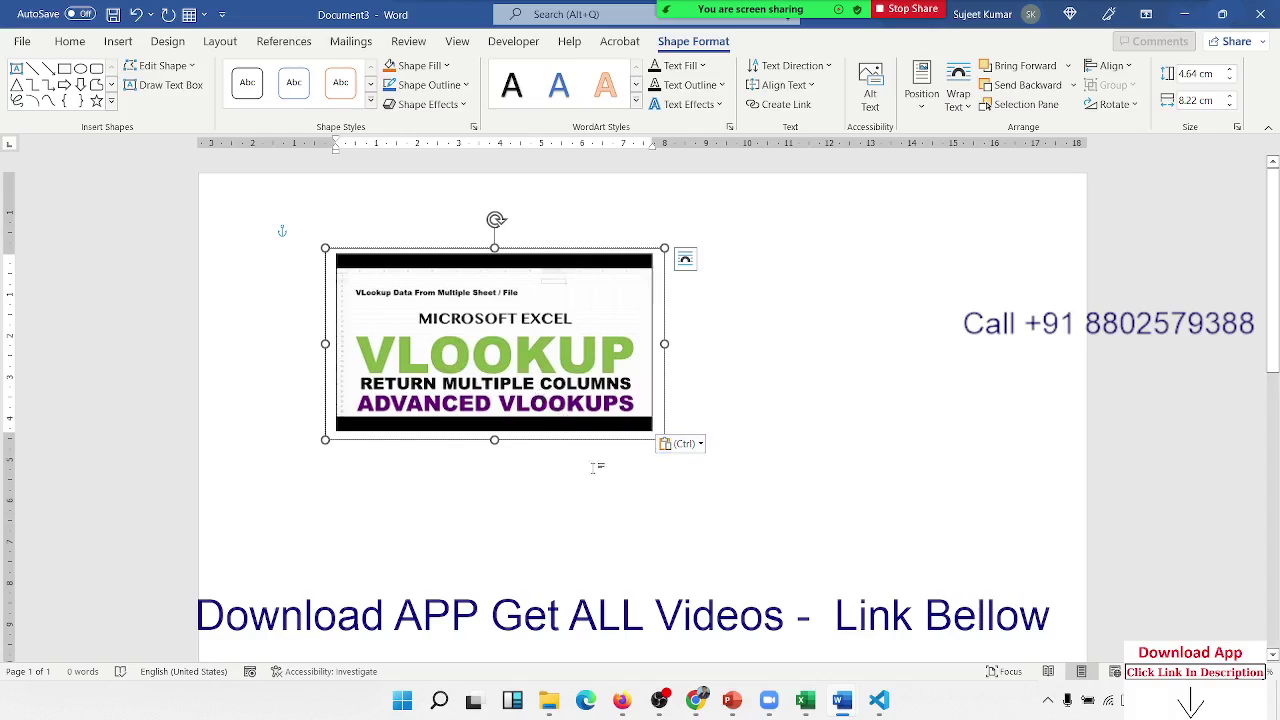
- Reposition the thumbnail's text box on the page
click(574, 451)
click(566, 441)
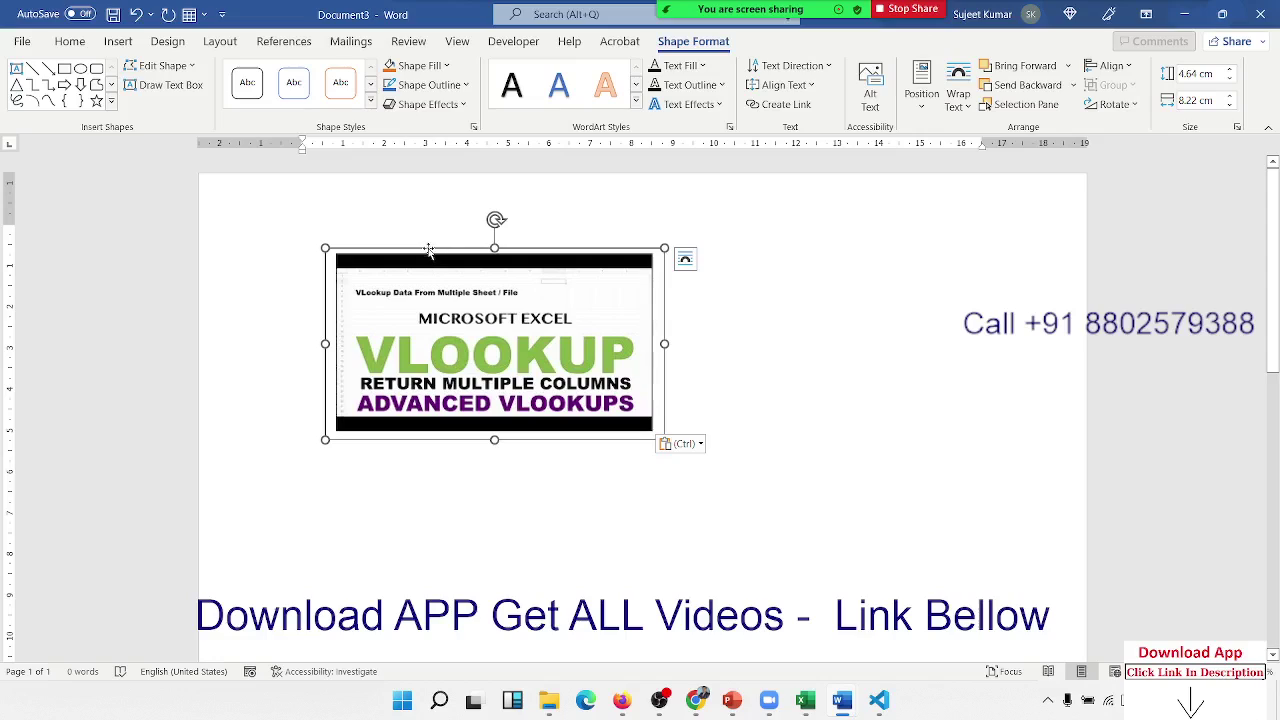
mouse_move(428, 250)
mouse_down()
mouse_move(622, 372)
mouse_move(740, 420)
mouse_move(808, 430)
mouse_move(710, 366)
mouse_move(323, 219)
mouse_up()
- Move the thumbnail box, then undo the move
click(738, 365)
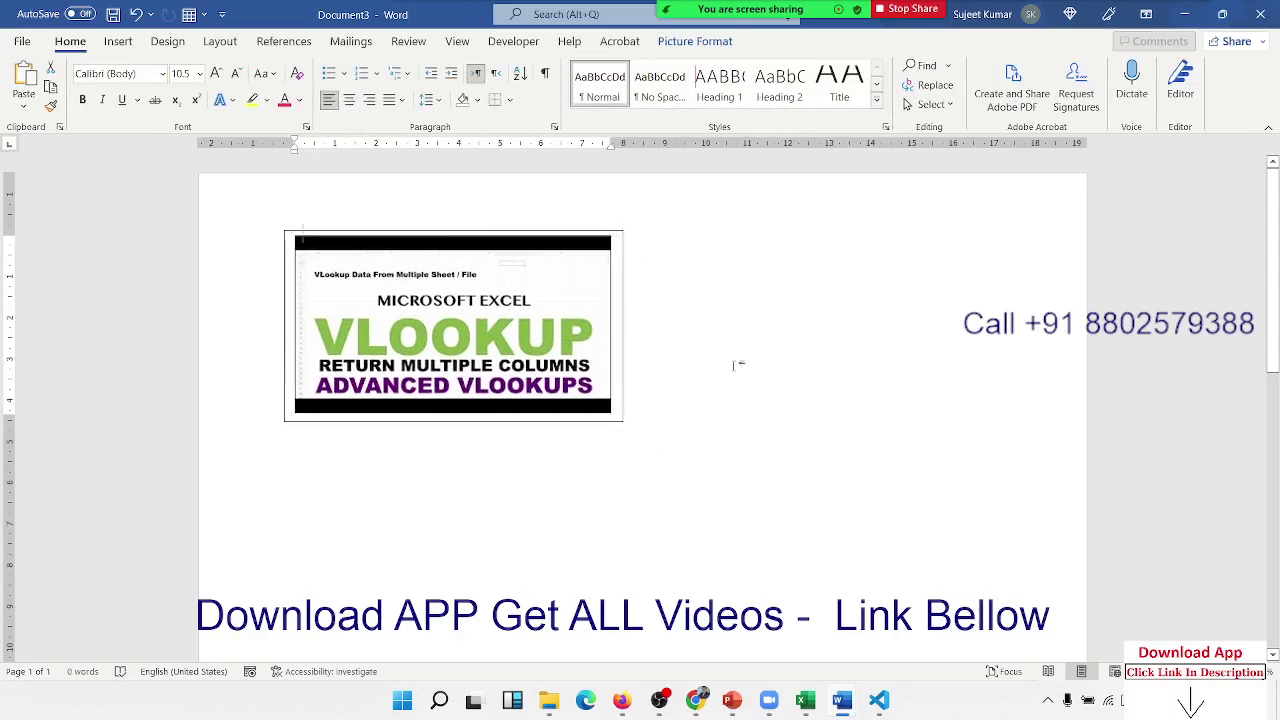
click(600, 337)
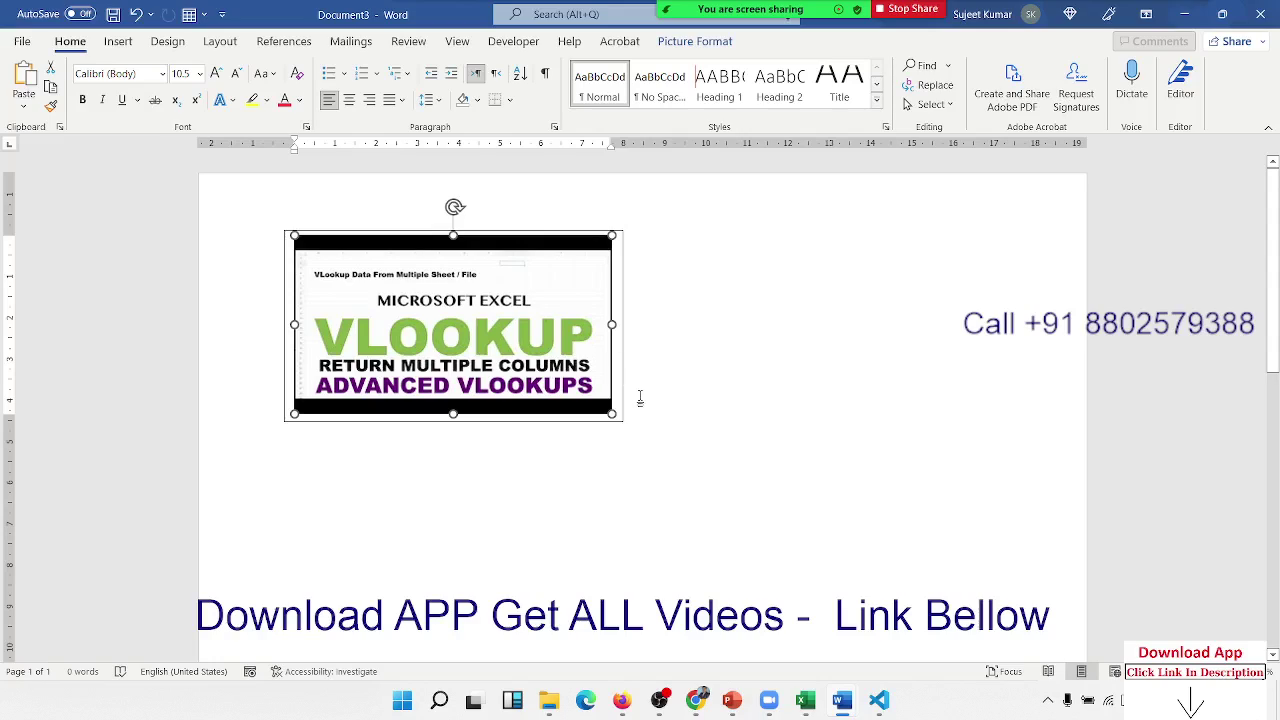
key(ctrl+z)
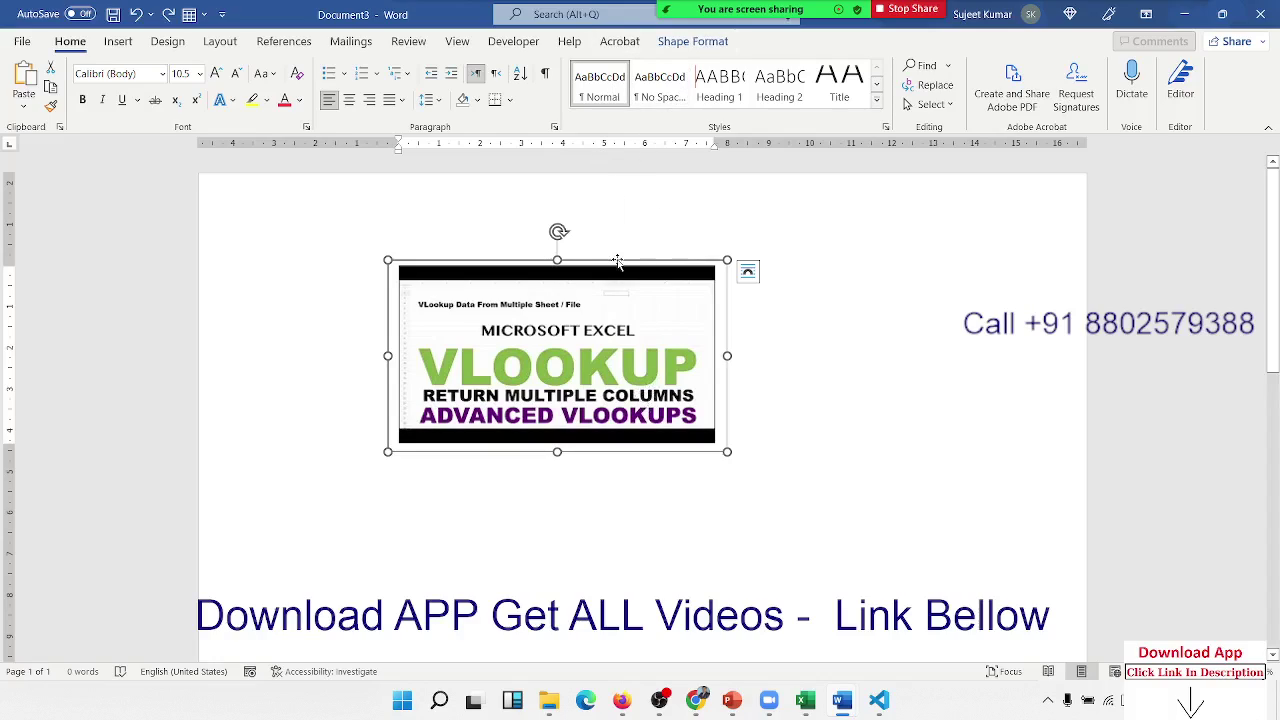
- Remove the outline from the text box holding the thumbnail
click(745, 465)
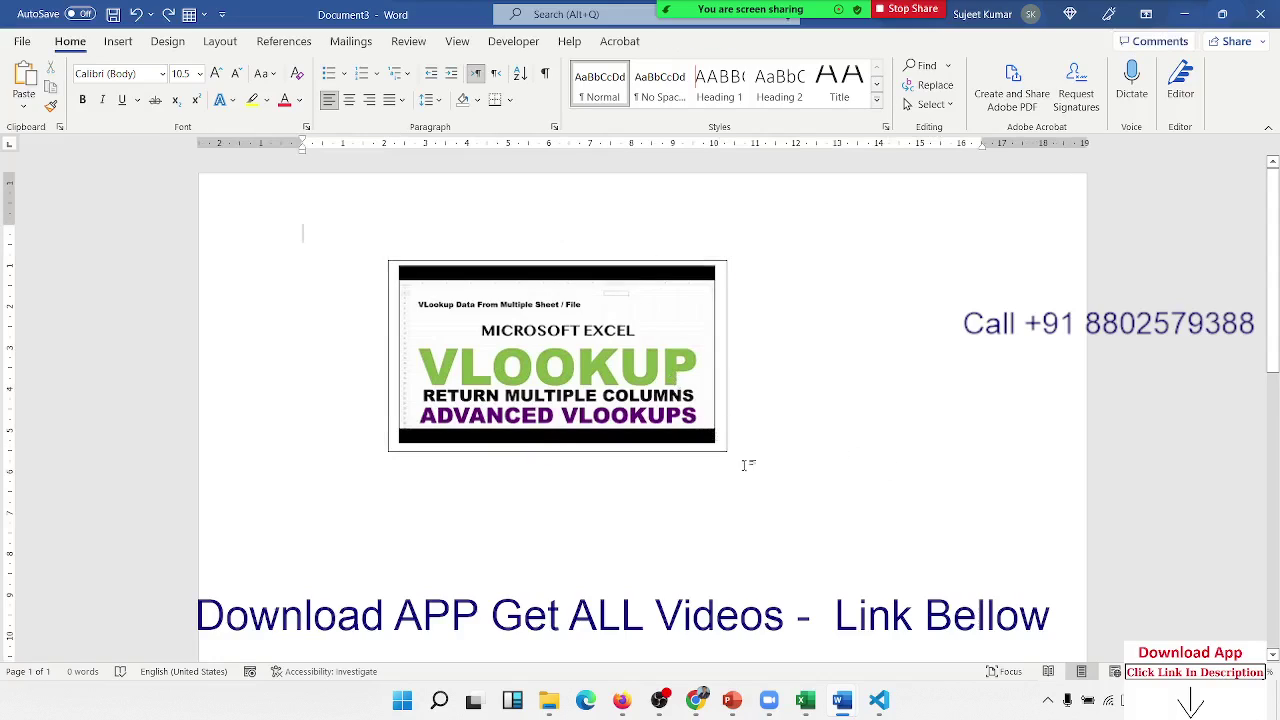
click(727, 456)
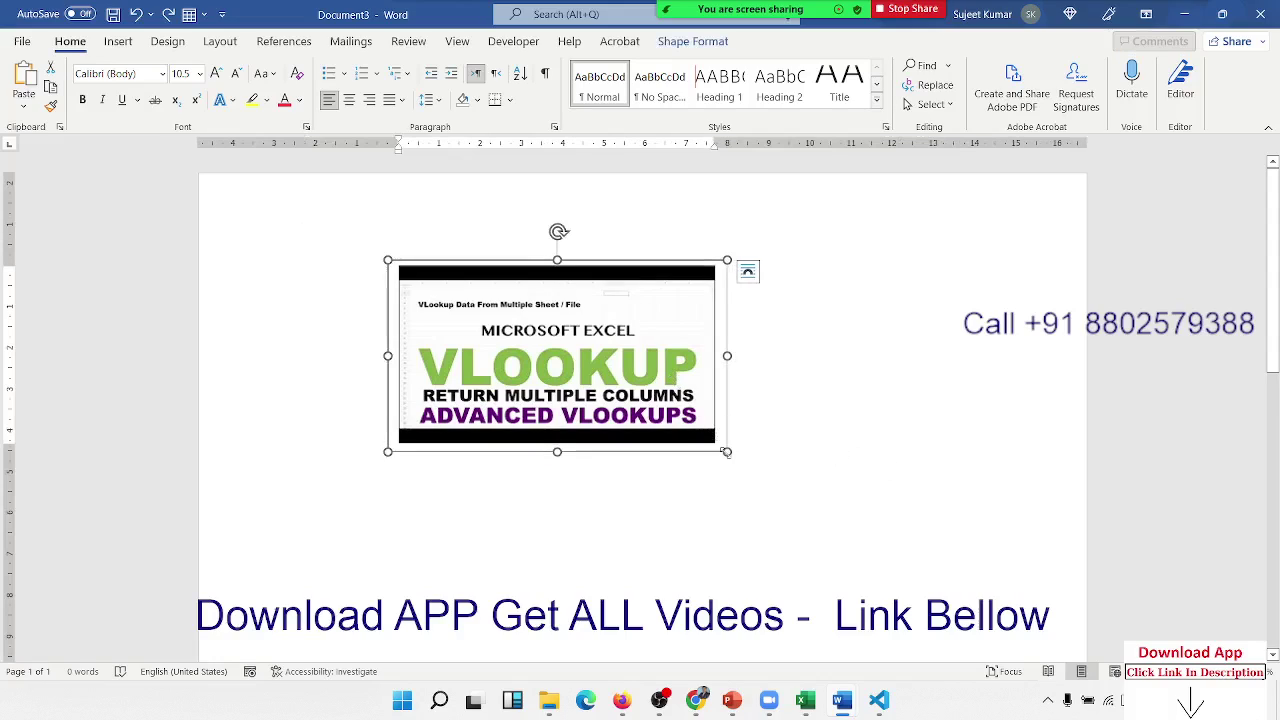
click(690, 42)
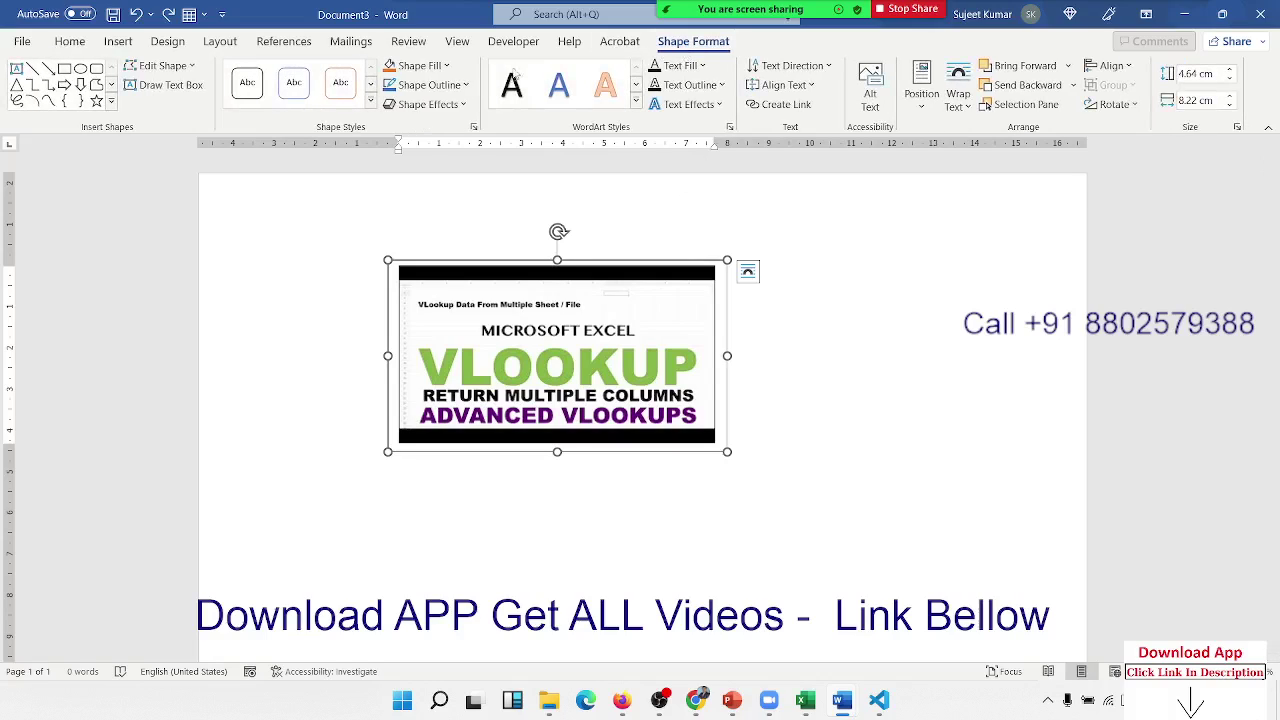
click(466, 86)
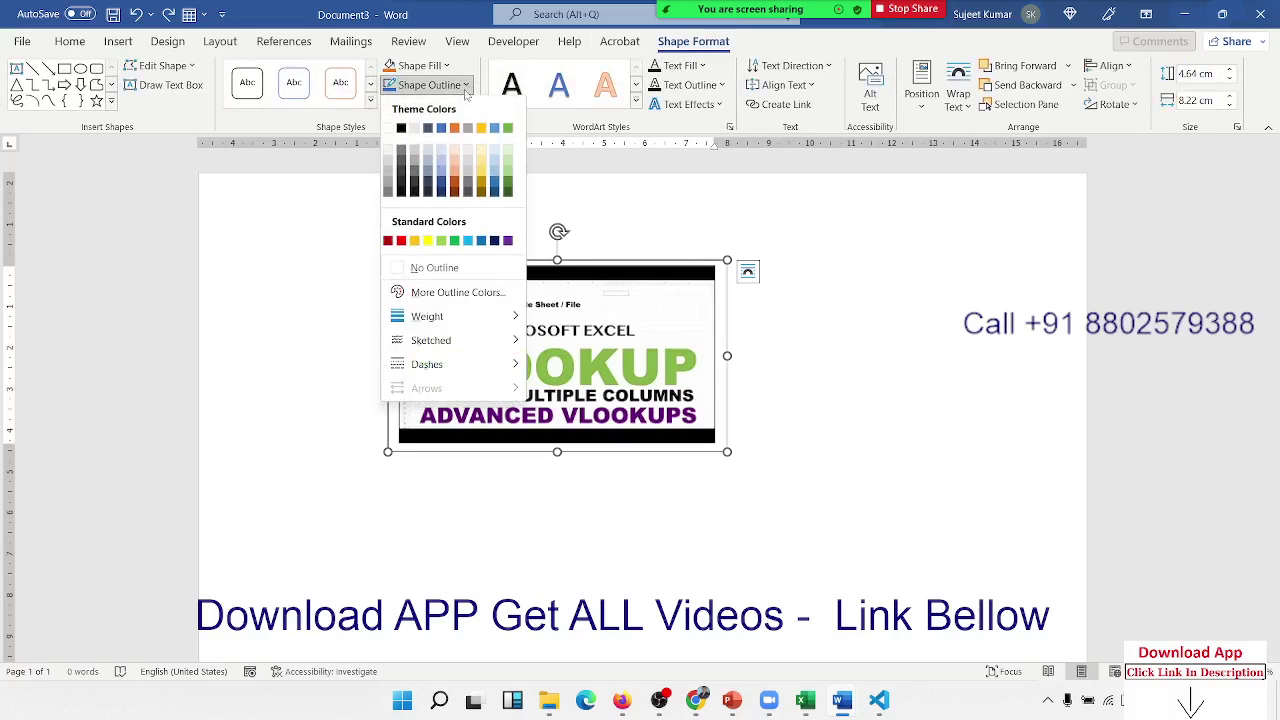
click(416, 266)
click(820, 394)
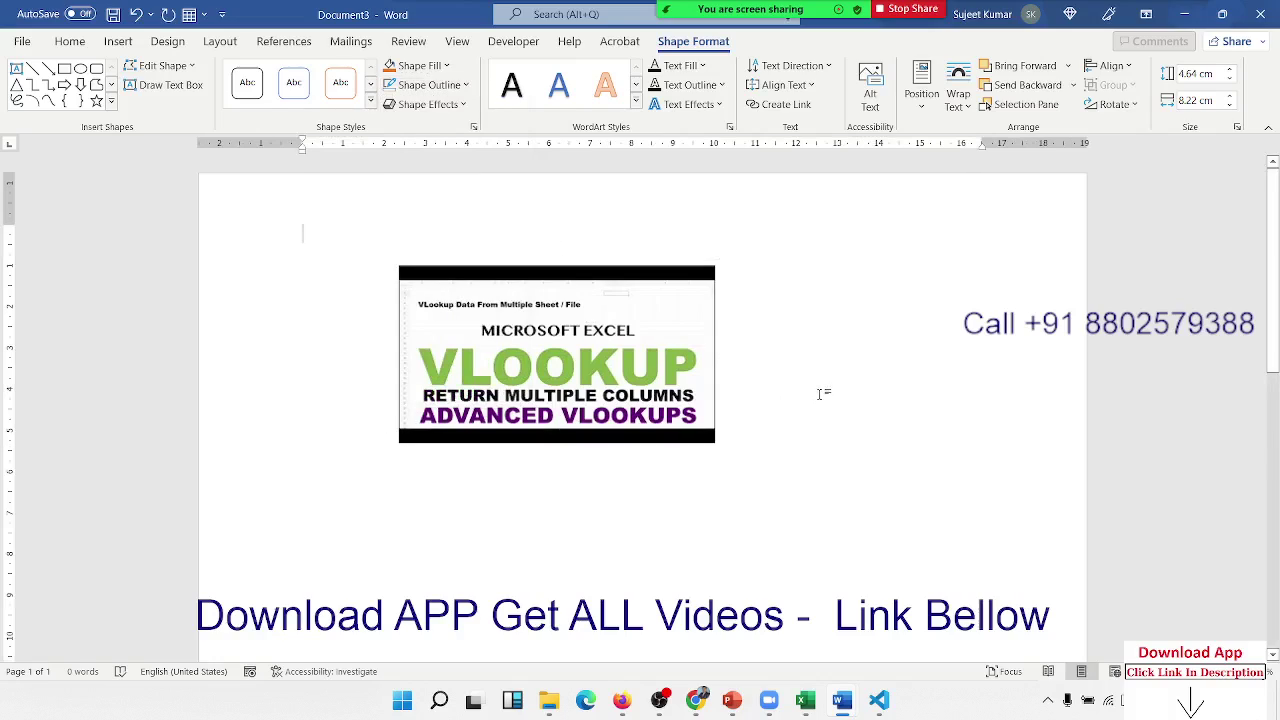
- Delete the VLOOKUP picture and then the empty text box
click(671, 281)
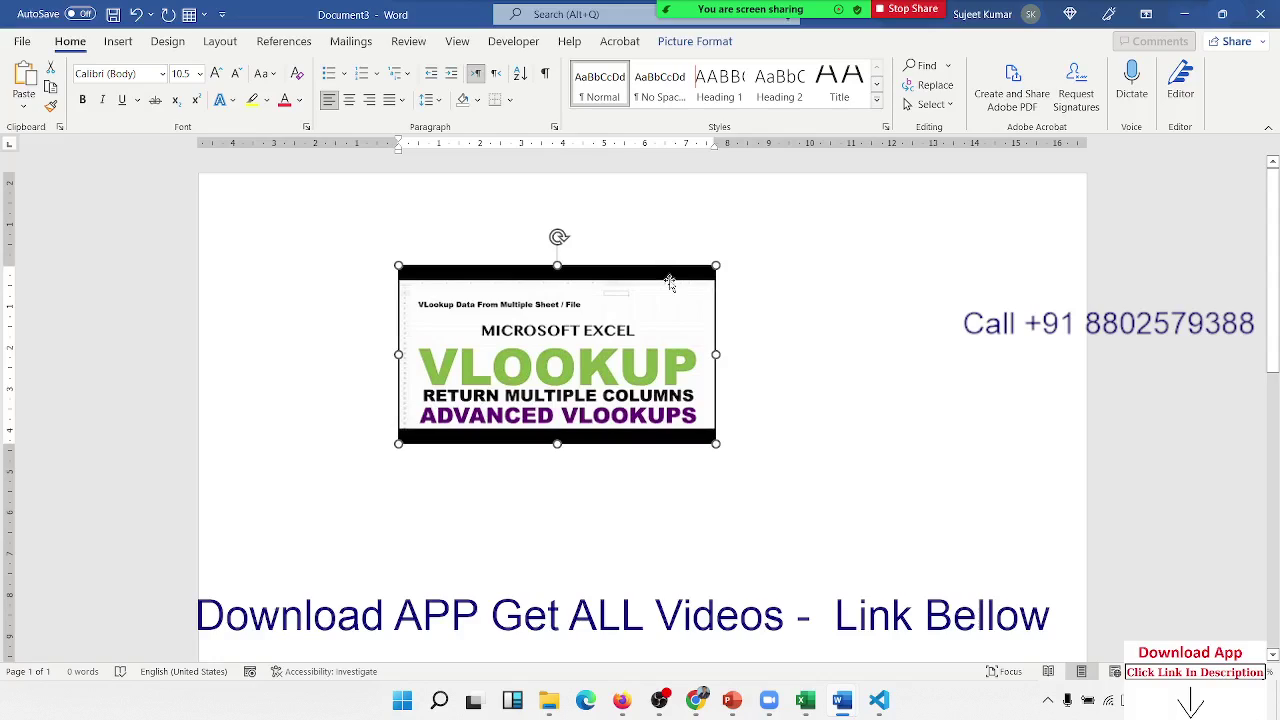
key(Delete)
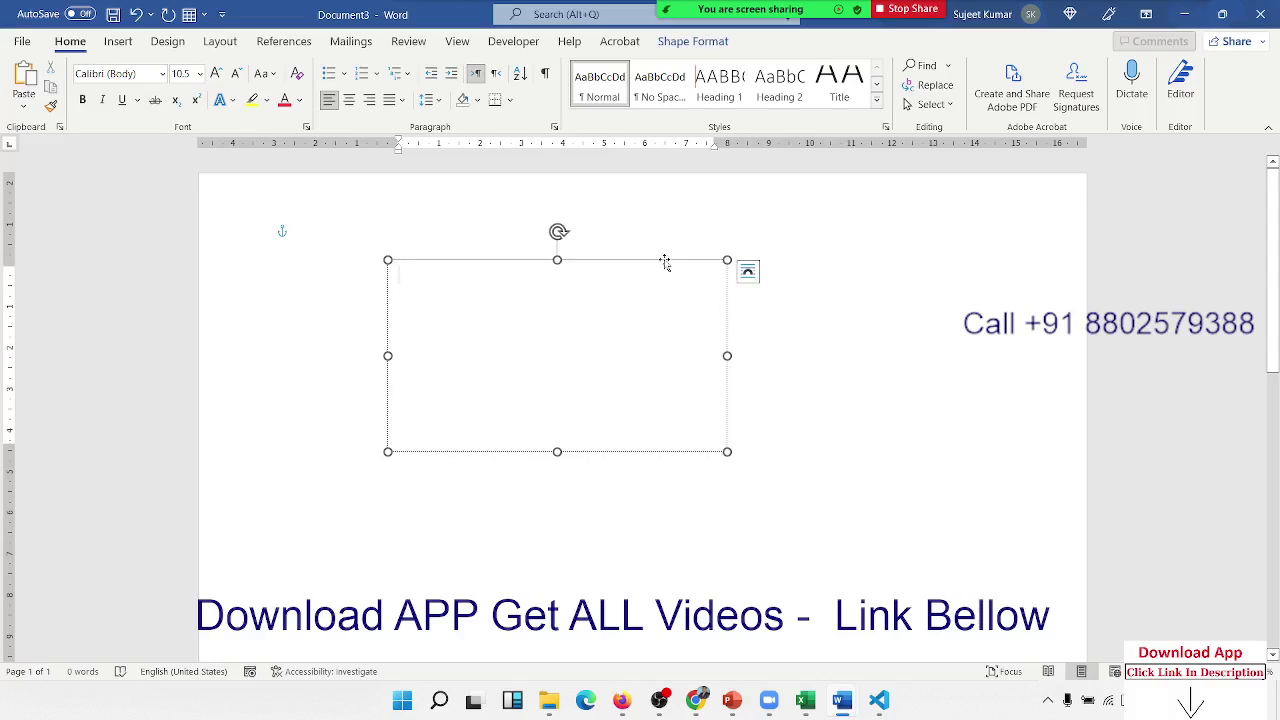
click(665, 262)
key(Delete)
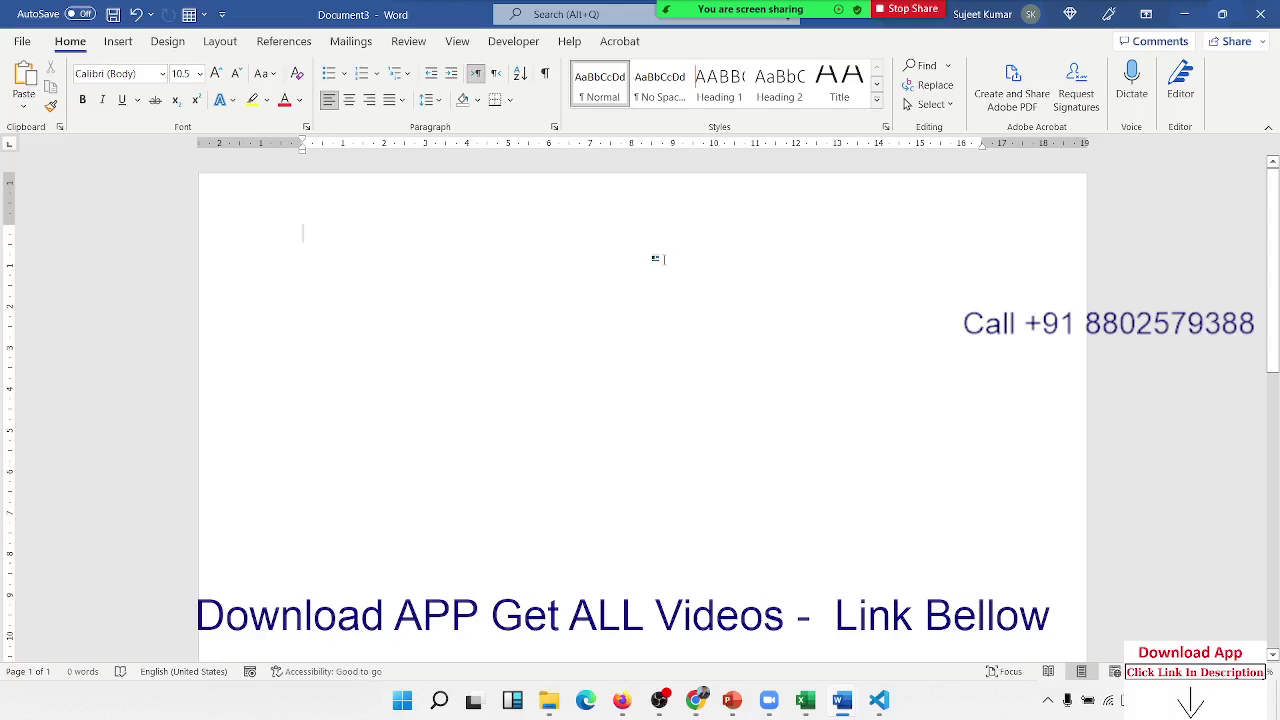
- Paste the VLOOKUP picture onto the page and discard Remove Background, keeping its original background
key(ctrl+v)
click(617, 257)
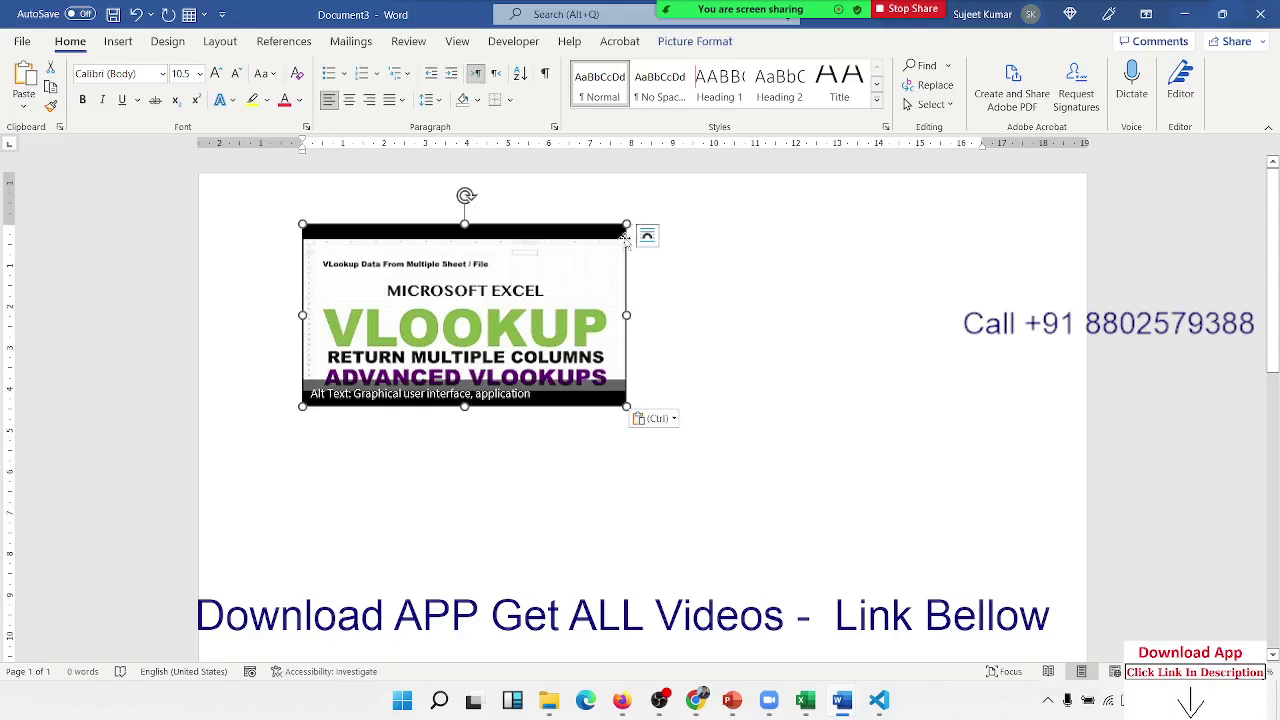
click(690, 41)
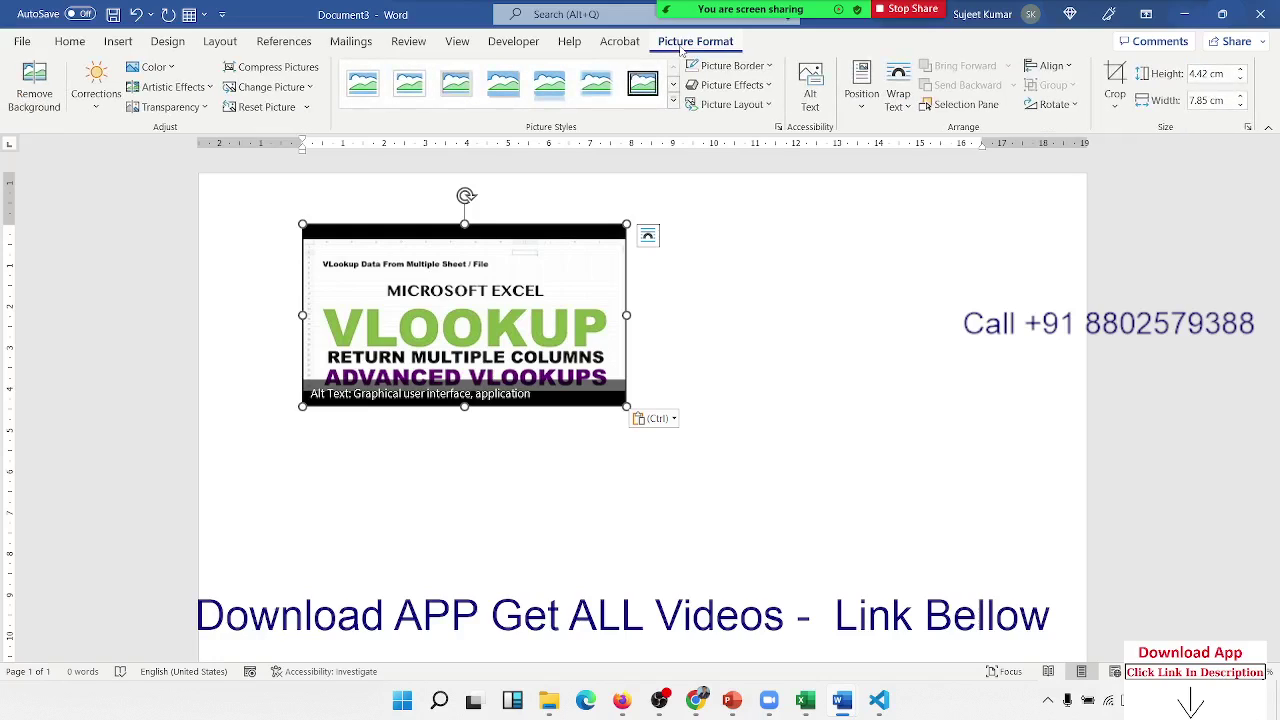
click(35, 97)
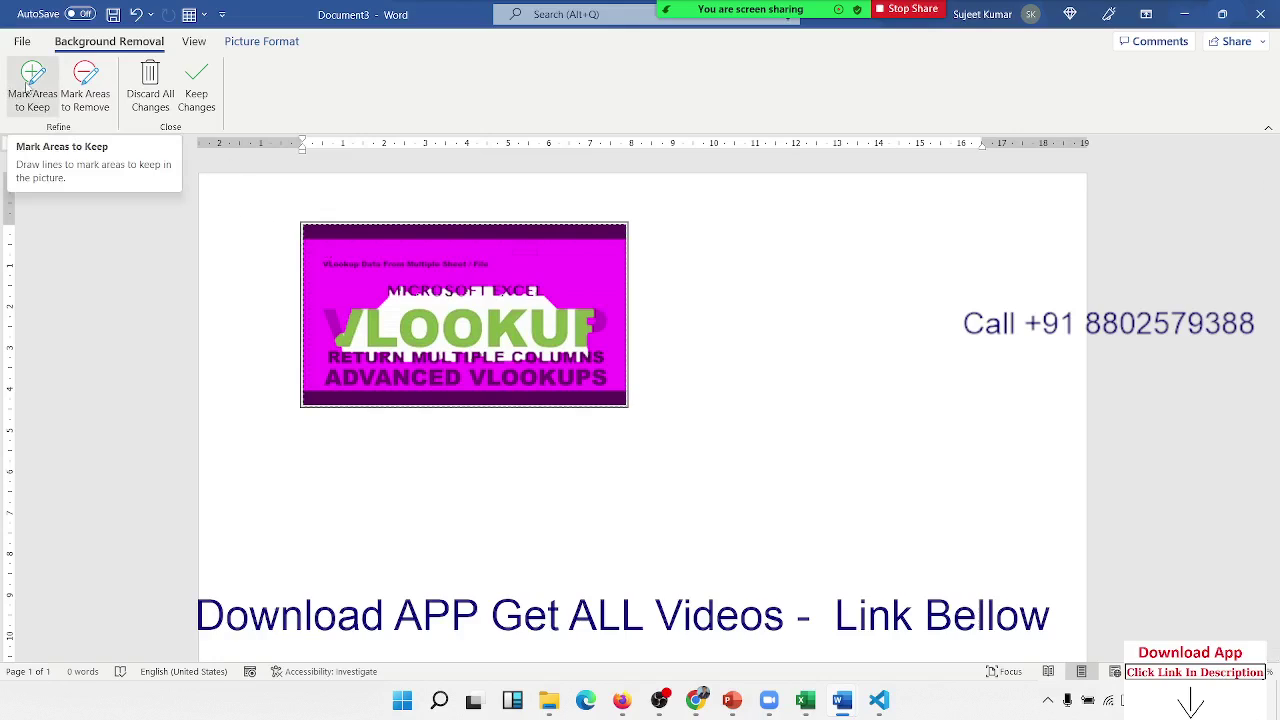
click(150, 95)
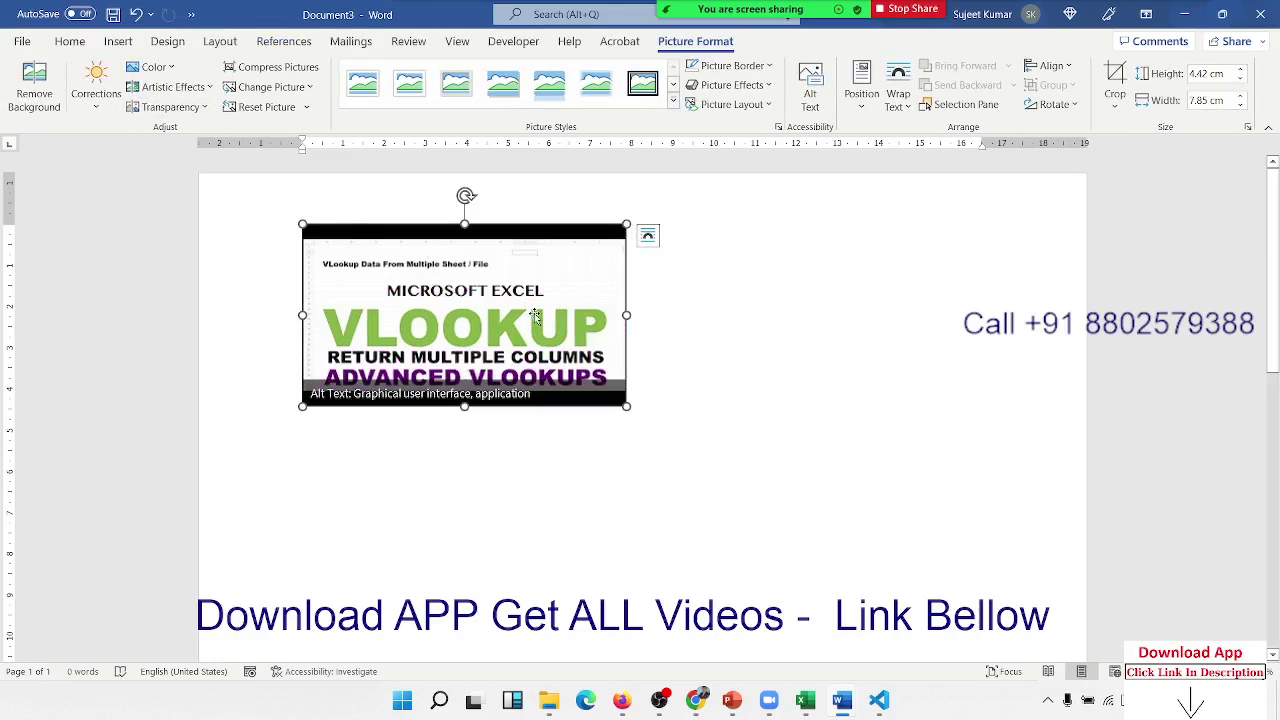
click(97, 90)
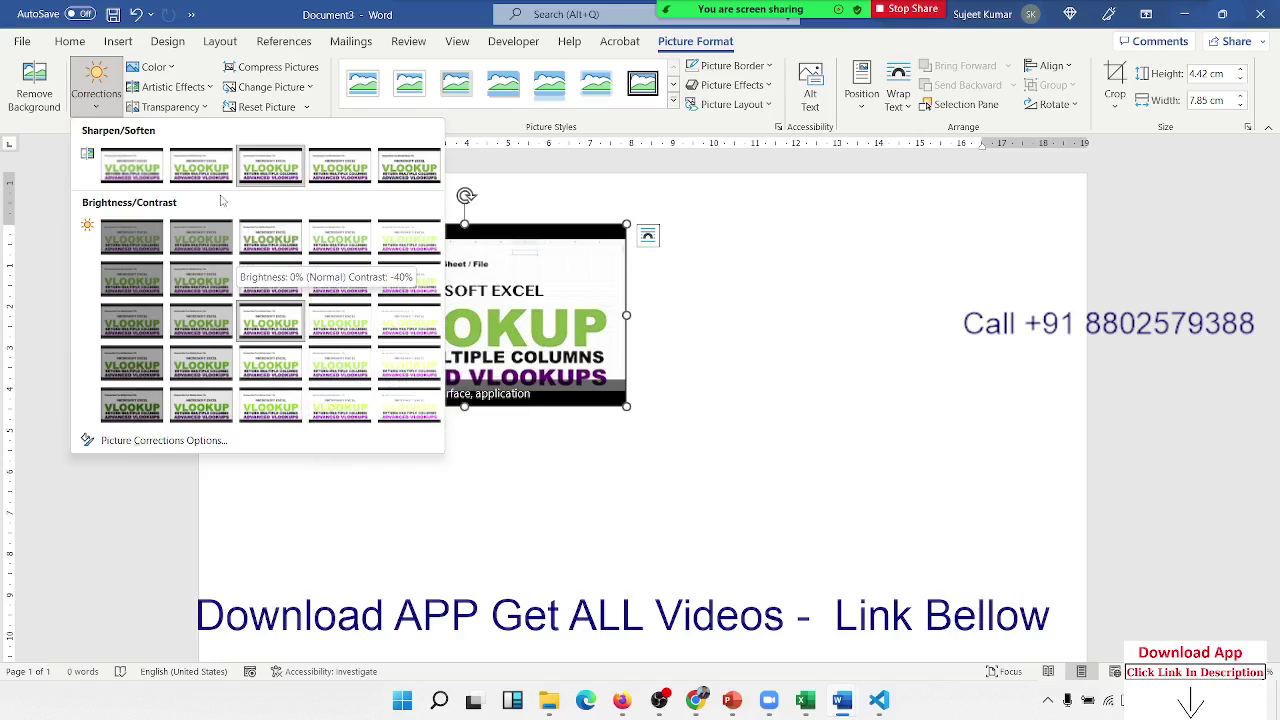
click(723, 289)
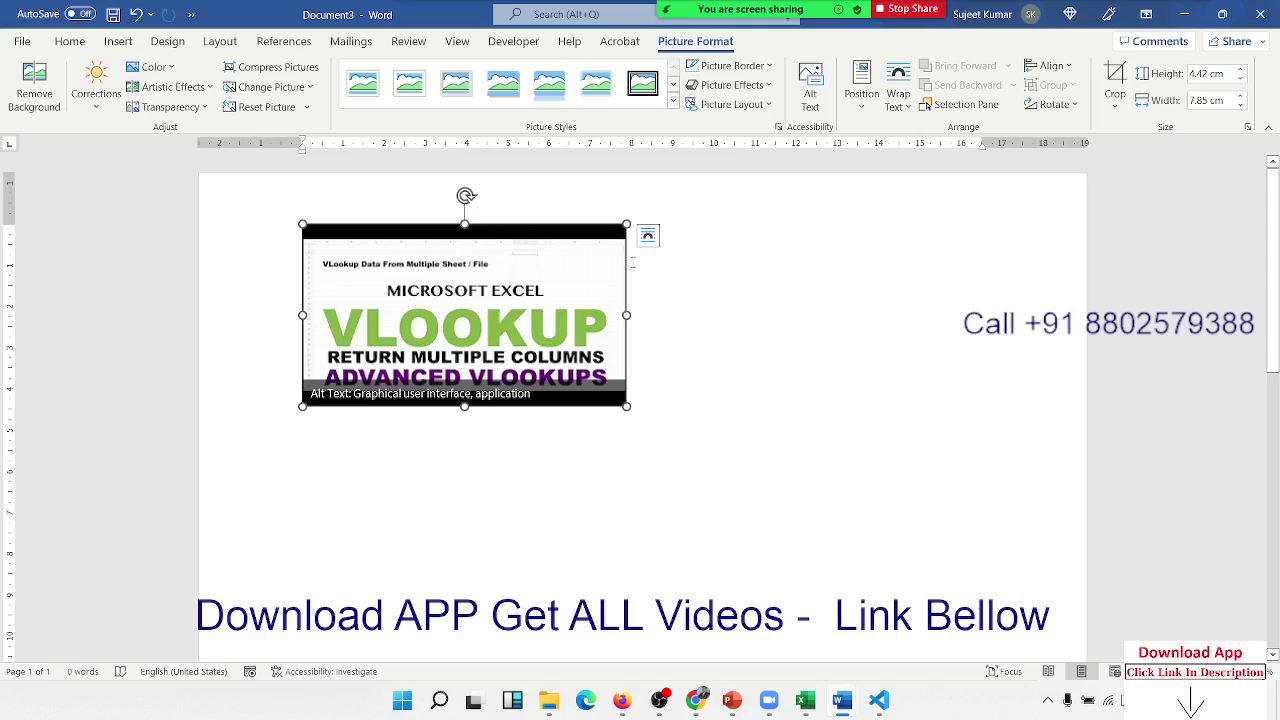
click(150, 67)
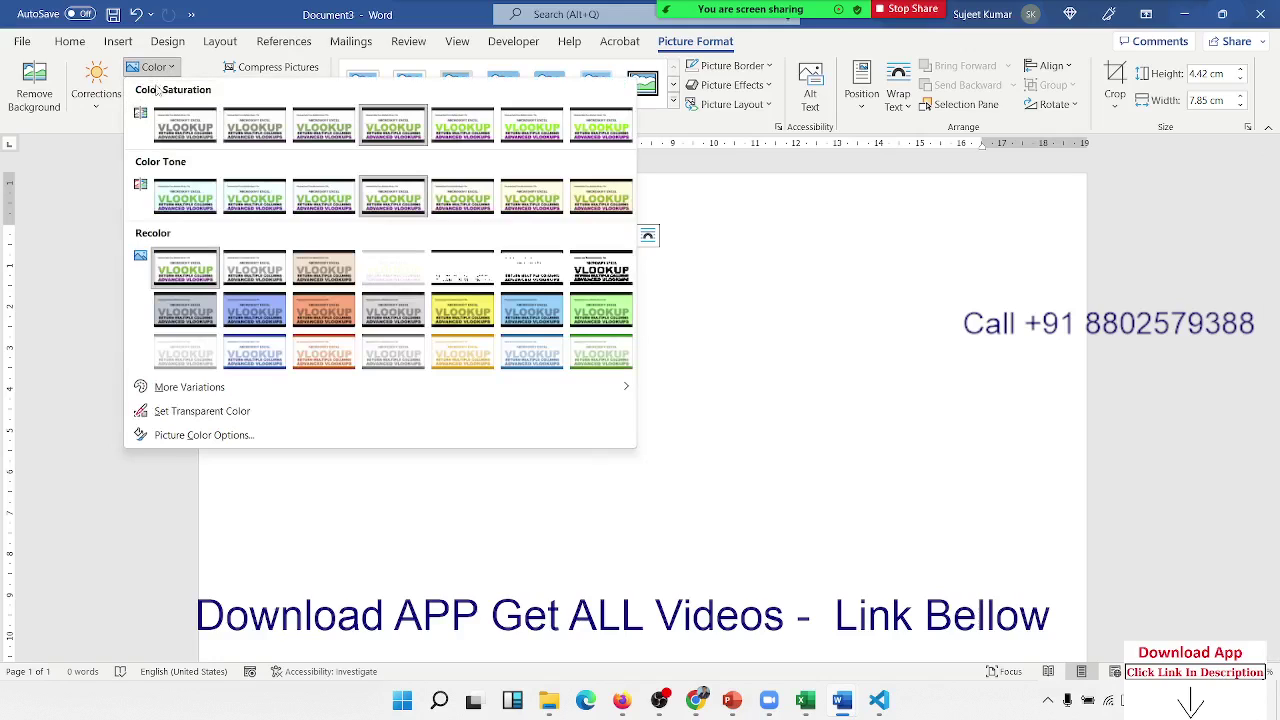
click(176, 128)
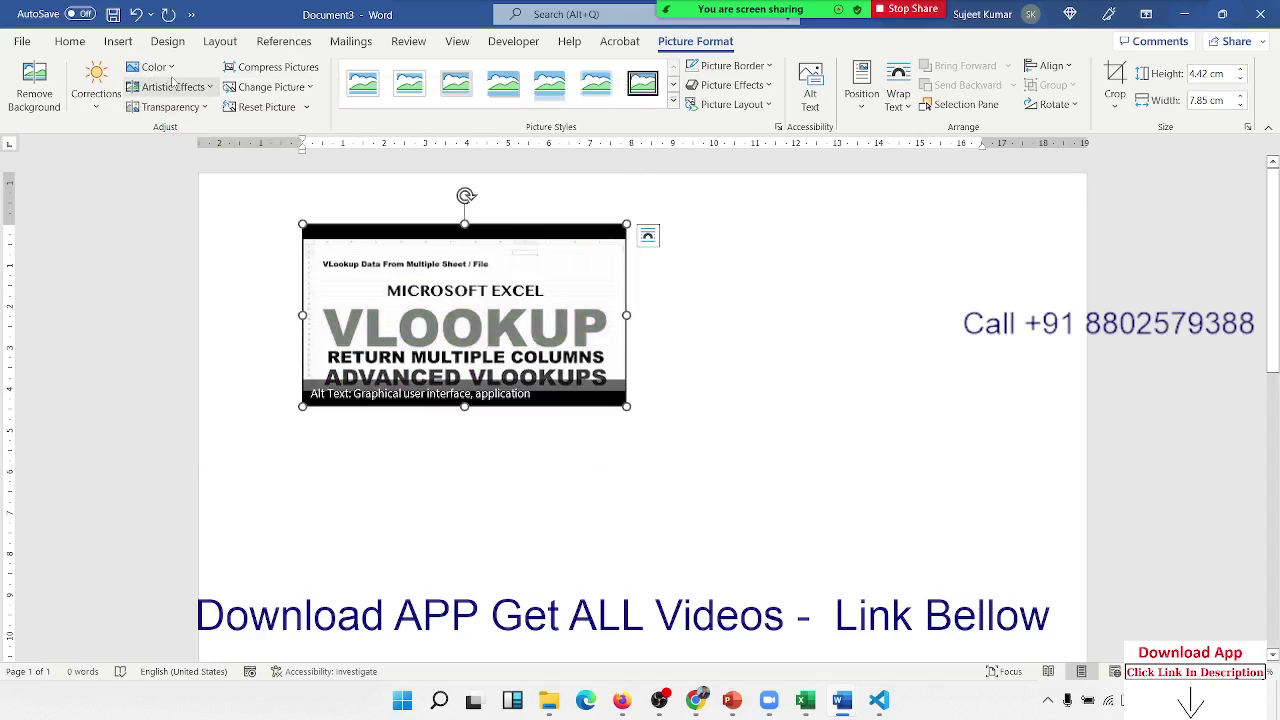
click(163, 70)
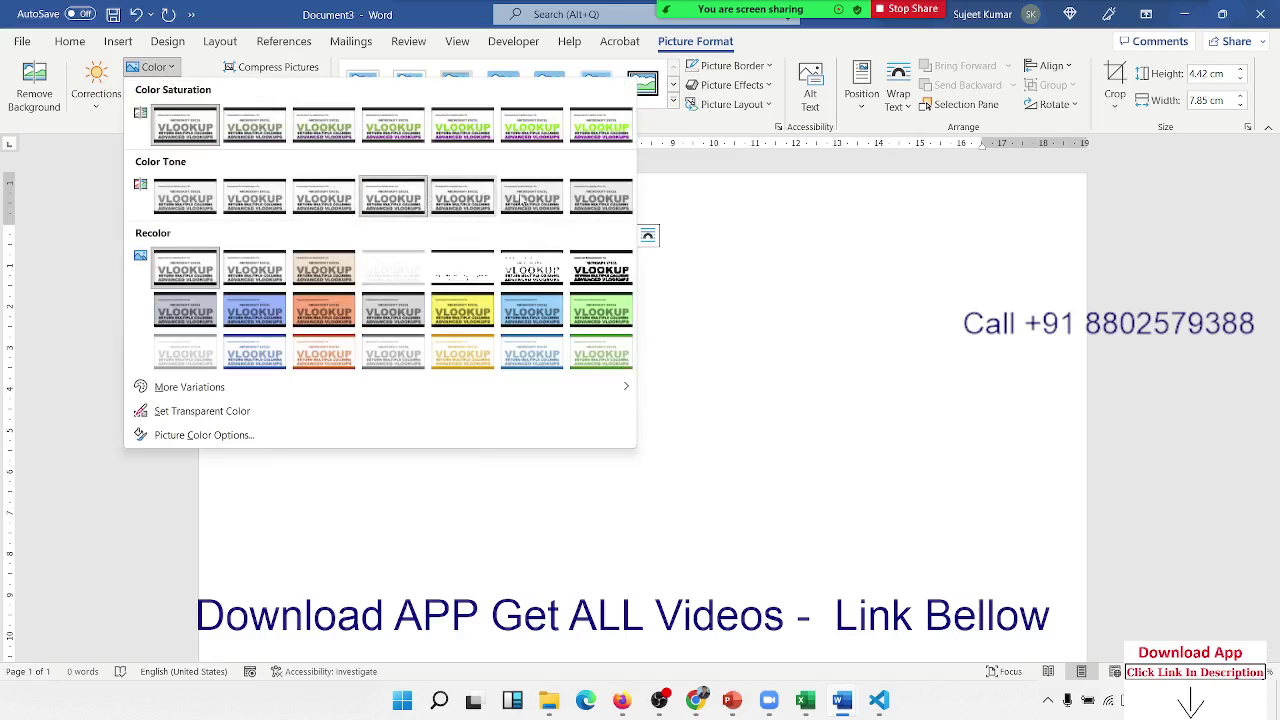
key(Escape)
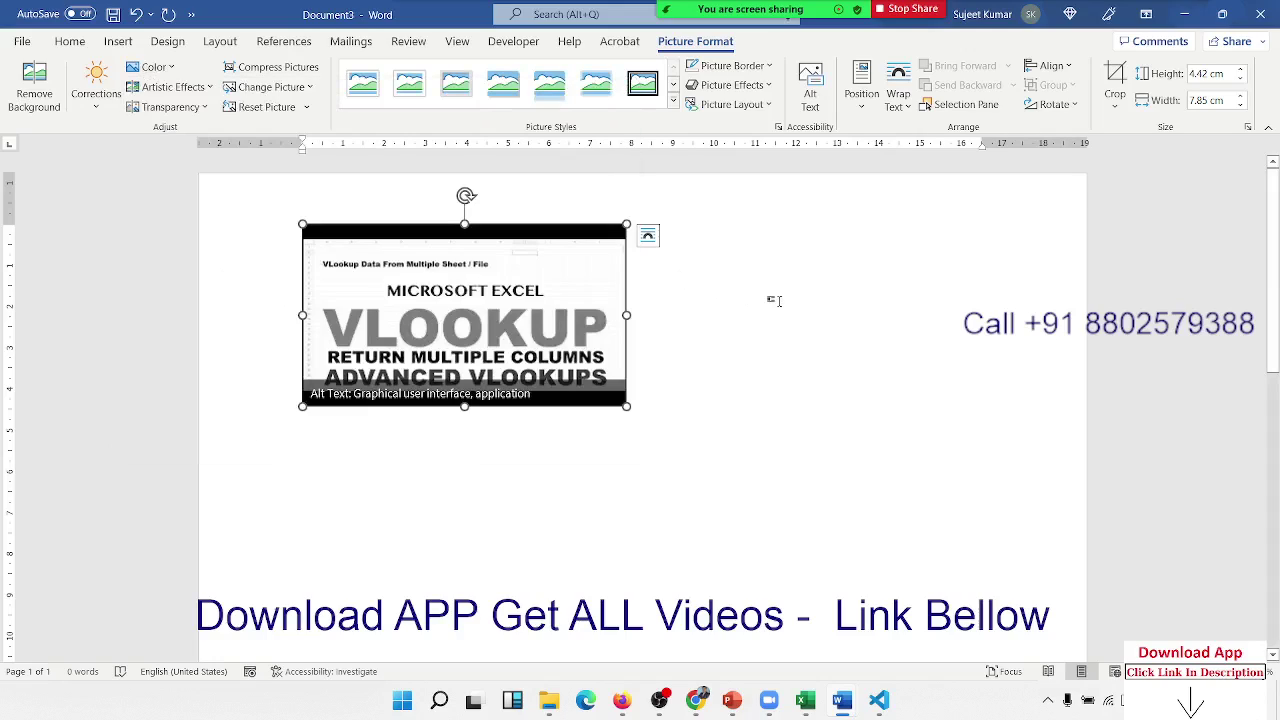
key(ctrl+z)
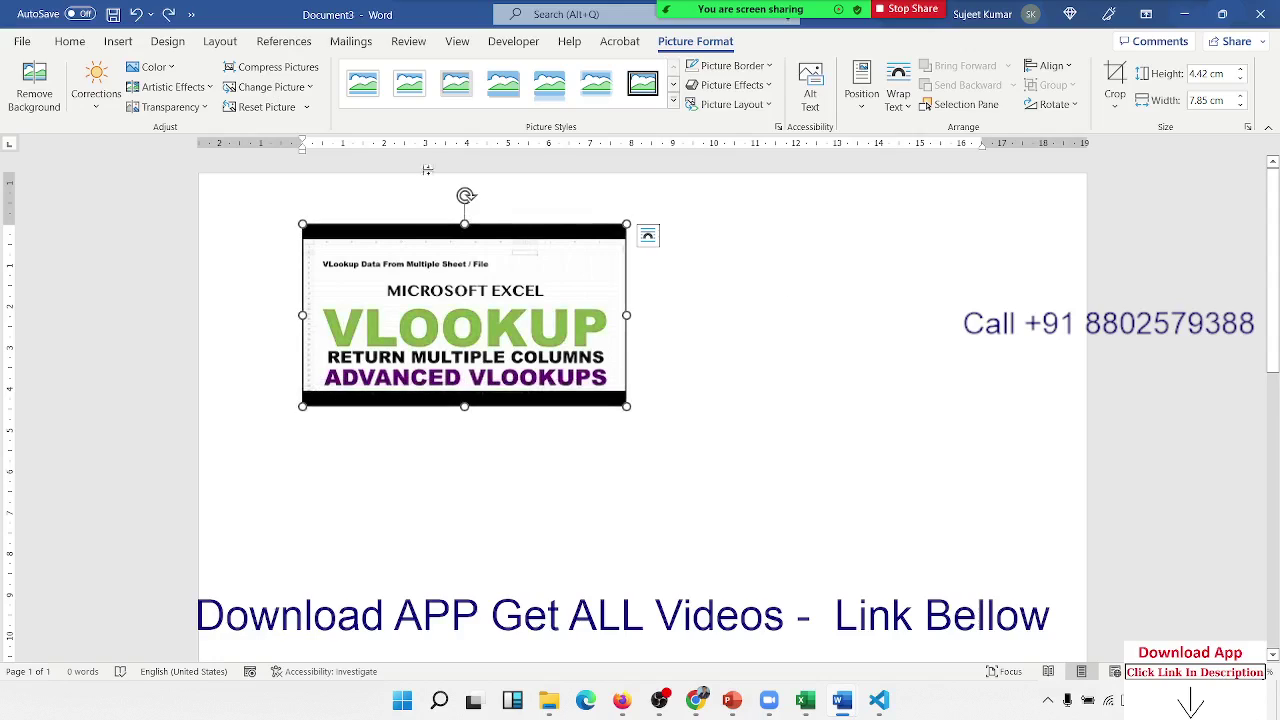
click(168, 87)
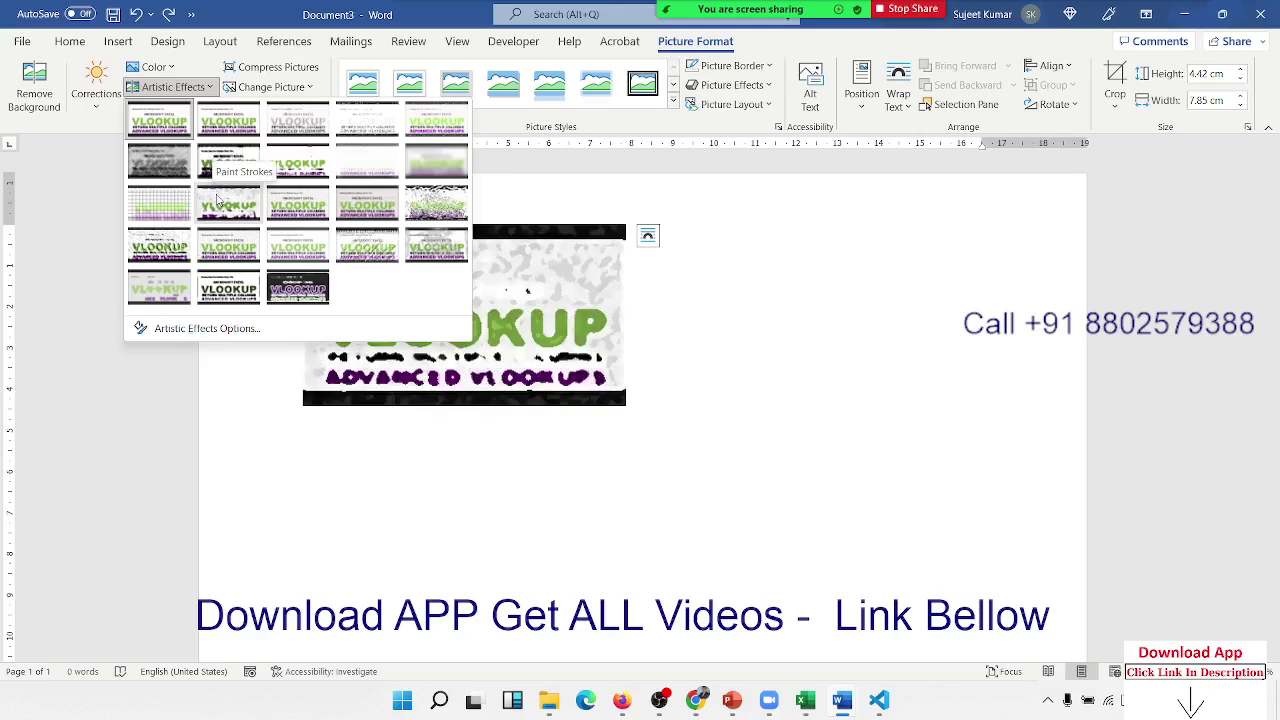
click(587, 234)
click(186, 110)
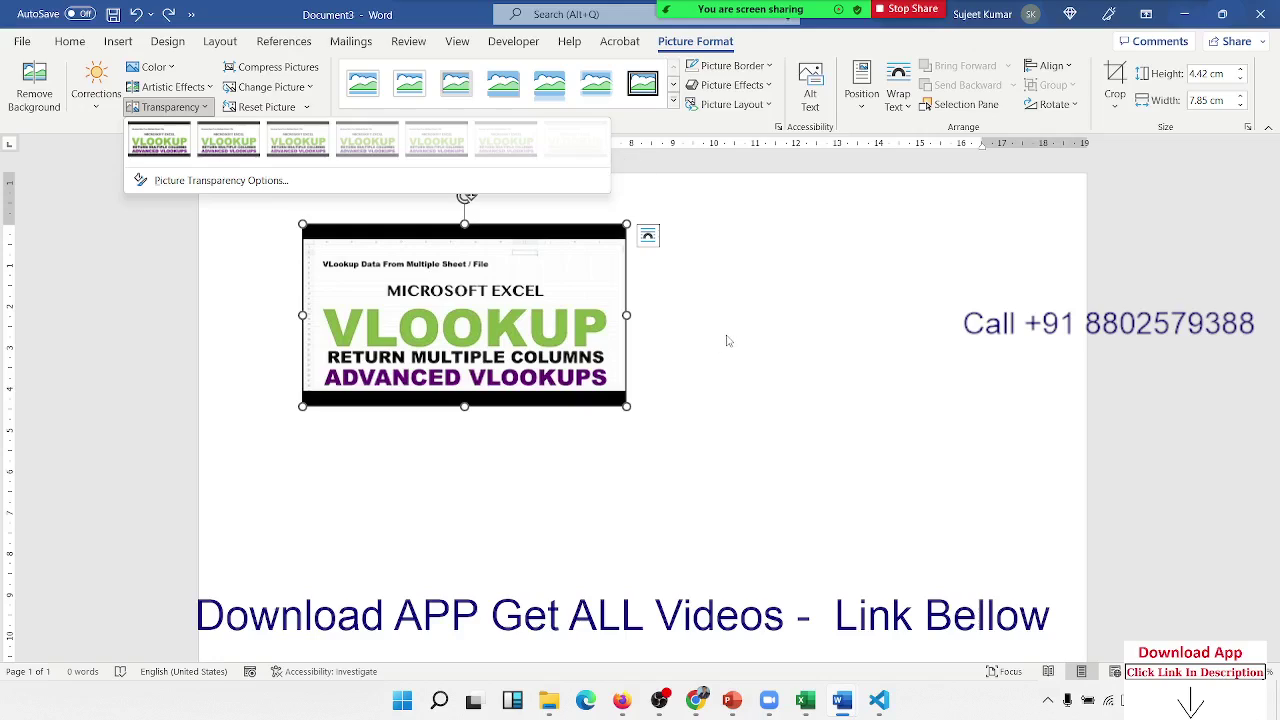
click(543, 250)
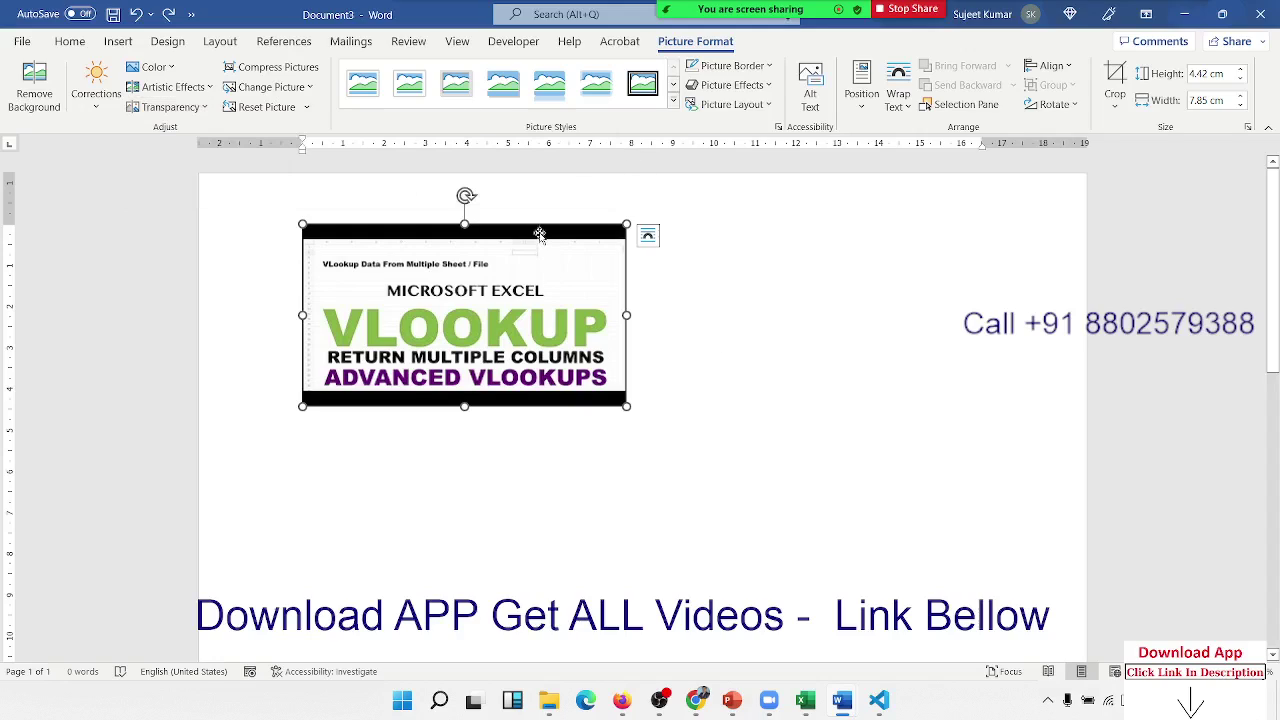
- Compress the VLOOKUP picture at default resolution, then reset its formatting
click(272, 67)
drag(551, 229, 785, 206)
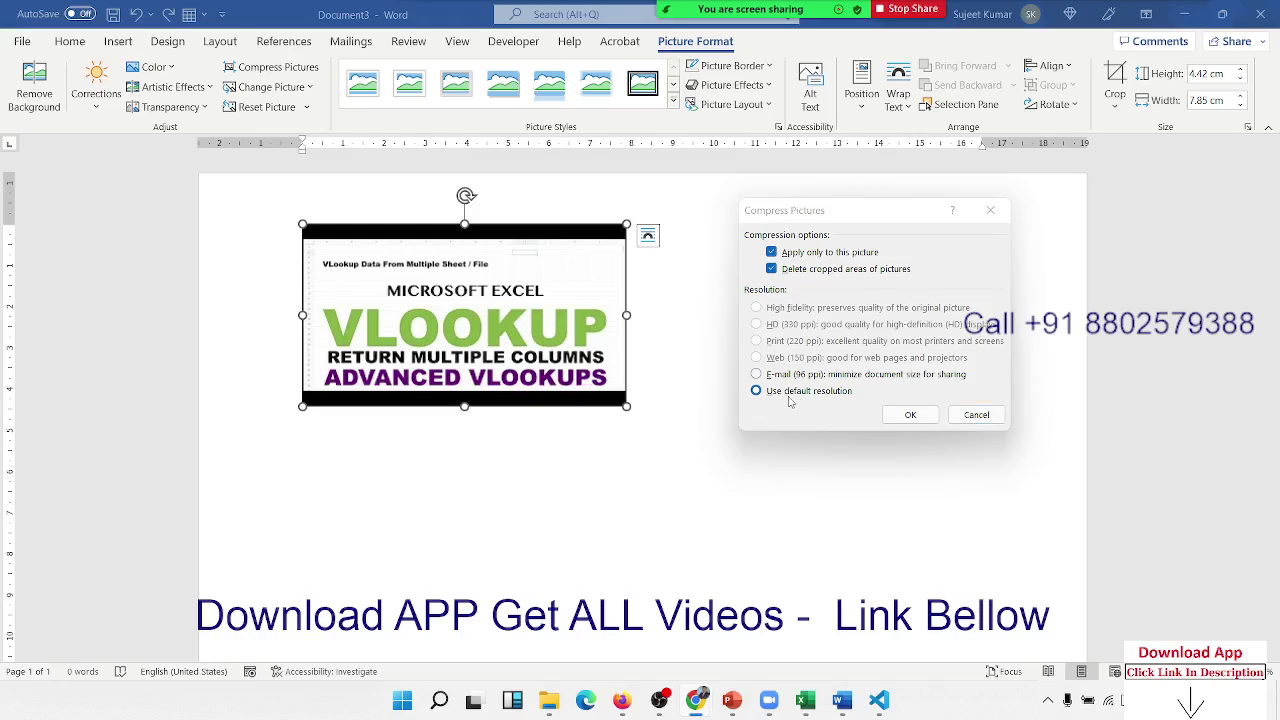
click(914, 421)
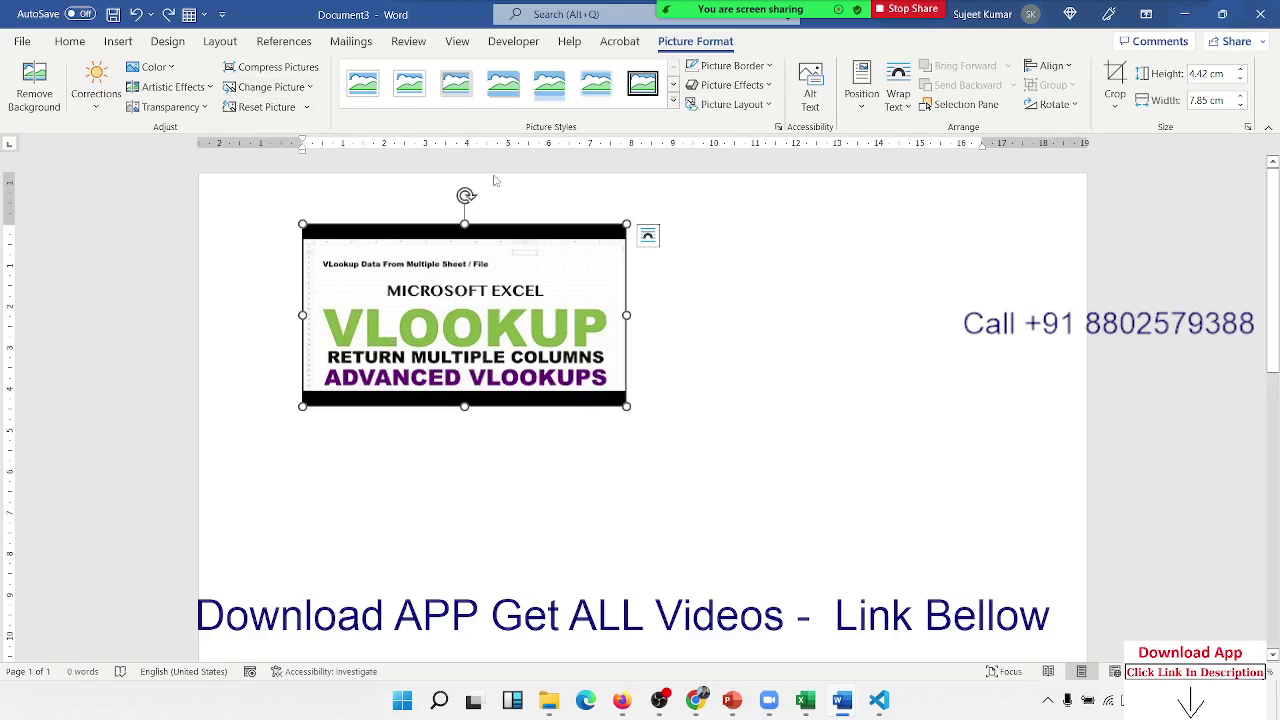
click(287, 108)
click(672, 104)
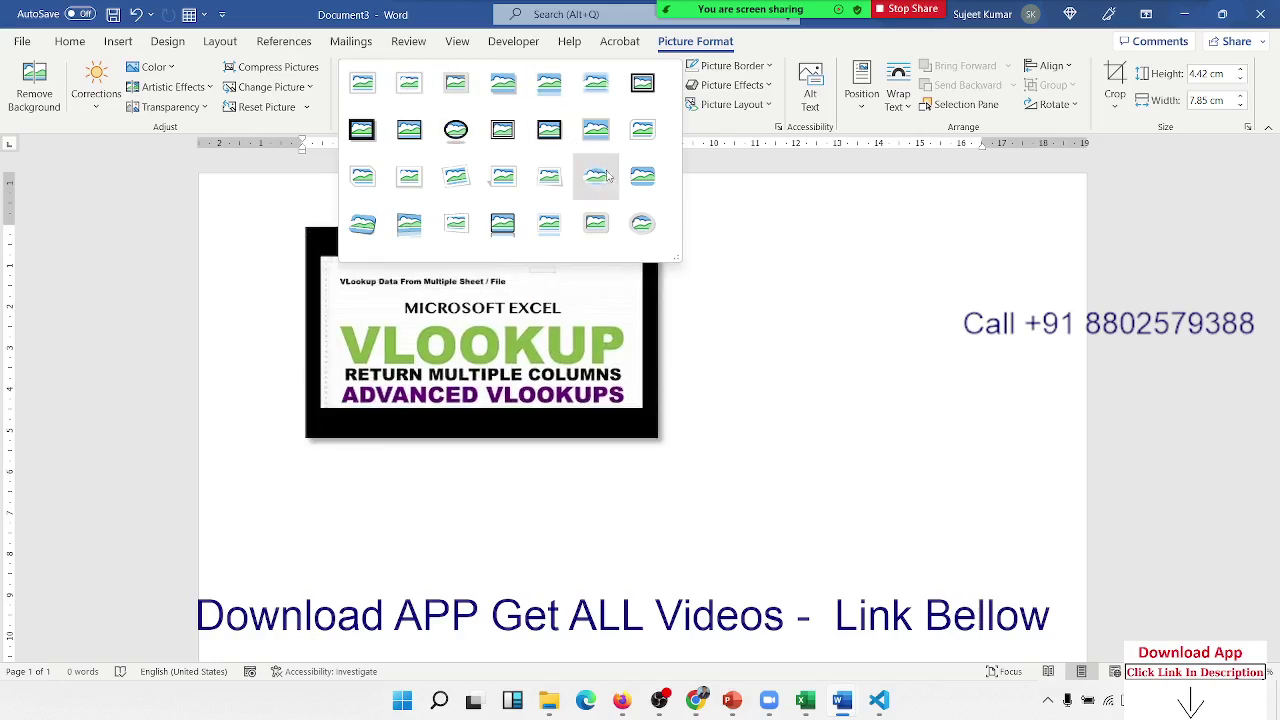
click(616, 350)
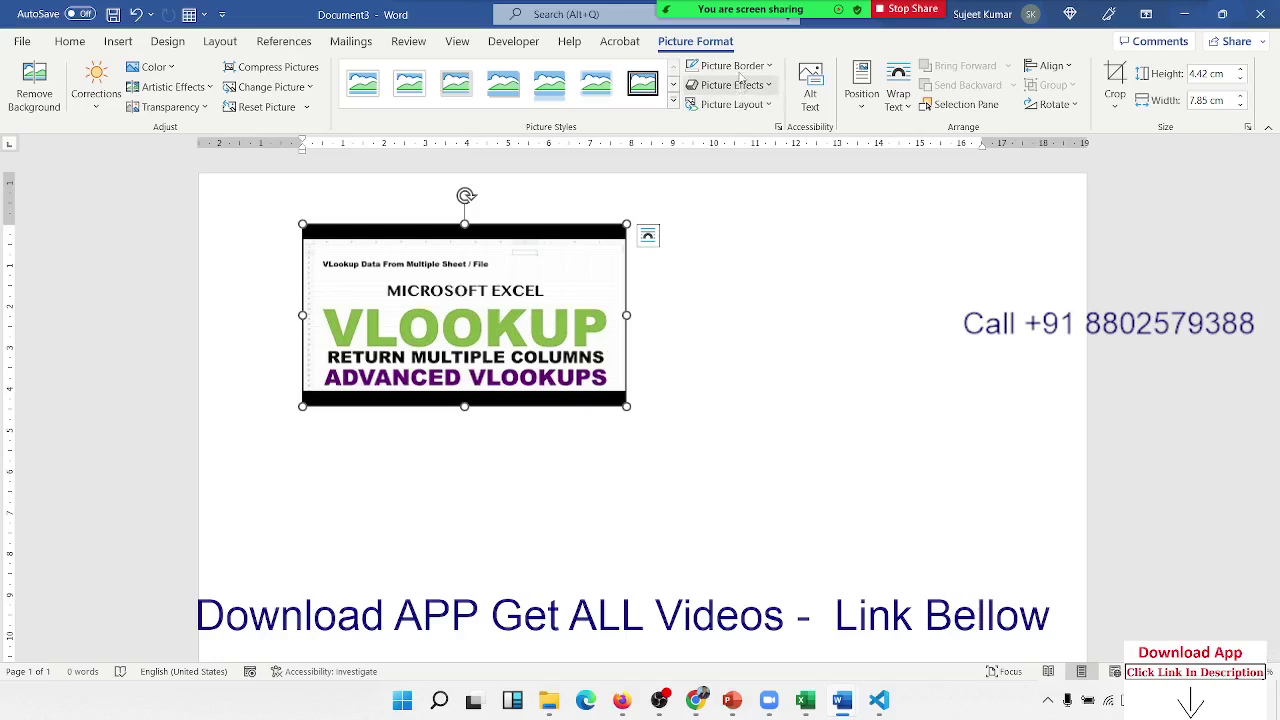
click(728, 65)
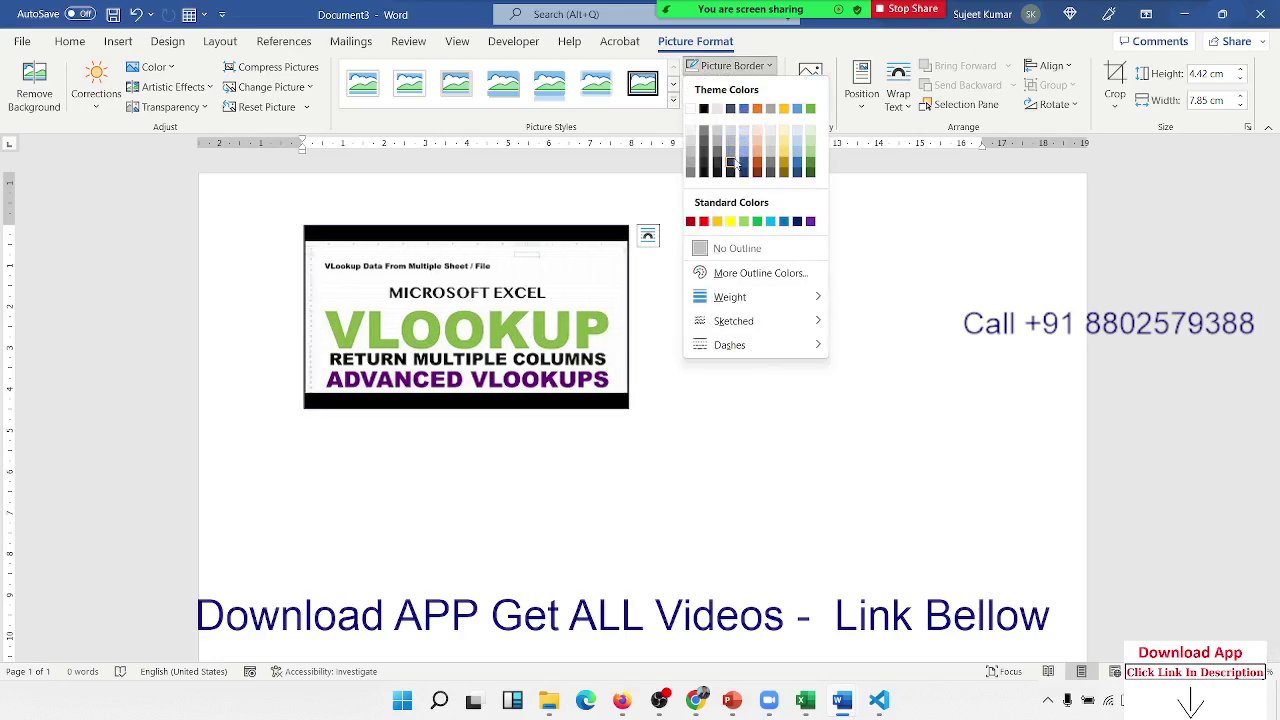
mouse_move(785, 310)
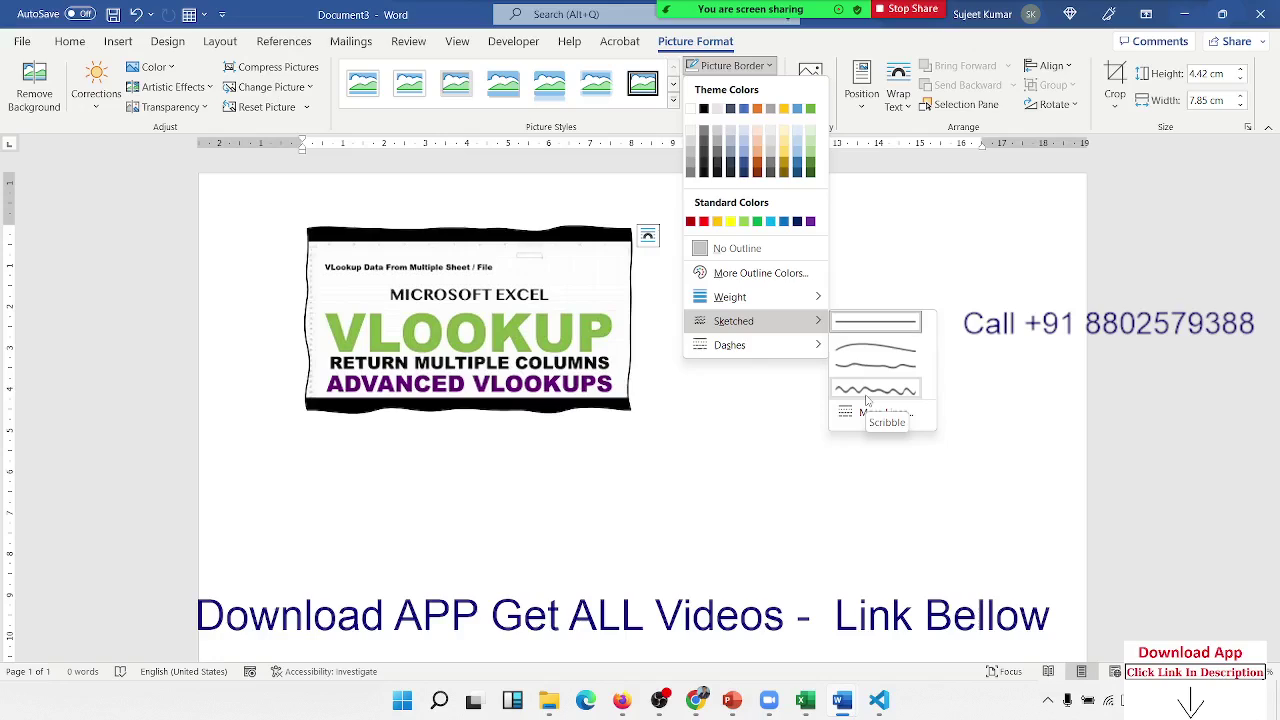
- Browse the picture effects menu and close it without applying any effect
click(778, 48)
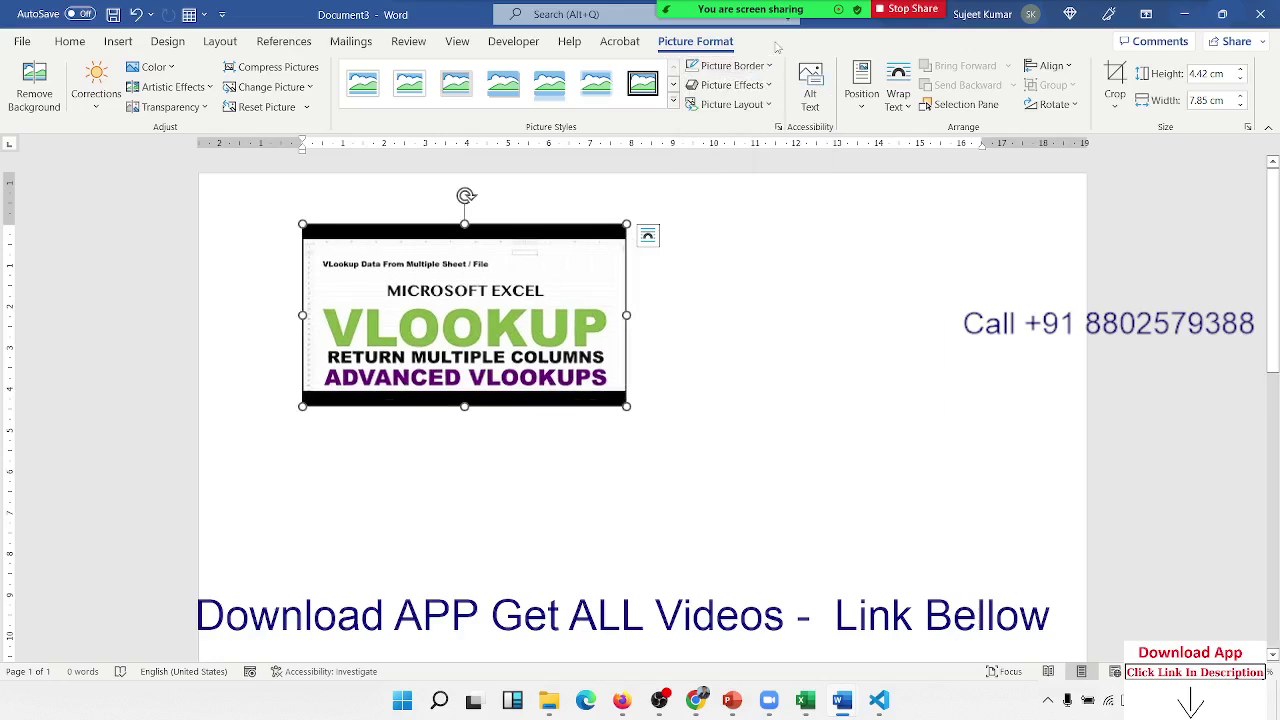
click(730, 85)
mouse_move(745, 117)
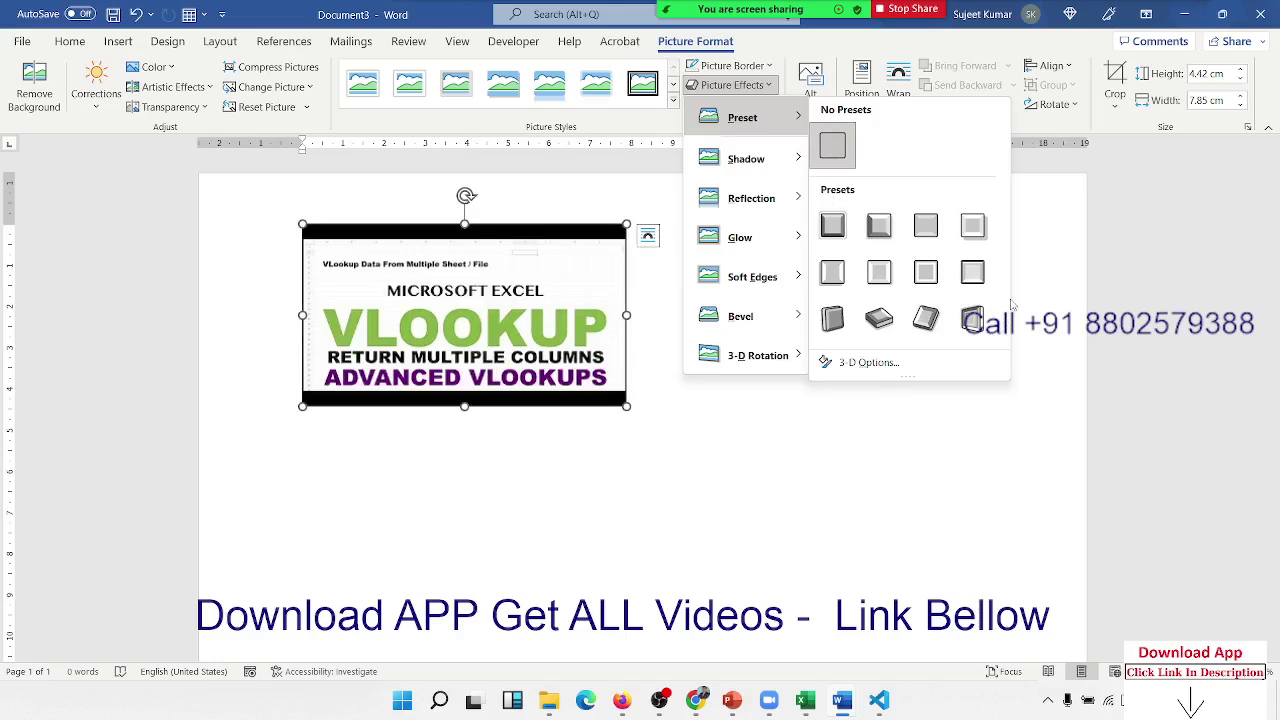
mouse_move(795, 158)
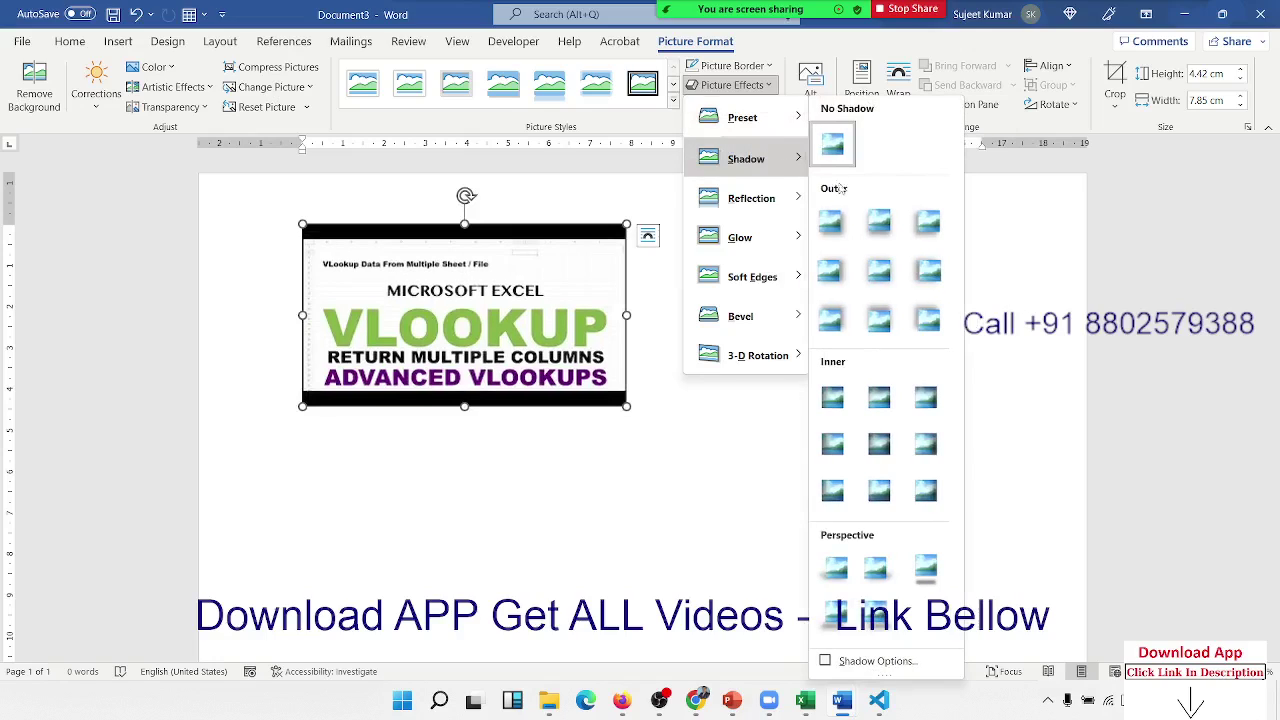
mouse_move(790, 277)
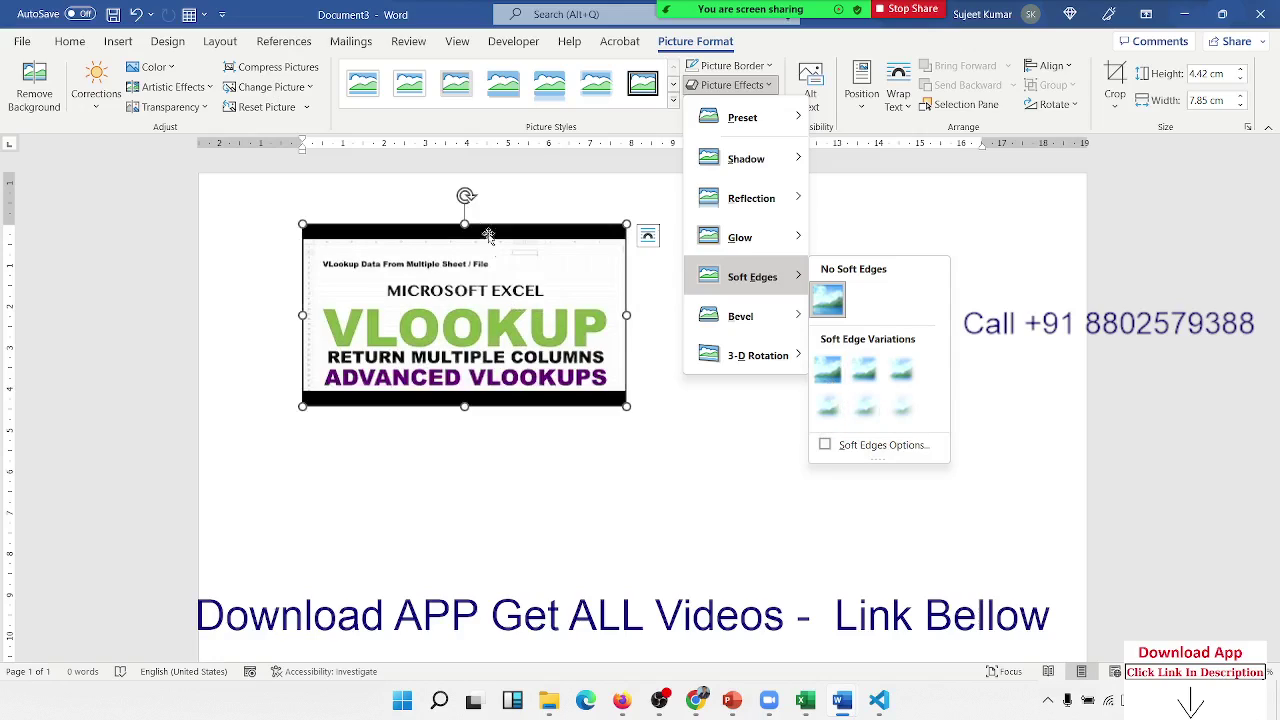
click(468, 203)
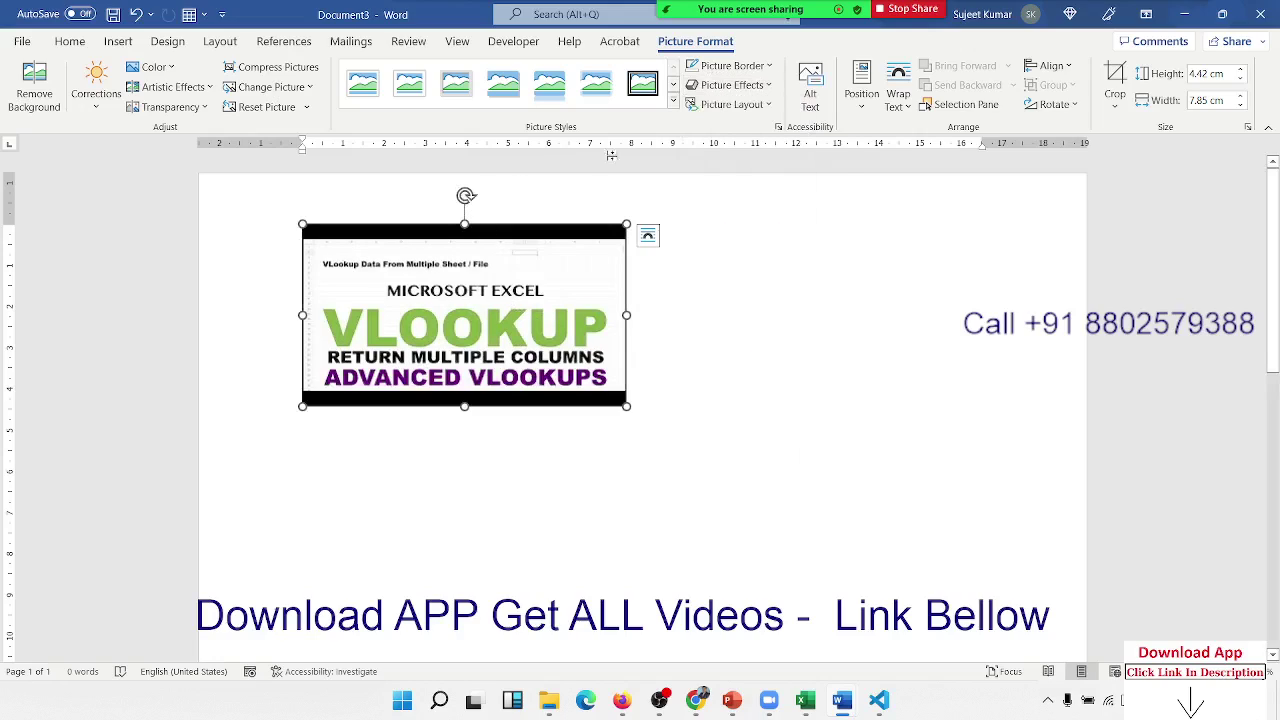
- Apply the Circular Picture Callout layout, then undo it back to a plain picture
click(731, 105)
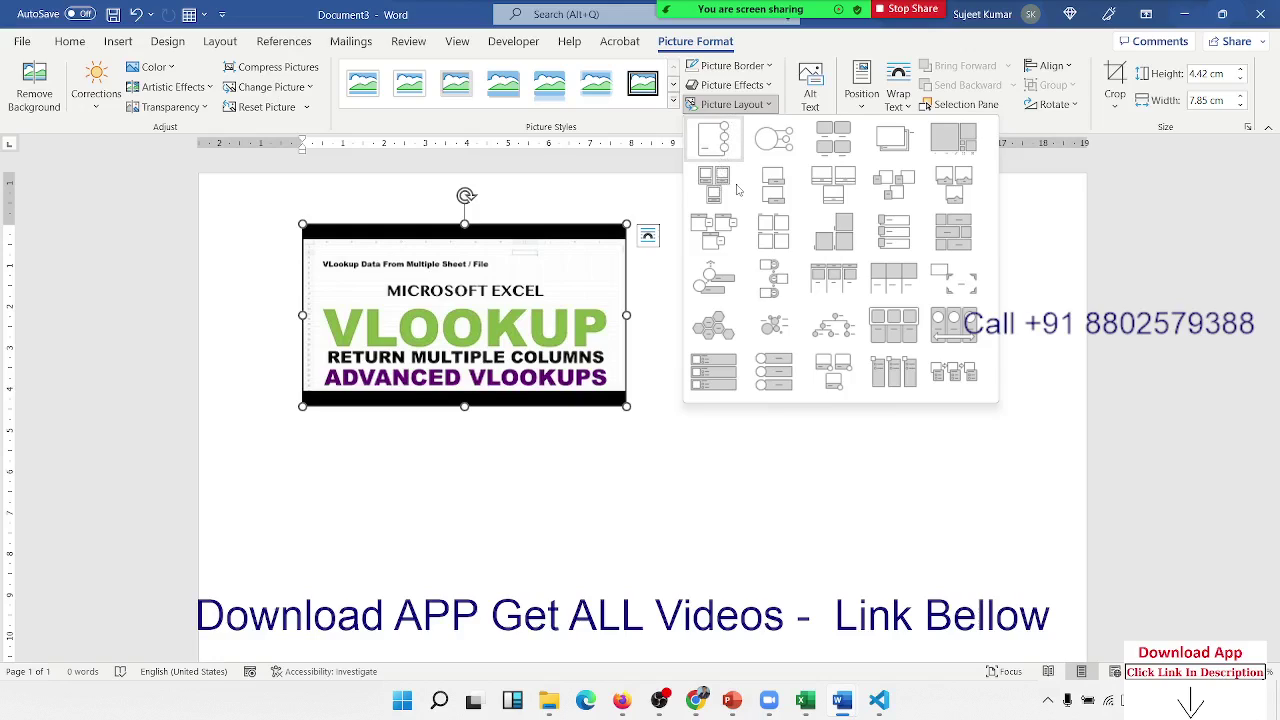
click(770, 146)
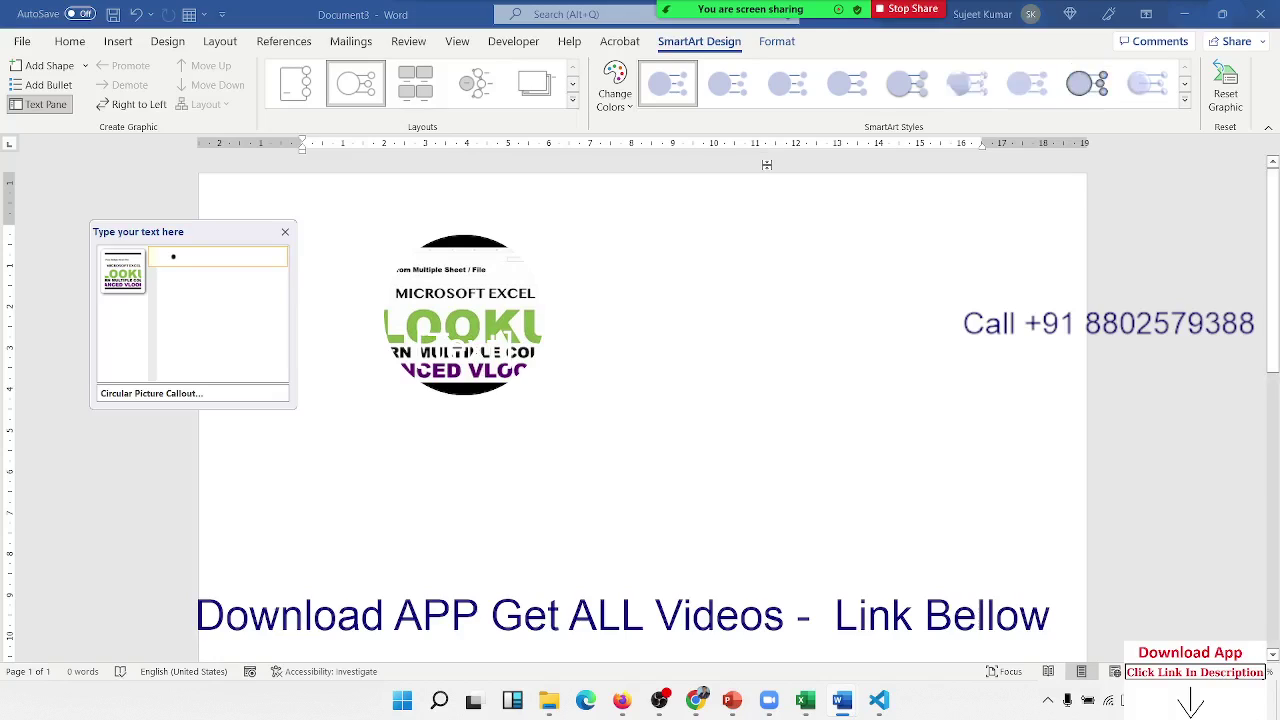
key(ctrl+z)
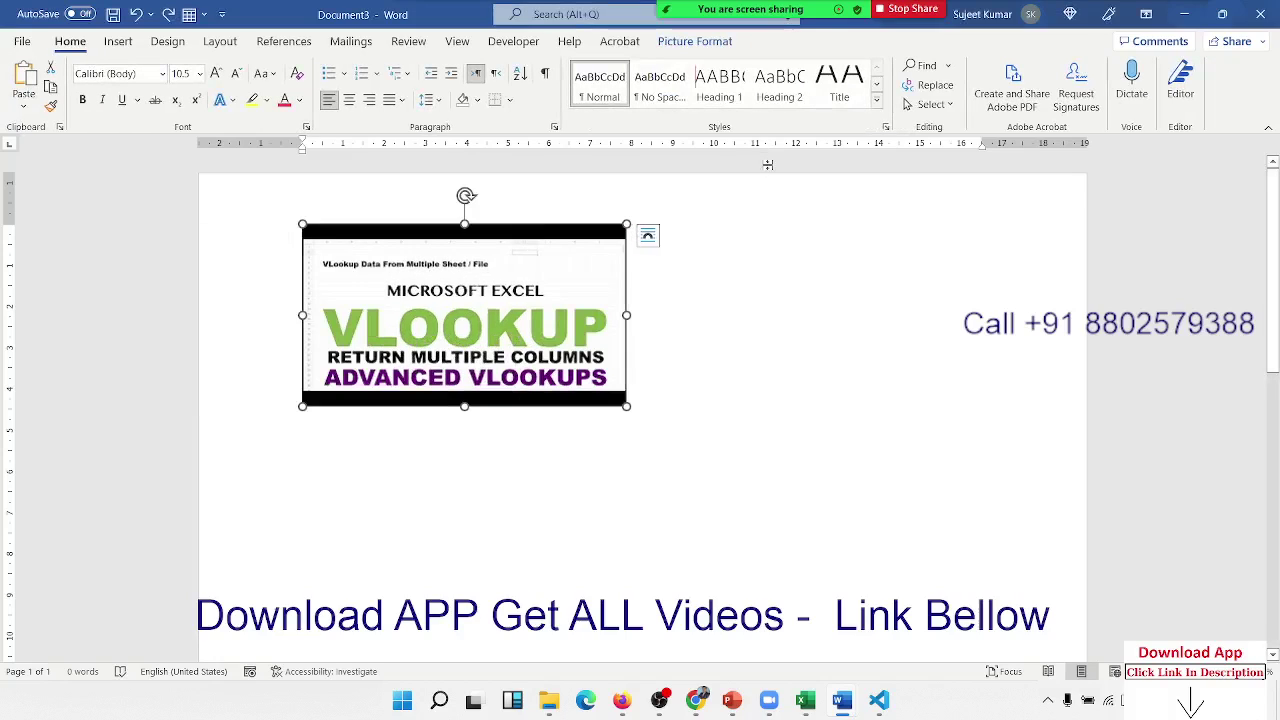
click(693, 42)
- Open Stock Images and browse the Icons and Cutout People collections
click(118, 42)
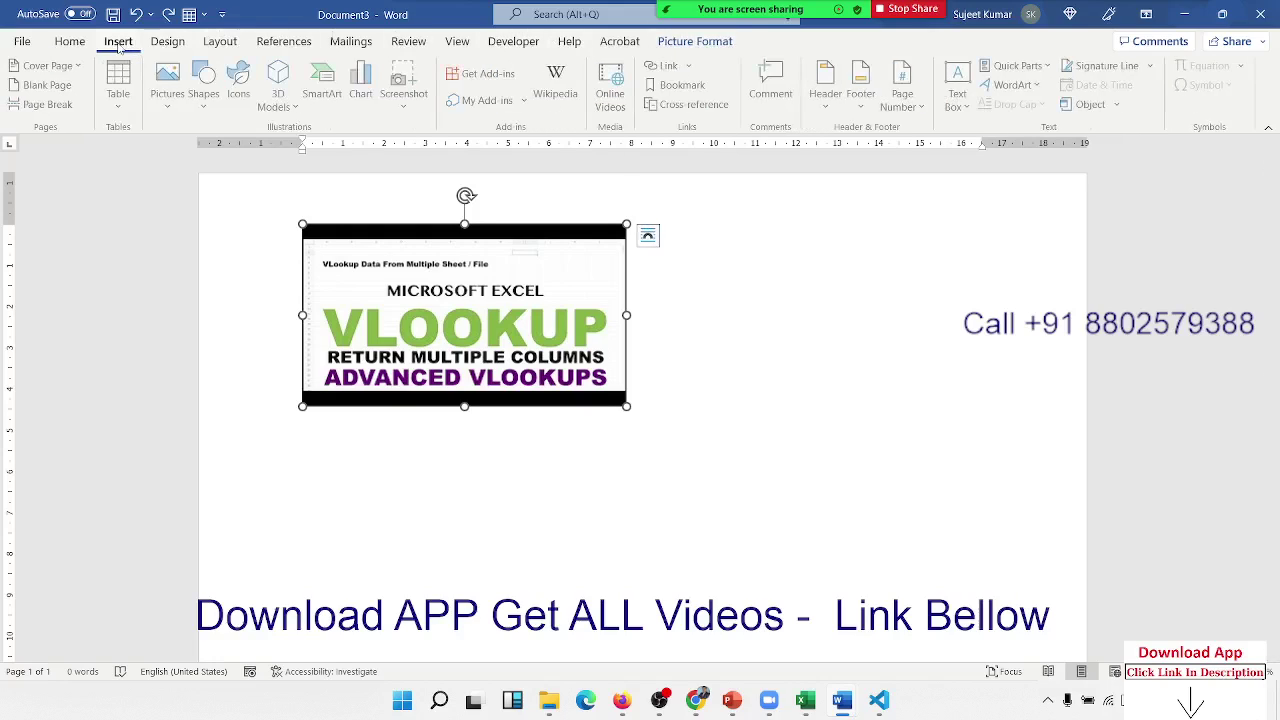
click(739, 300)
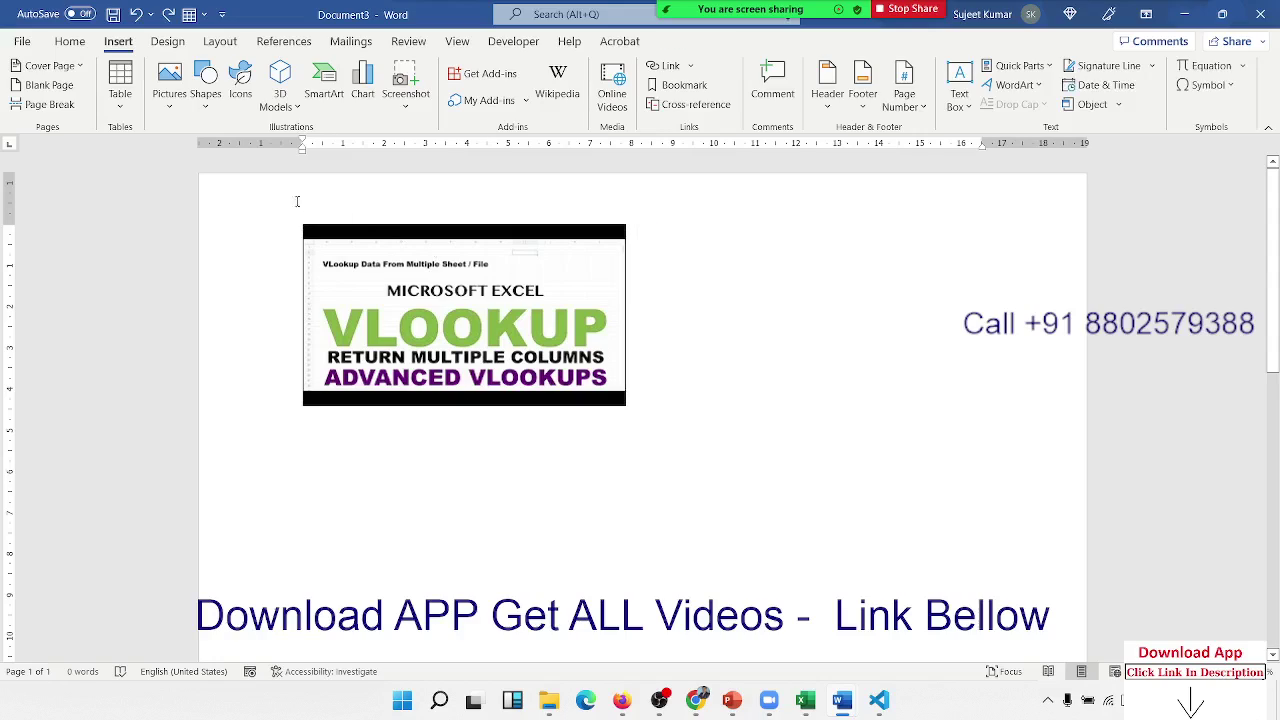
click(182, 112)
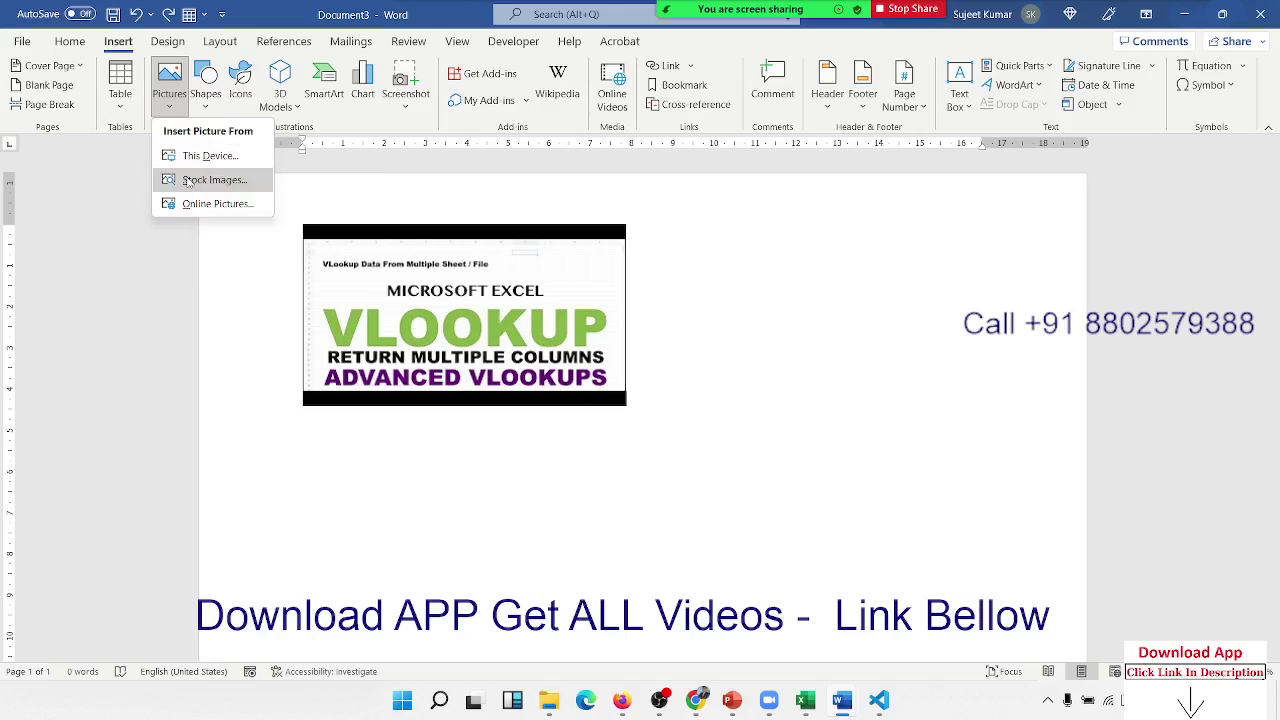
click(188, 181)
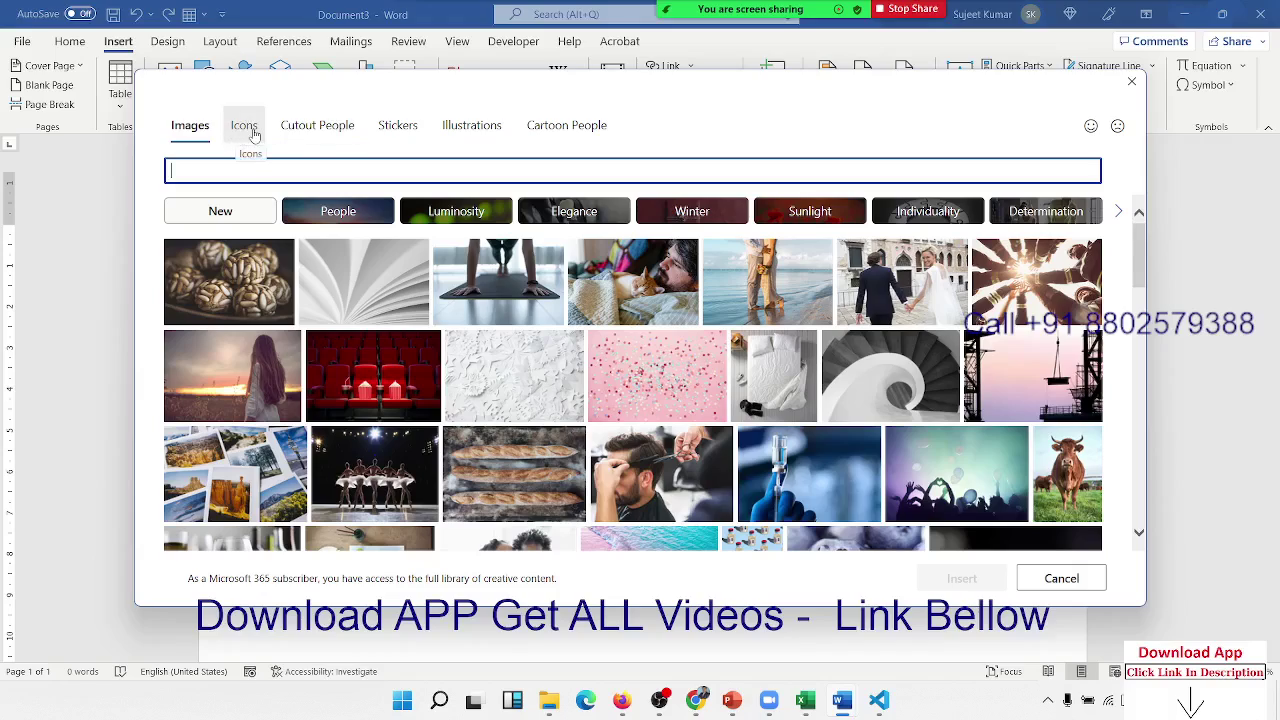
click(254, 134)
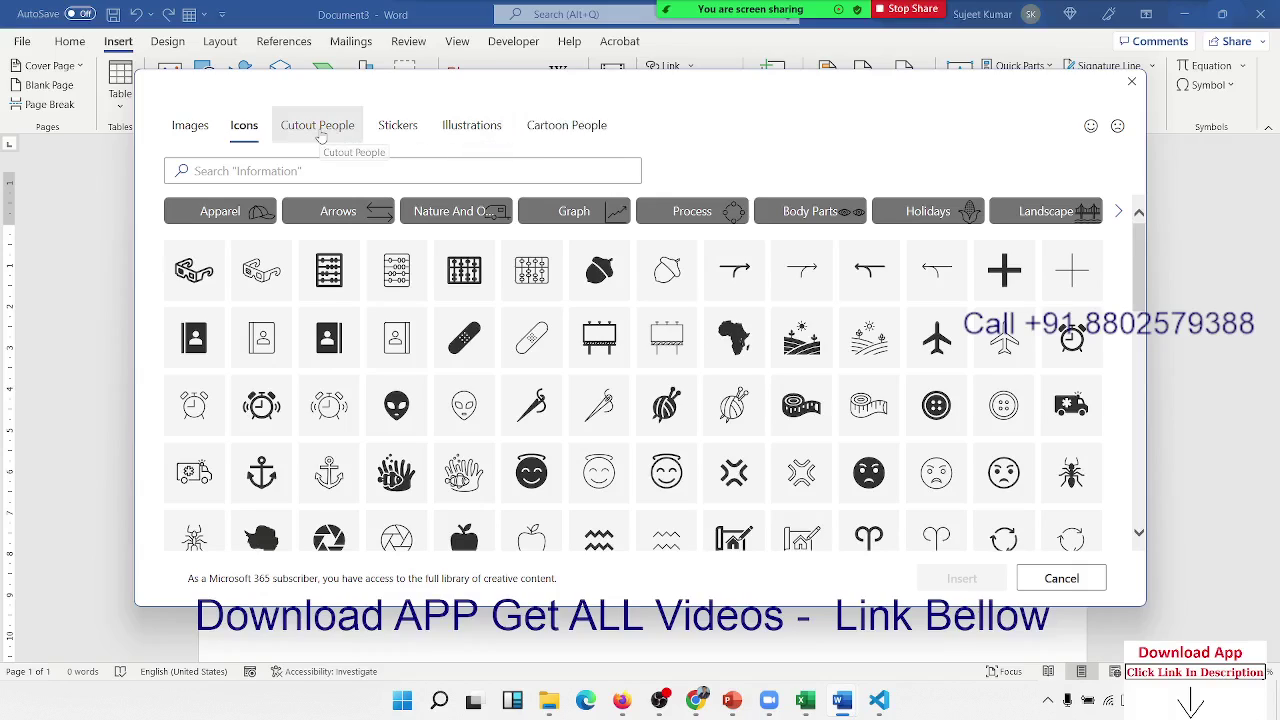
click(320, 135)
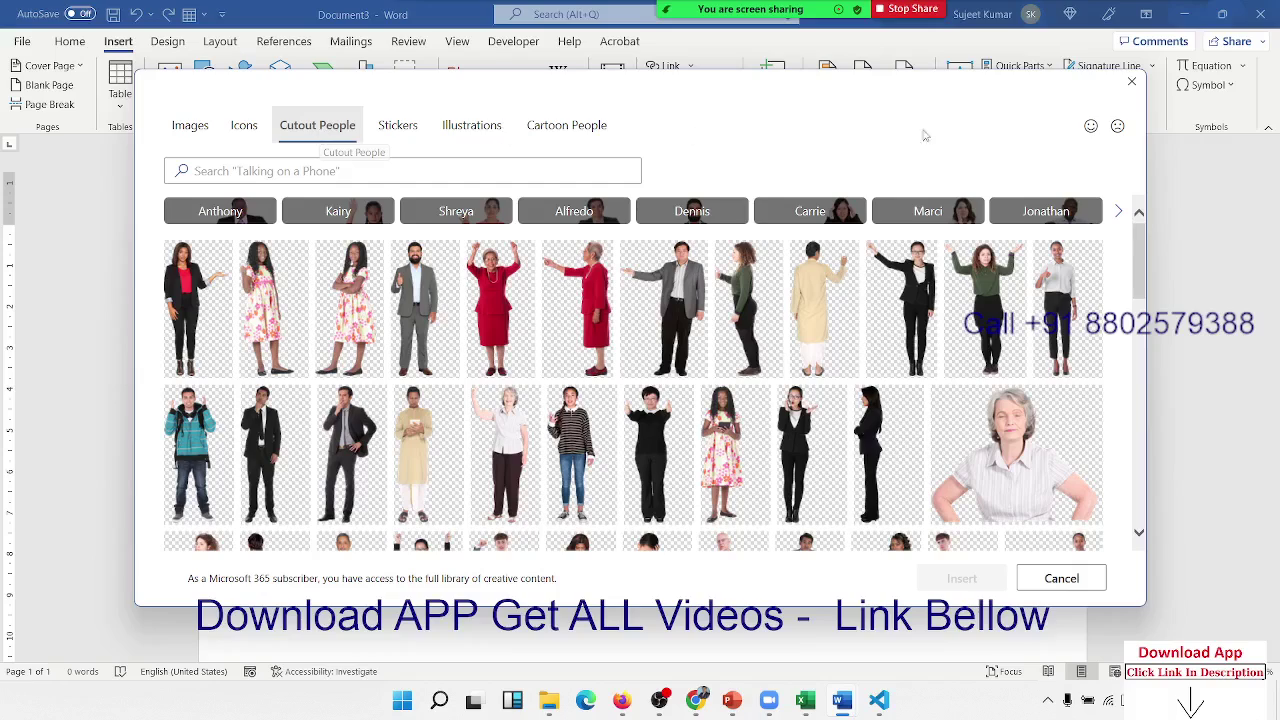
scroll(1065, 258, down, 5)
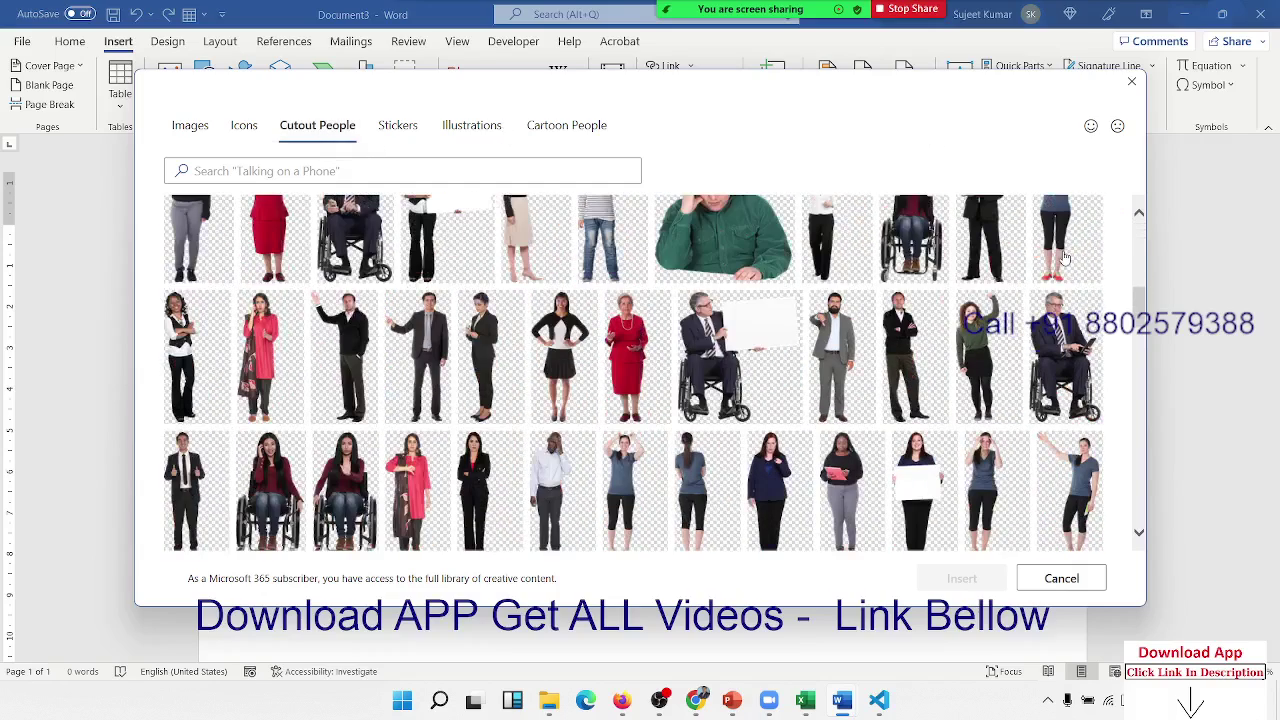
scroll(1065, 258, down, 5)
scroll(1065, 258, down, 1)
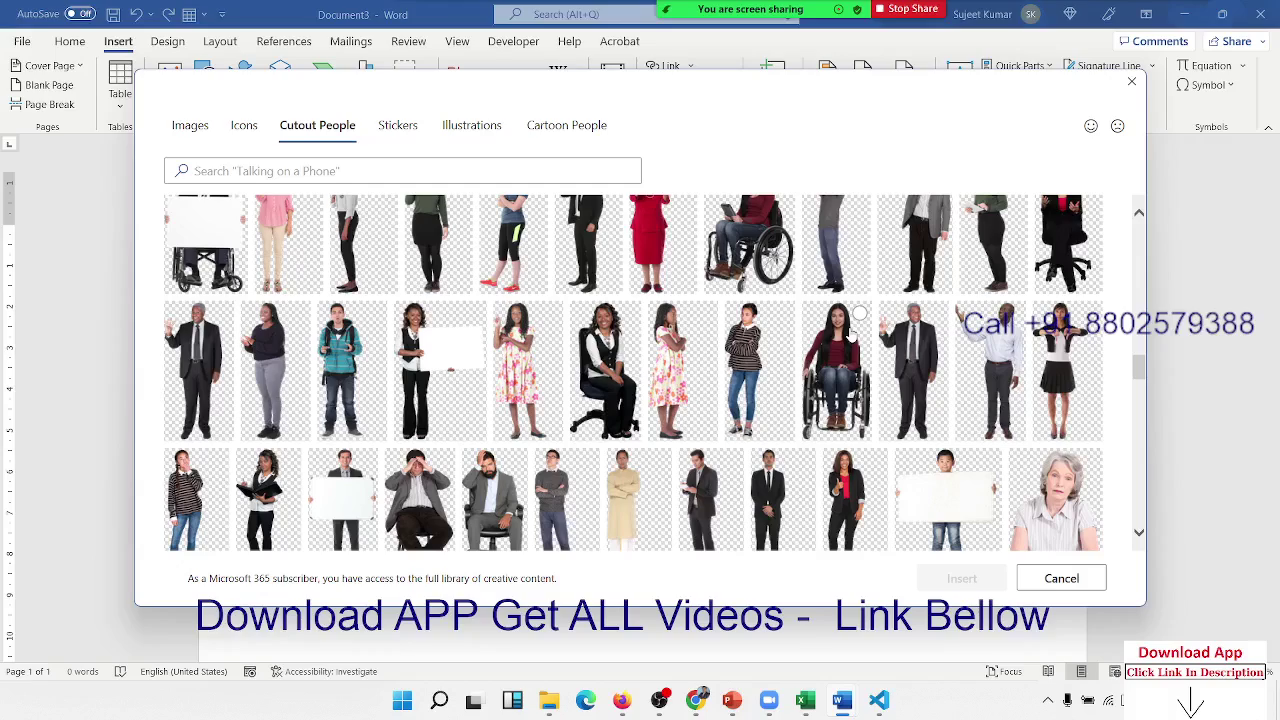
- Insert the woman-in-a-wheelchair cutout photo, then undo the insertion
click(857, 339)
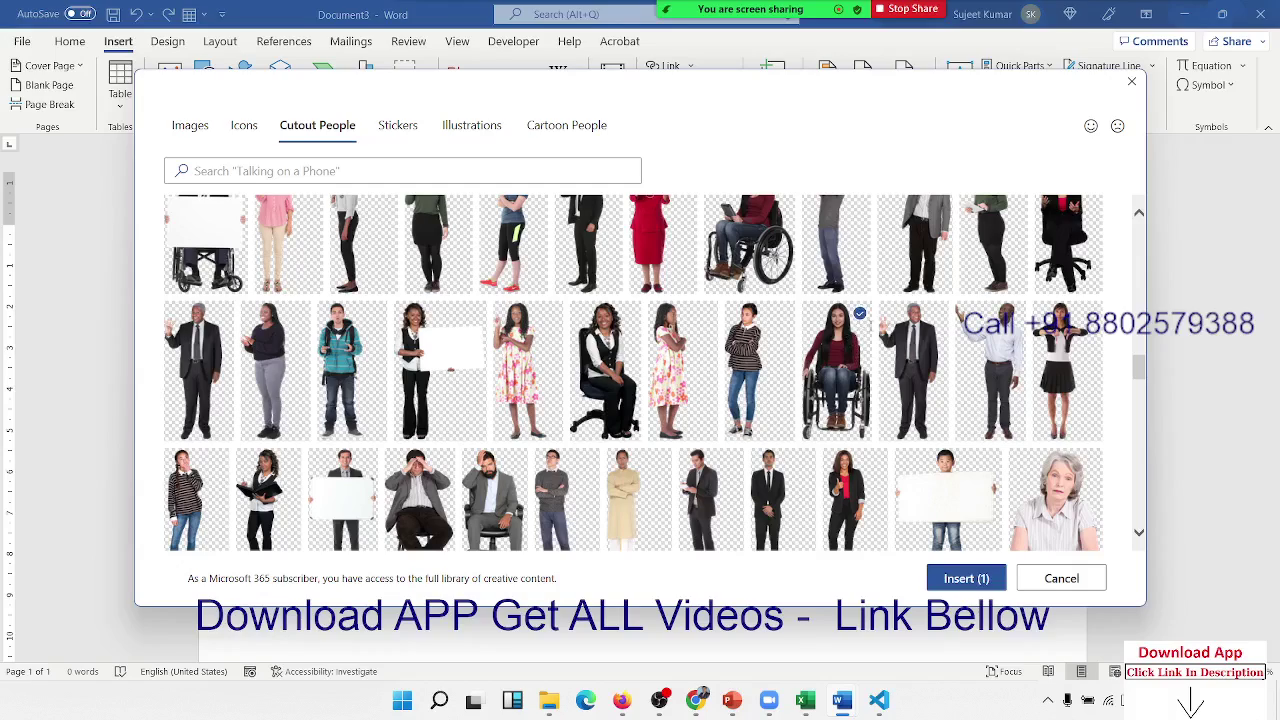
click(956, 580)
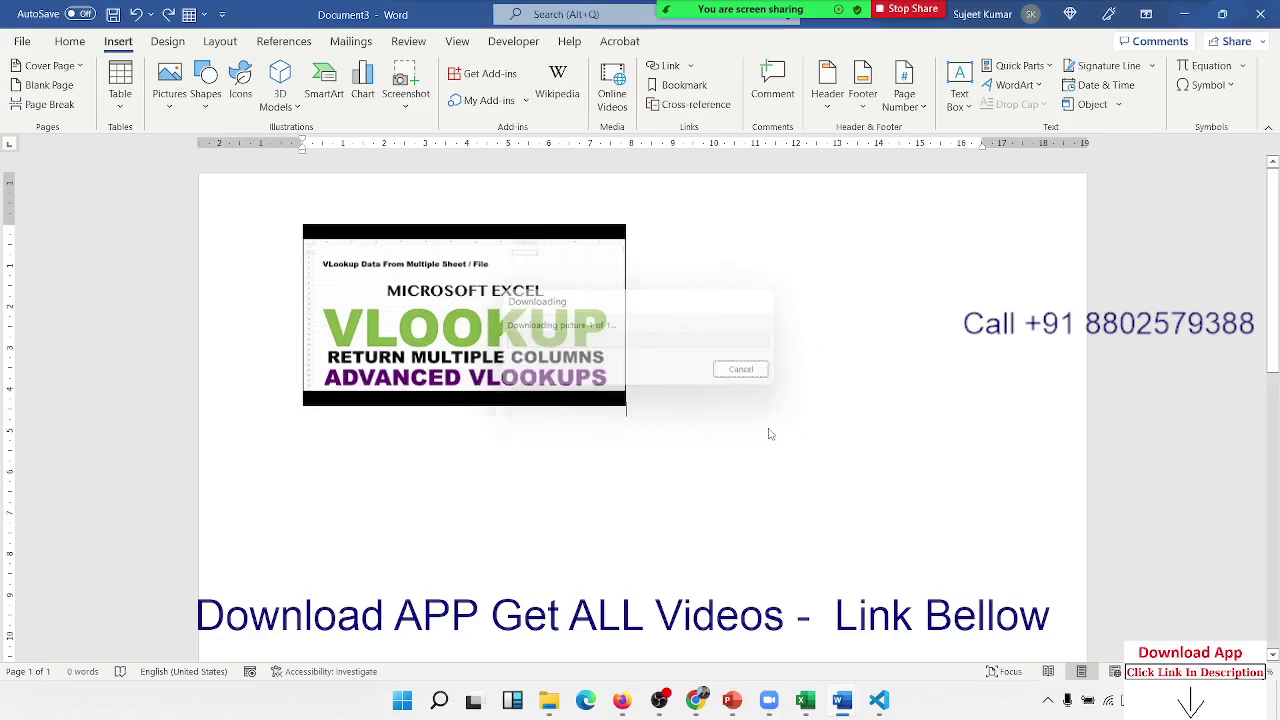
scroll(663, 337, down, 3)
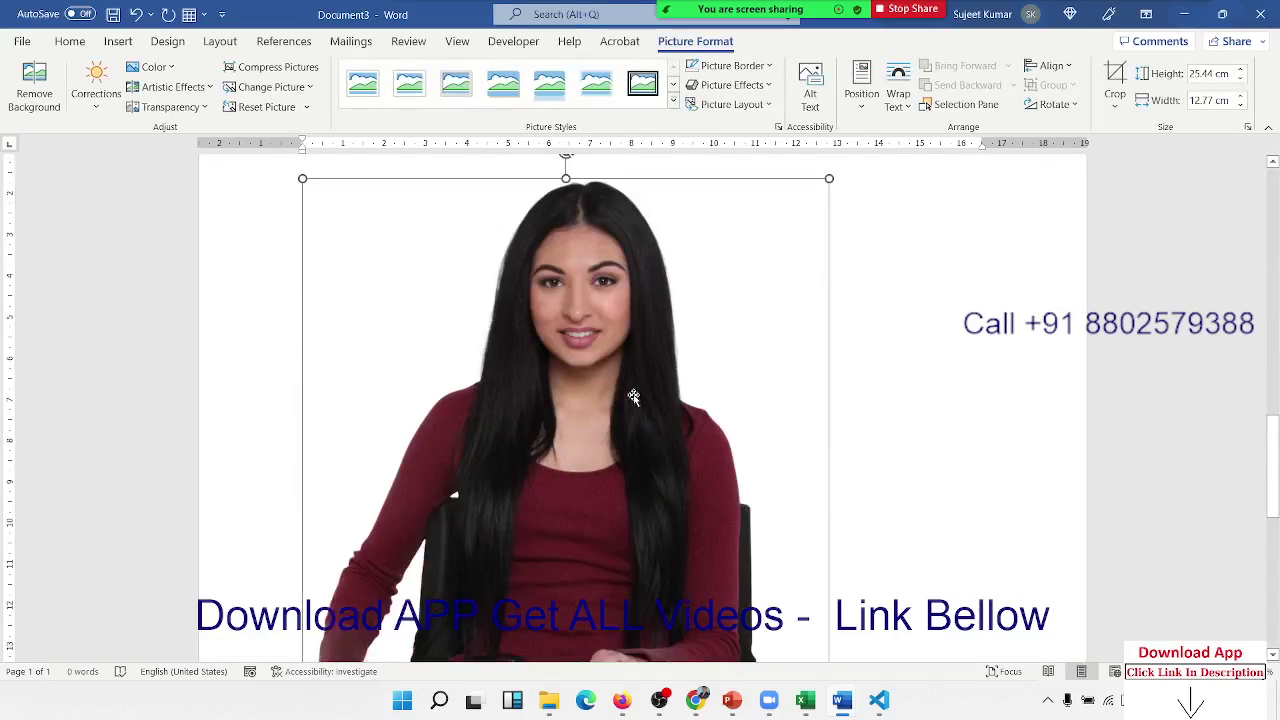
scroll(640, 380, down, 5)
scroll(633, 394, down, 2)
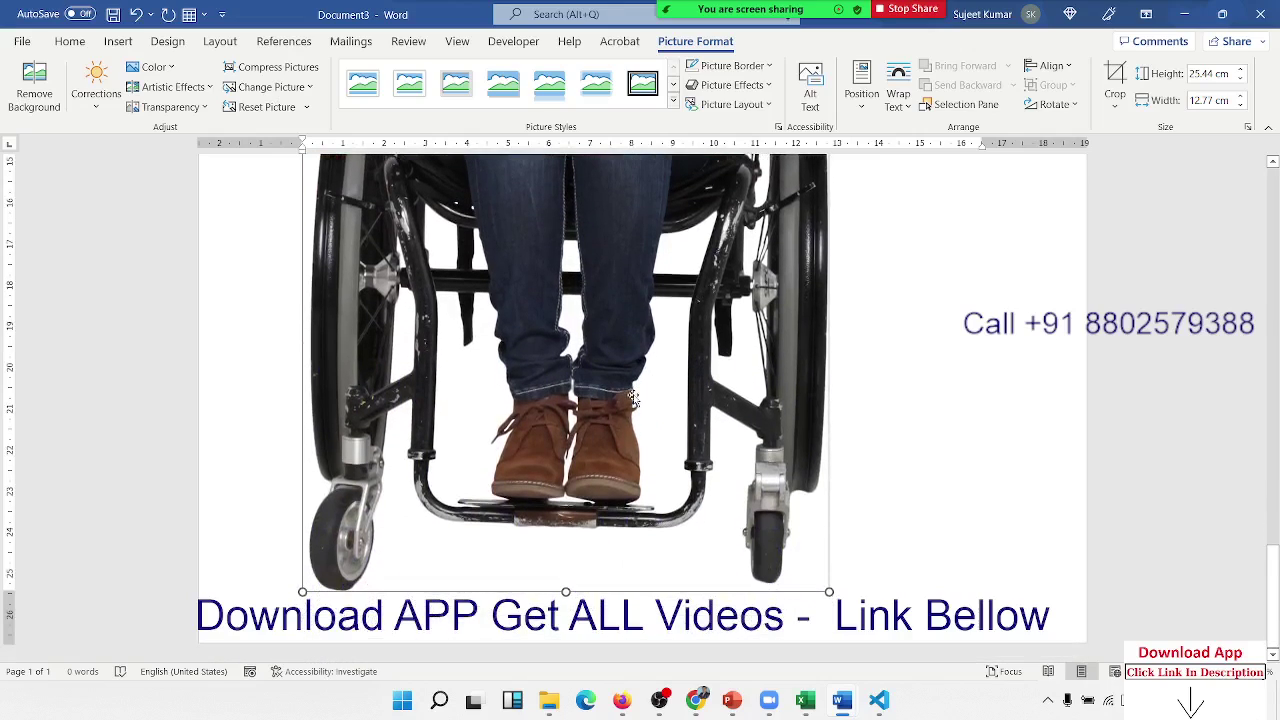
scroll(633, 394, up, 3)
scroll(633, 394, up, 4)
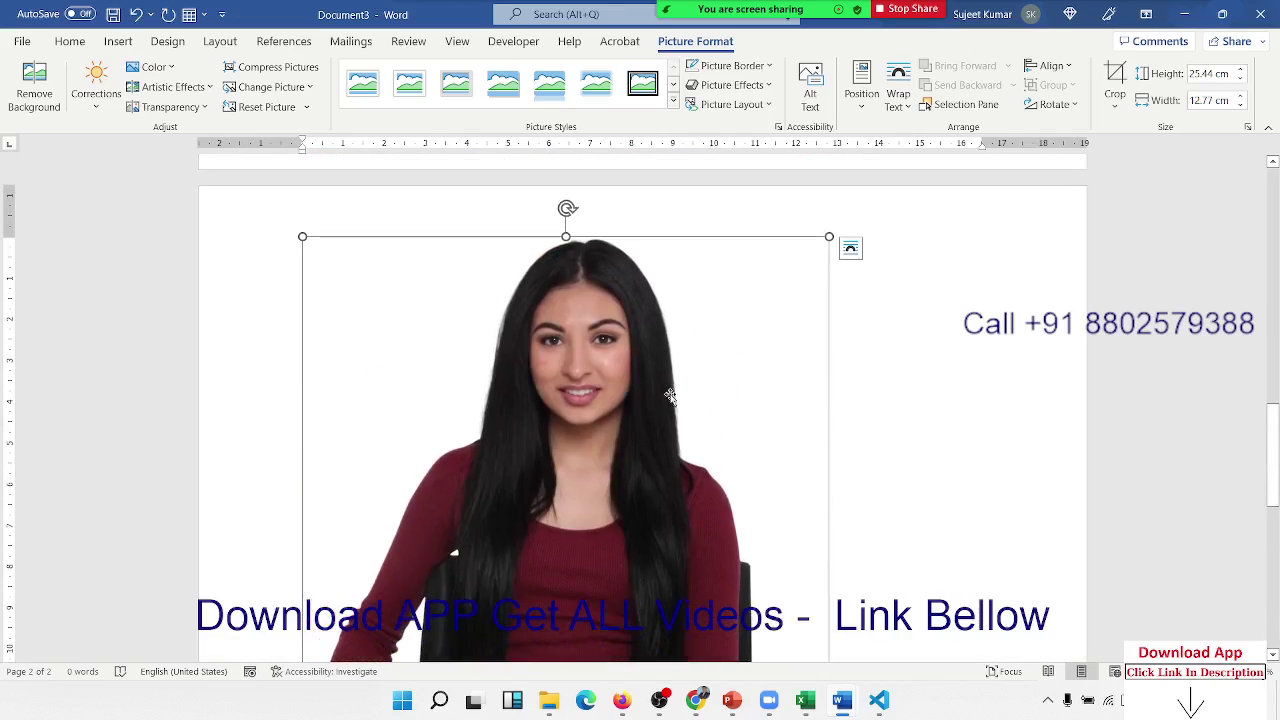
click(872, 366)
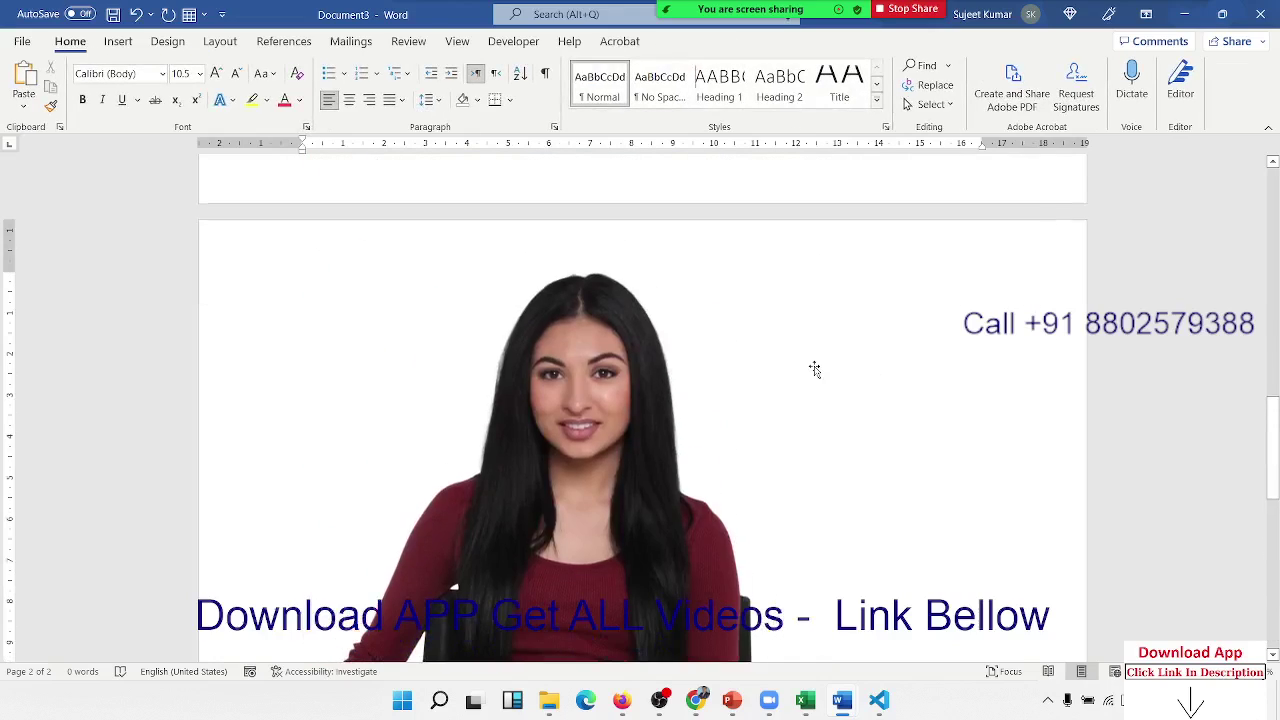
key(ctrl+z)
key(ctrl+z)
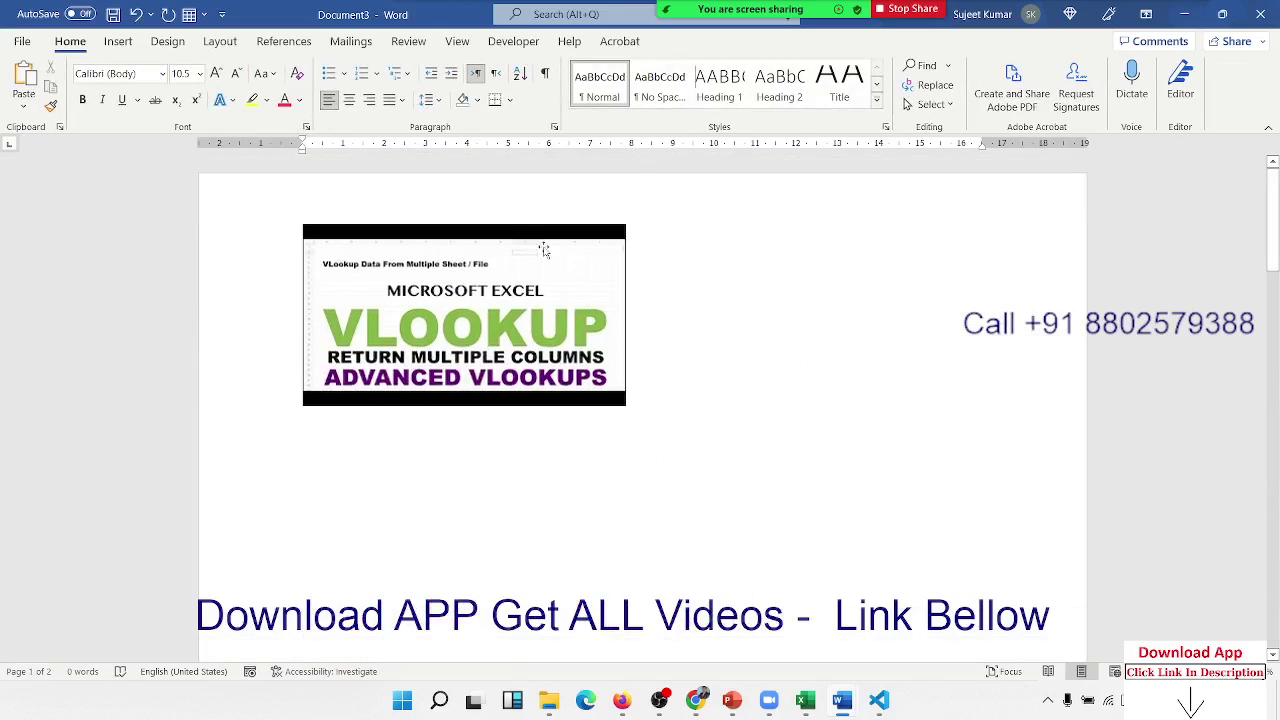
- Open Online Pictures from Insert > Pictures and scroll through the Bing picture categories
click(538, 240)
click(780, 428)
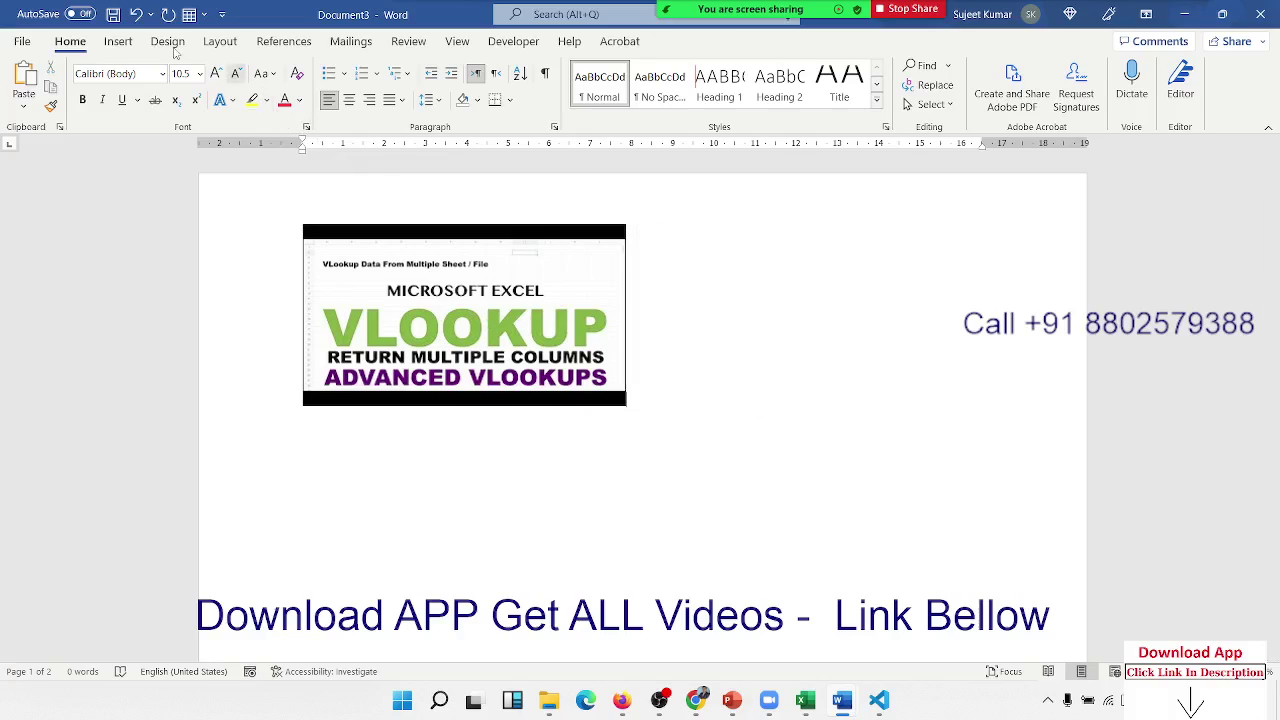
click(118, 41)
click(170, 106)
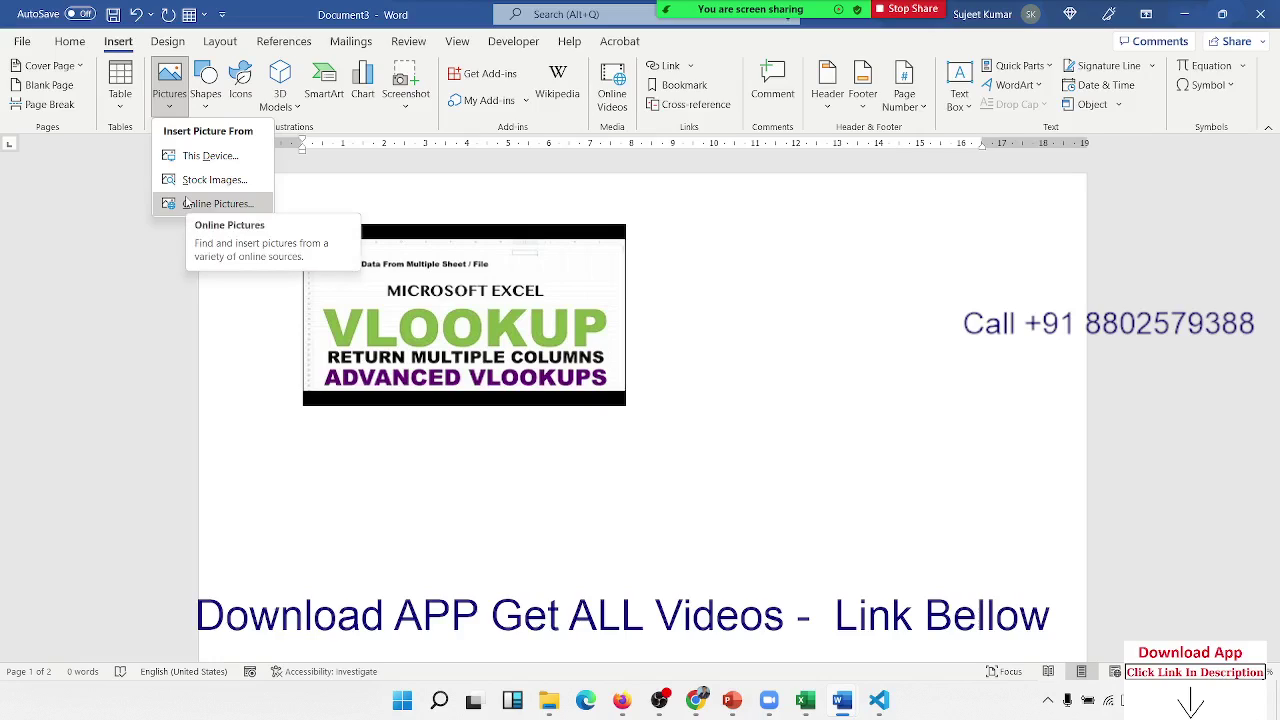
click(186, 203)
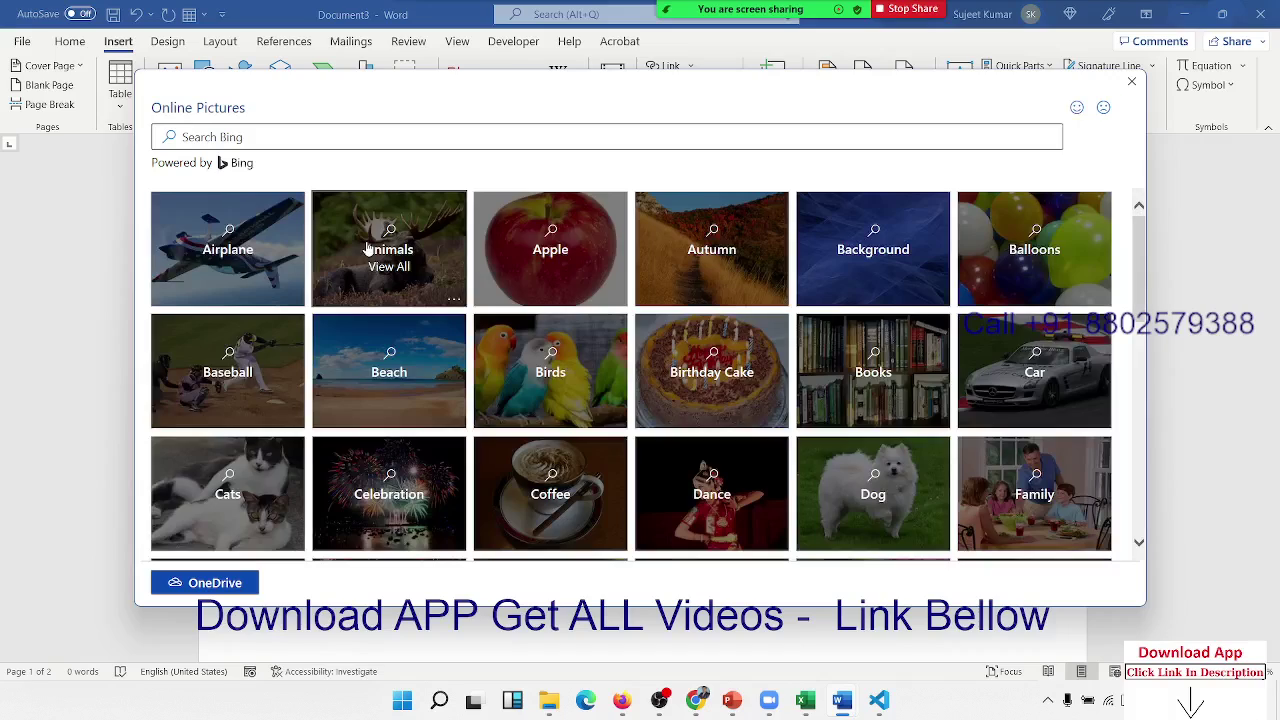
click(318, 143)
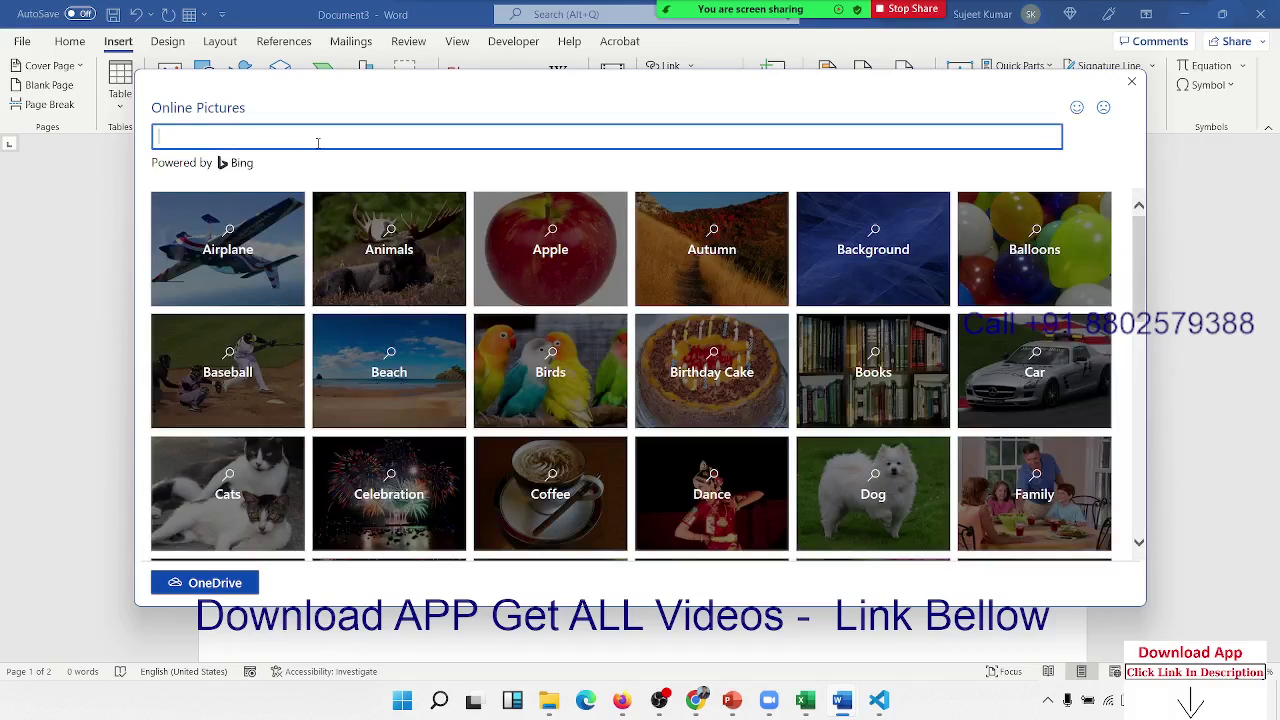
scroll(560, 300, down, 2)
scroll(560, 300, down, 2)
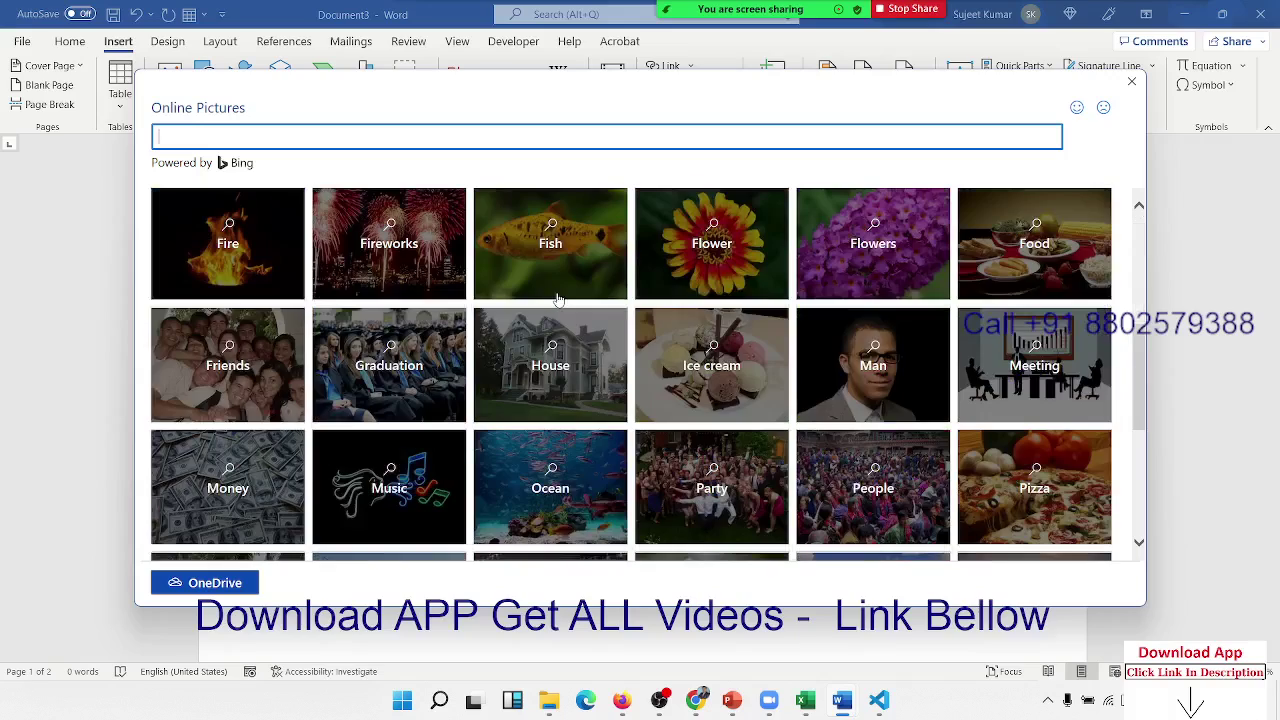
scroll(560, 300, down, 3)
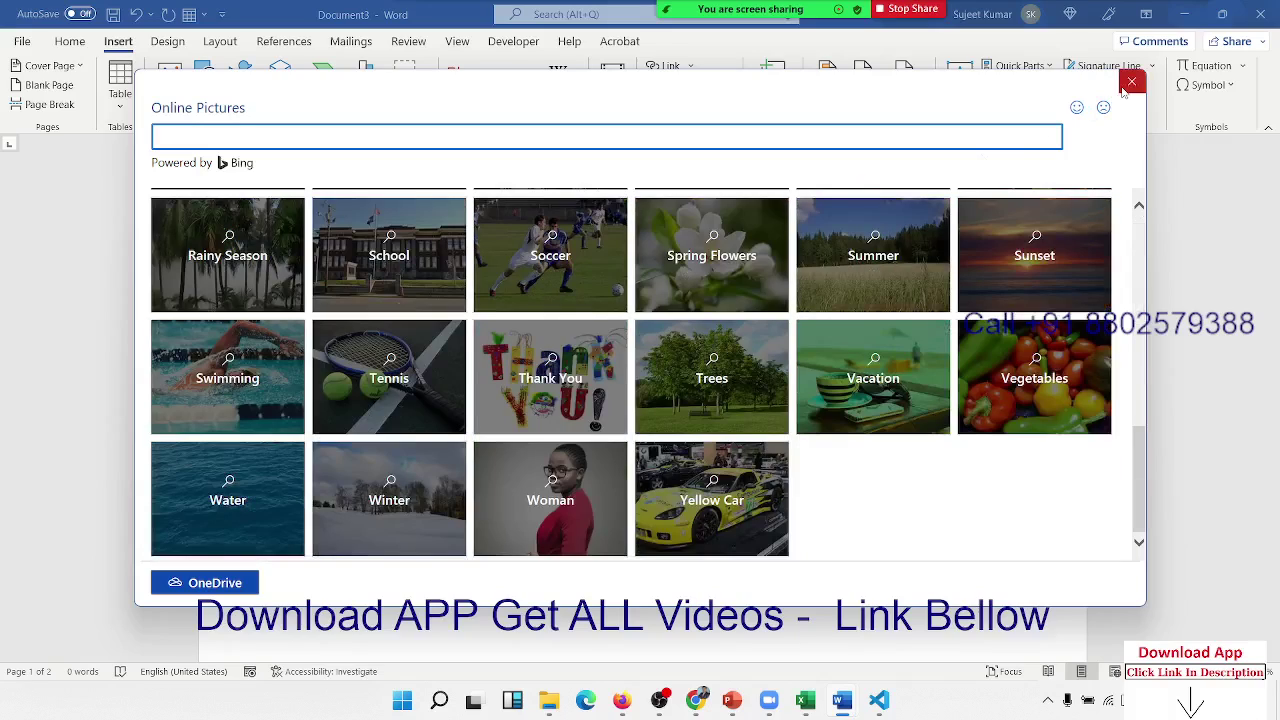
click(241, 172)
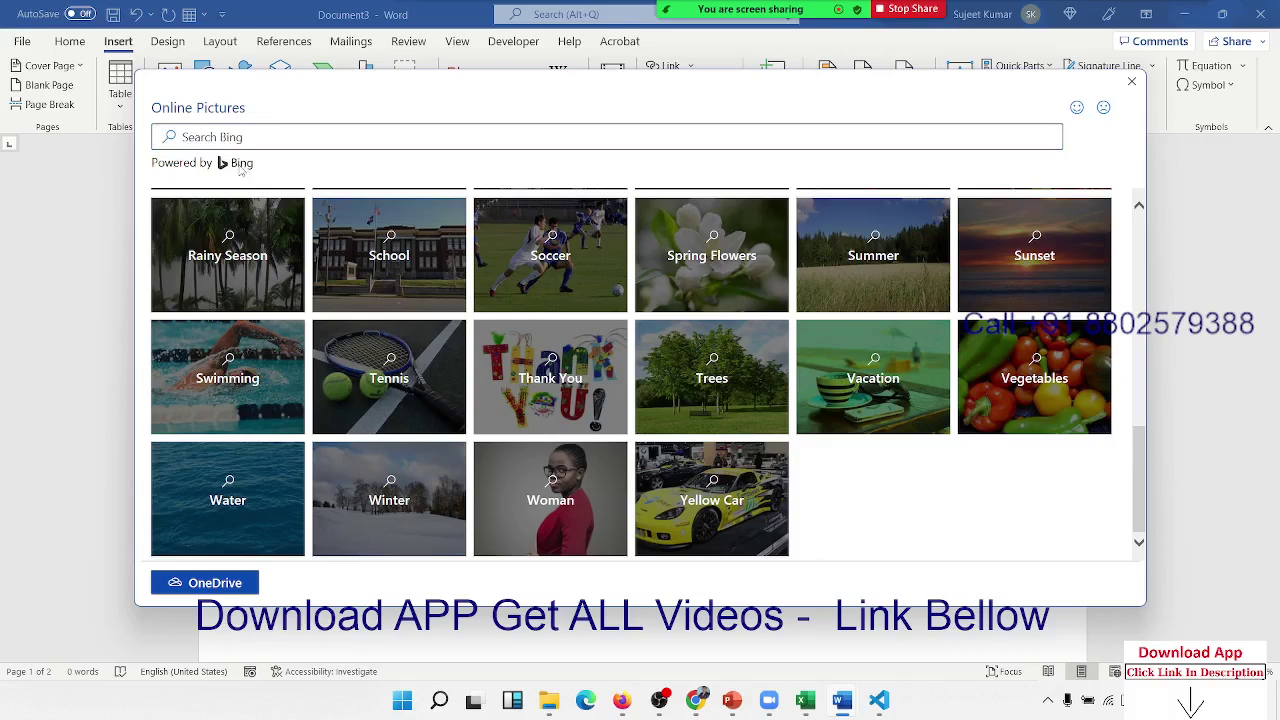
- Close Online Pictures and draw a rounded rectangle across the page's upper middle
click(1132, 82)
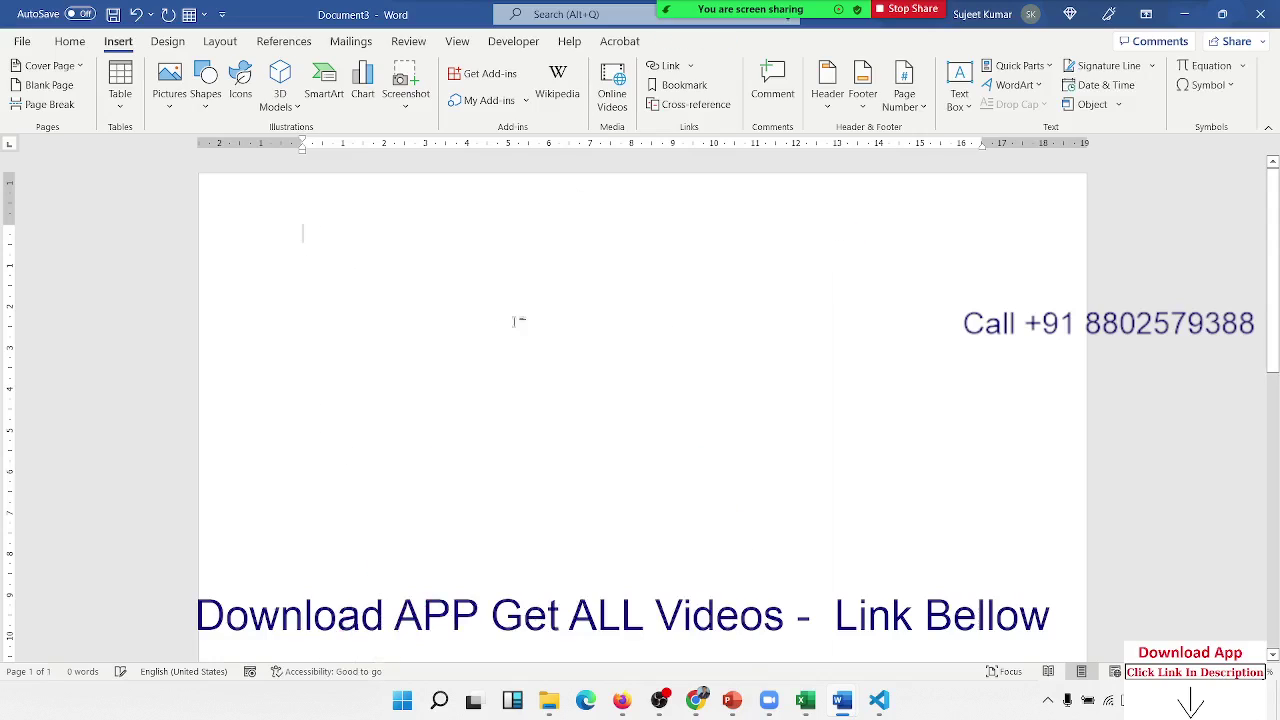
click(205, 85)
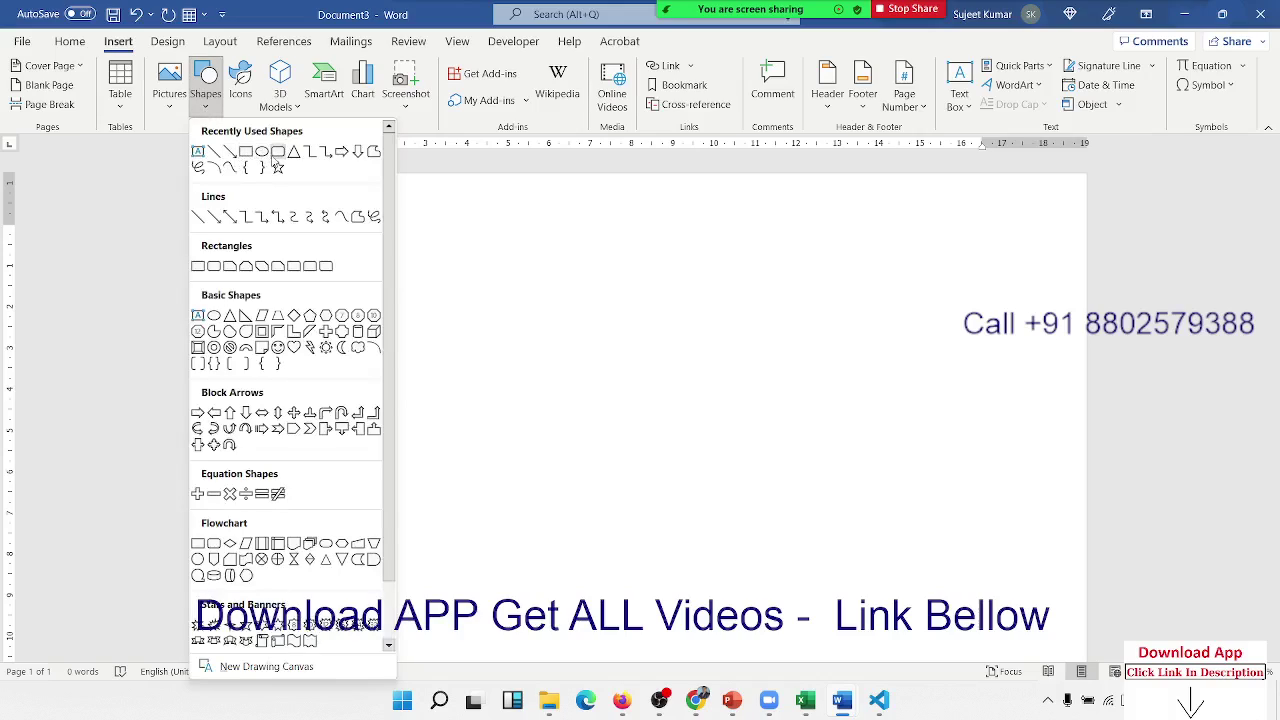
click(277, 152)
drag(410, 208, 891, 493)
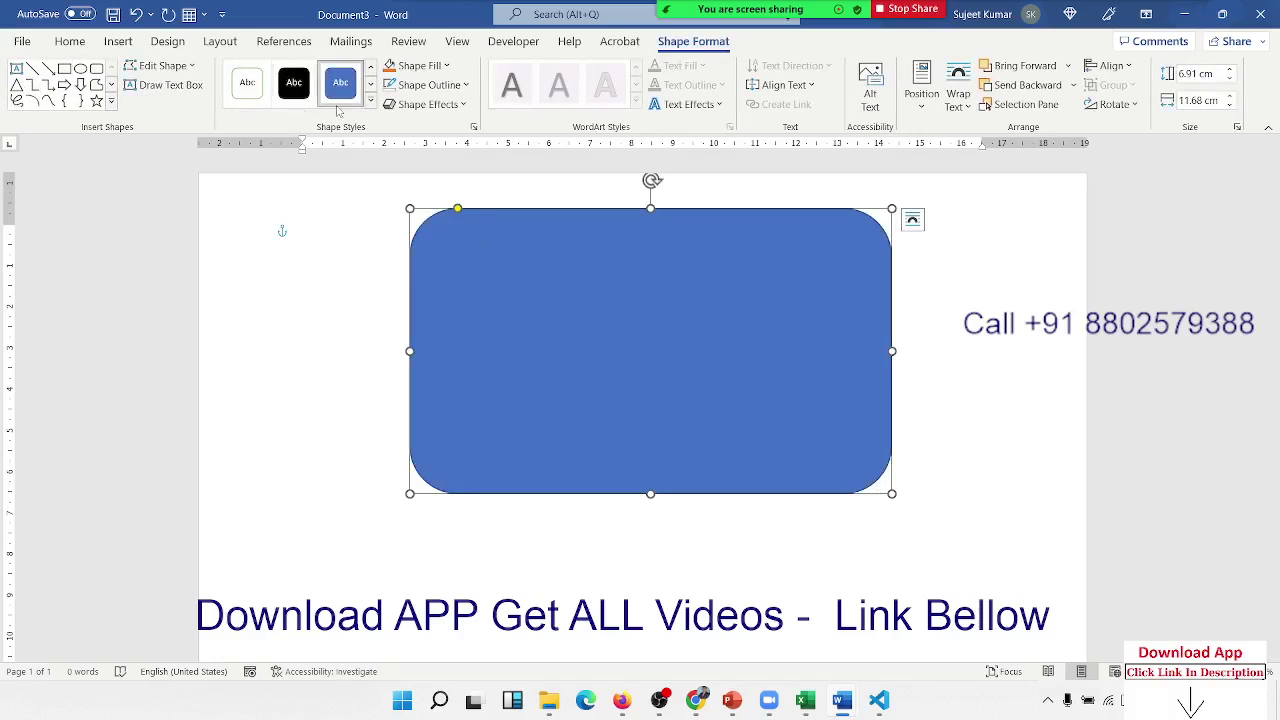
click(371, 103)
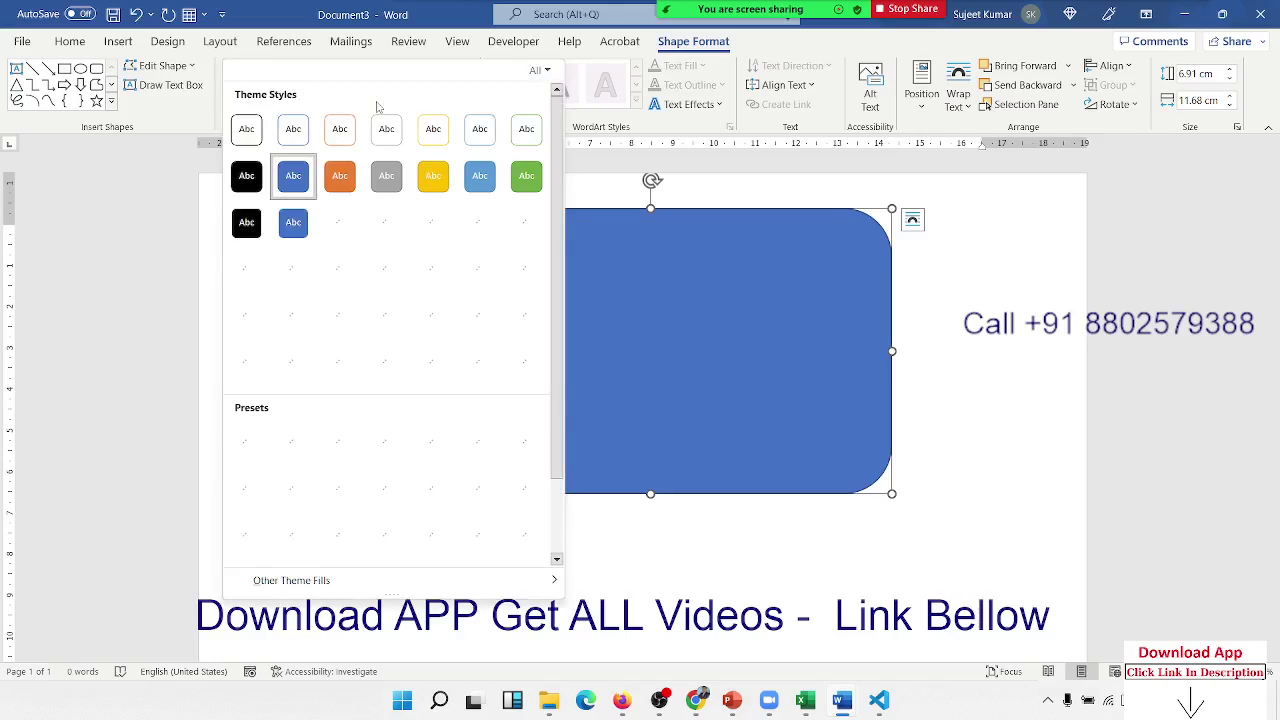
- Browse the shape's fill and effects options unchanged, then type 'IPT Excel School' inside it
click(262, 60)
click(447, 66)
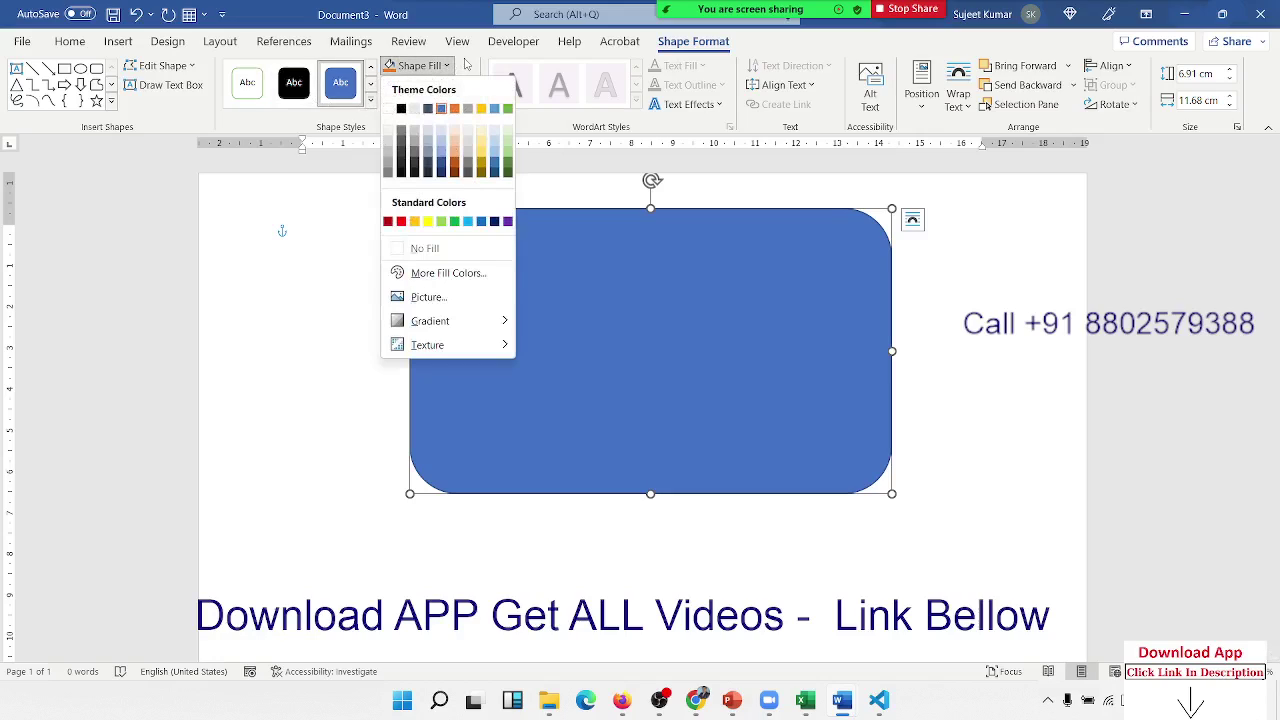
click(466, 64)
click(428, 104)
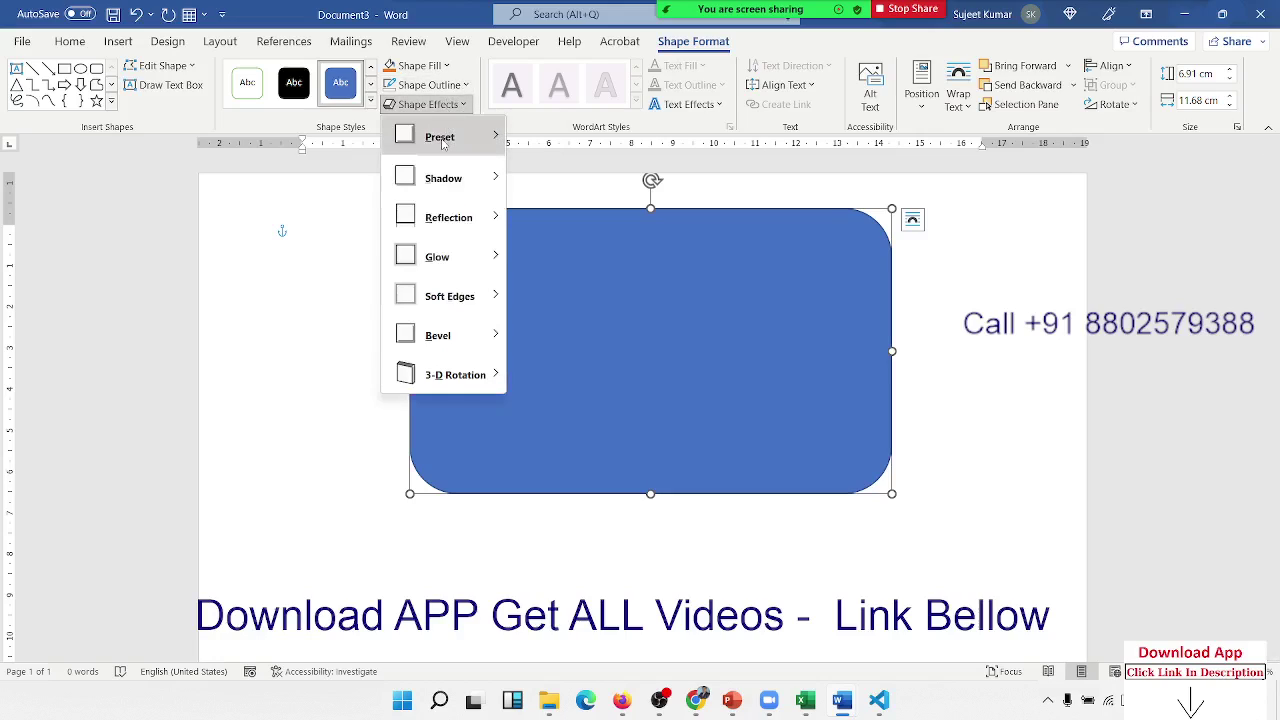
mouse_move(445, 140)
click(811, 393)
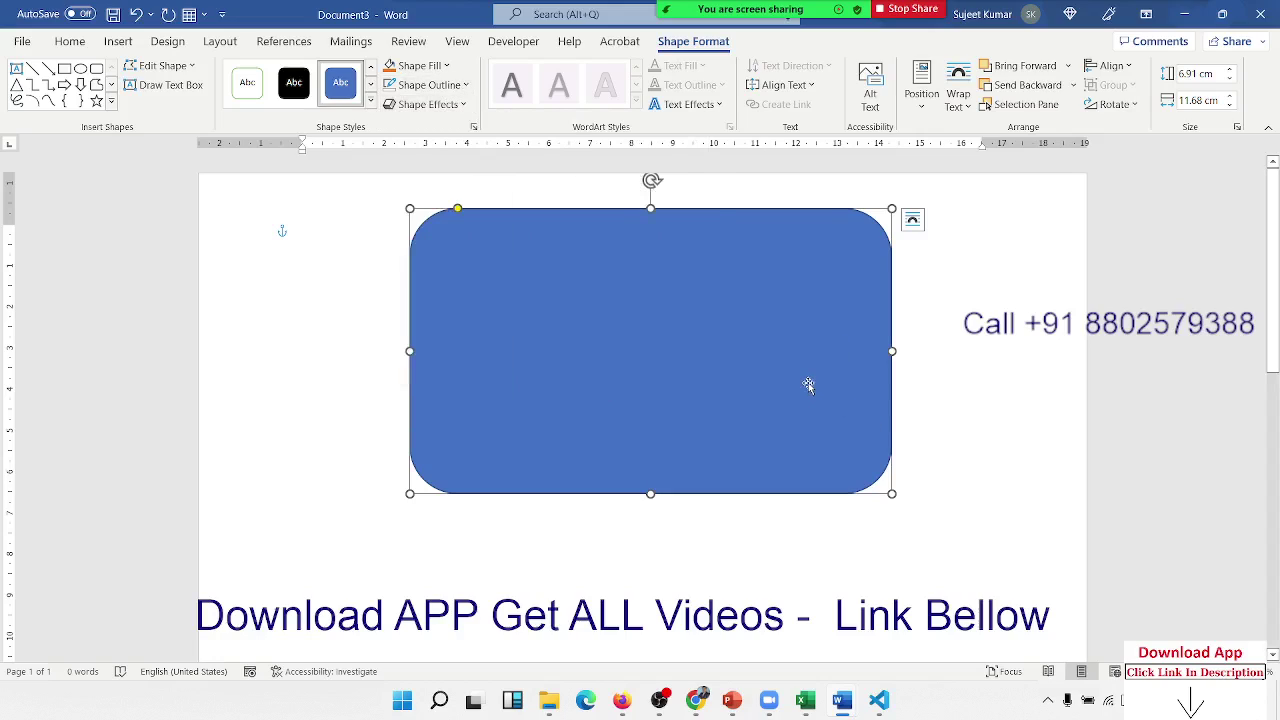
text(IPT)
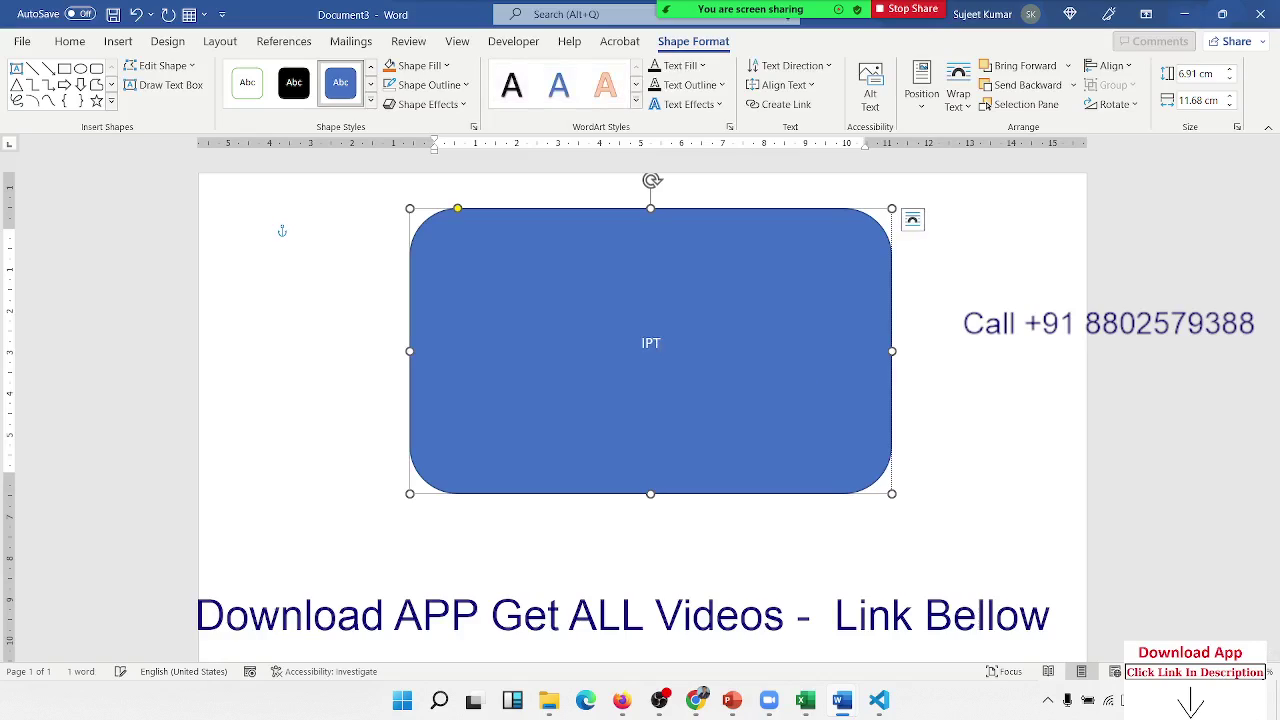
text( Excel)
text( School)
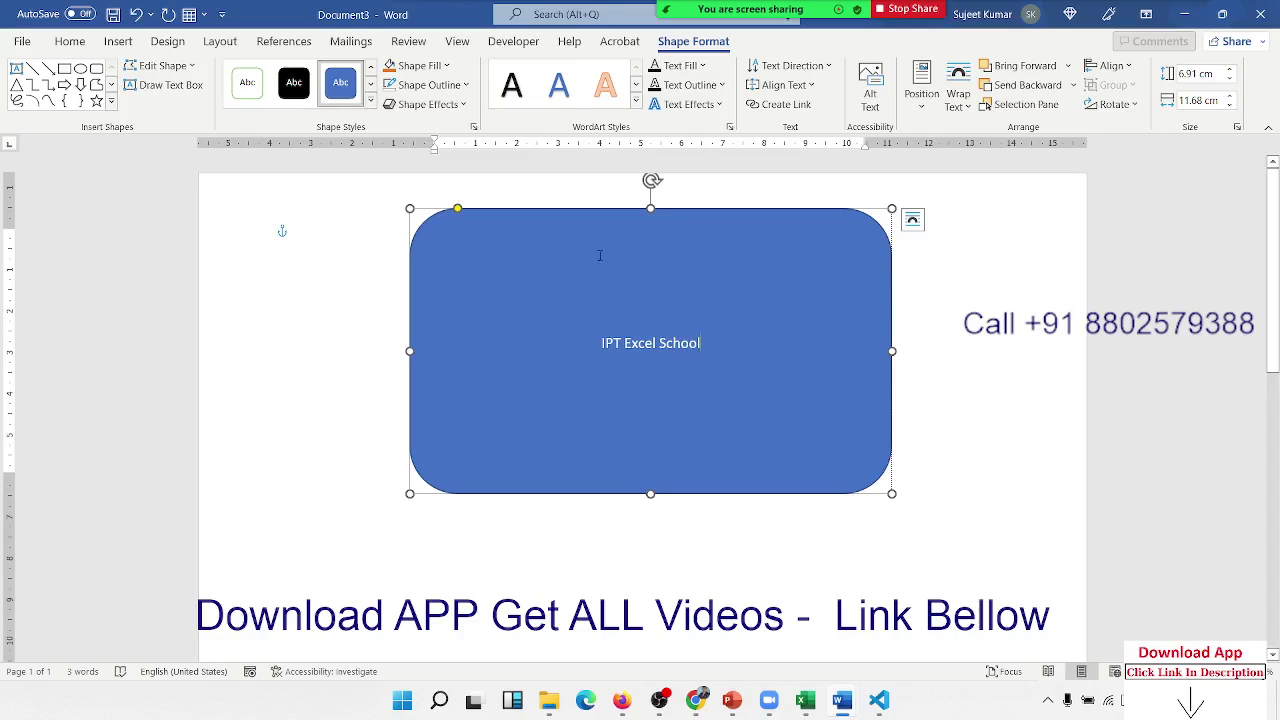
click(597, 212)
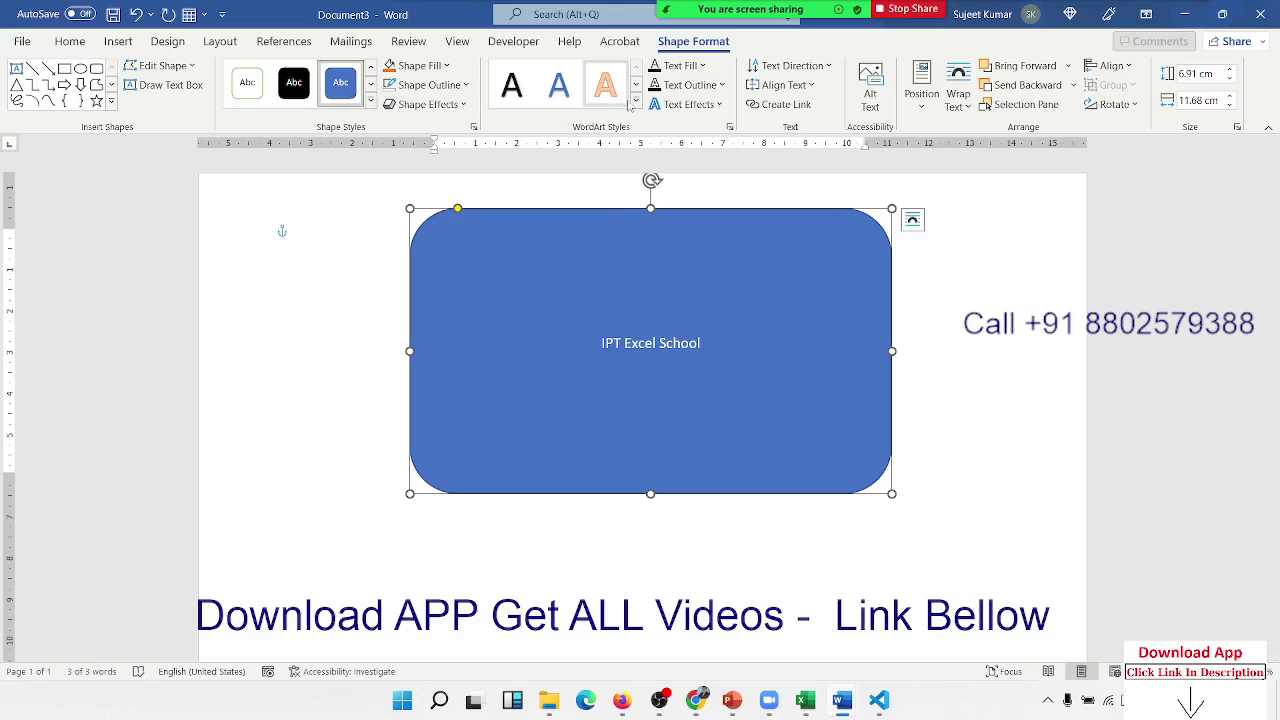
- Apply an outlined WordArt style to the IPT Excel School text
click(636, 104)
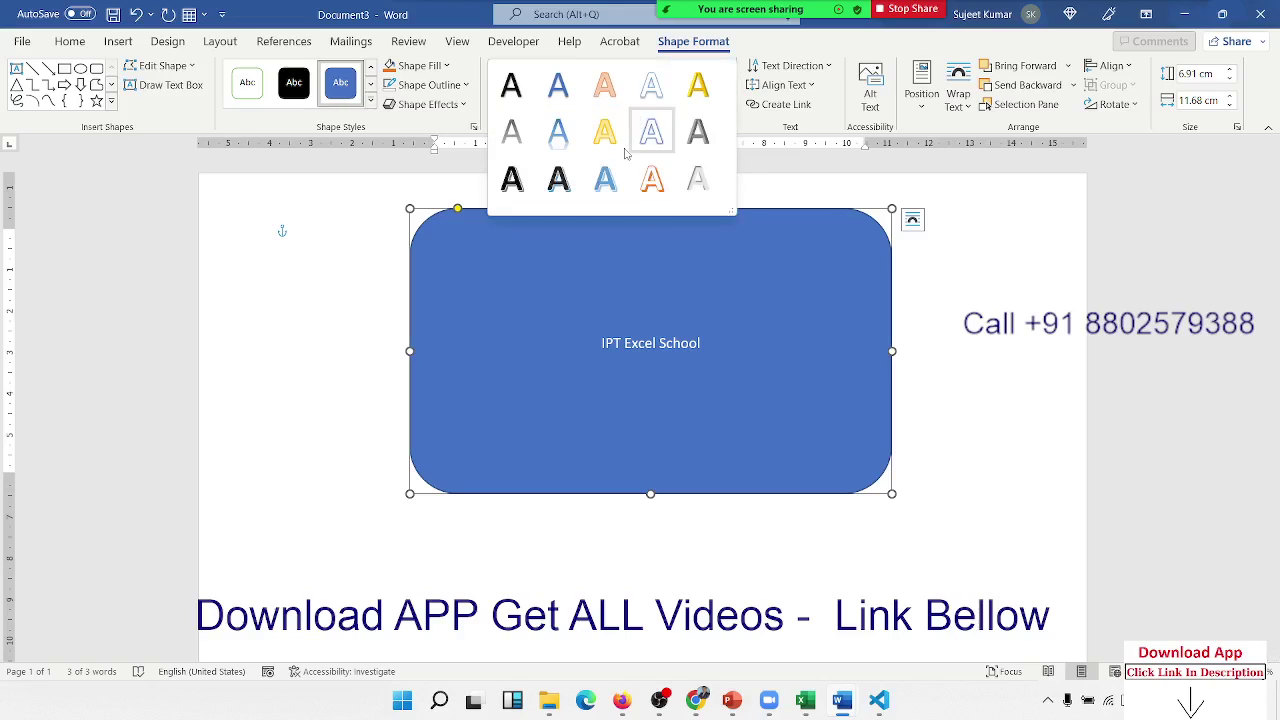
click(560, 180)
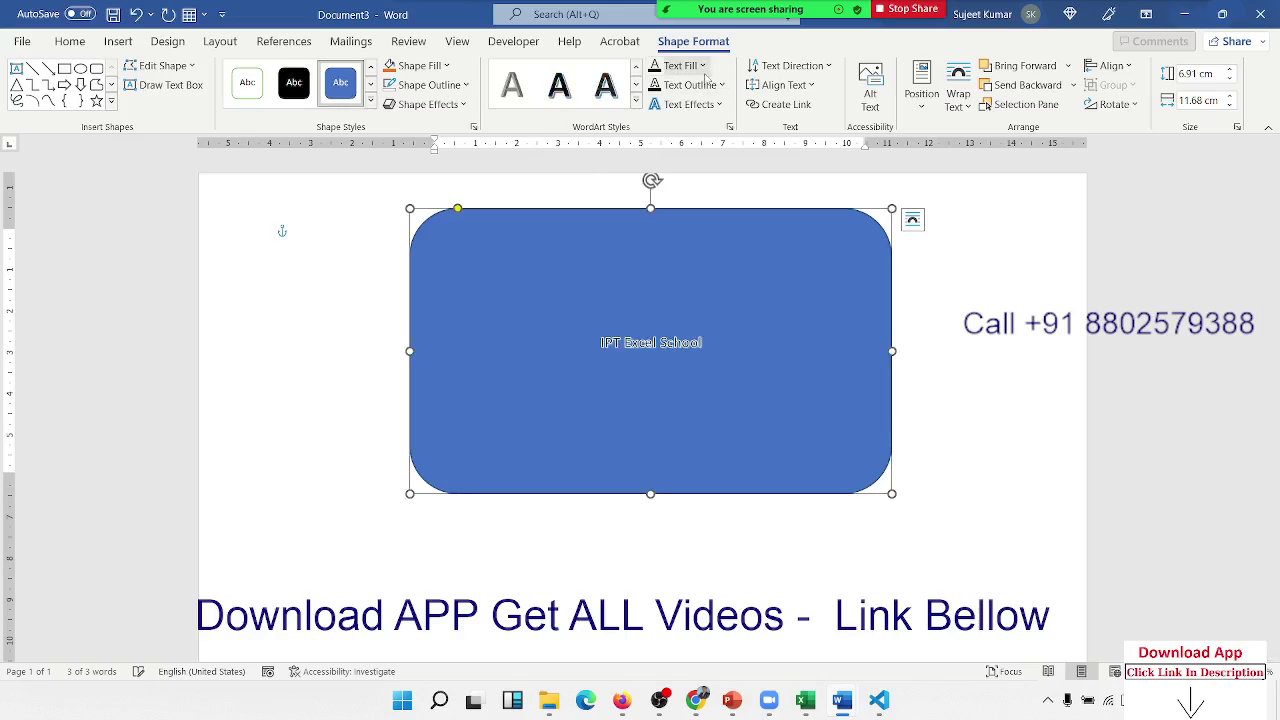
click(713, 104)
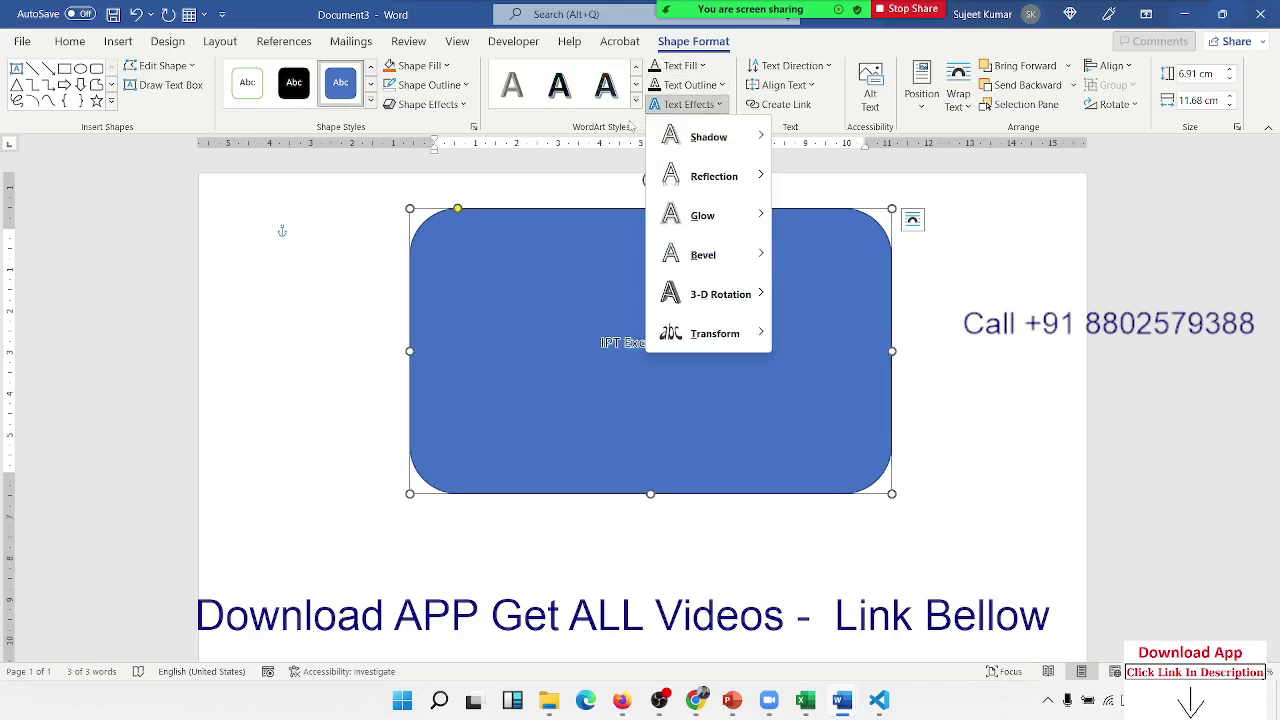
click(580, 147)
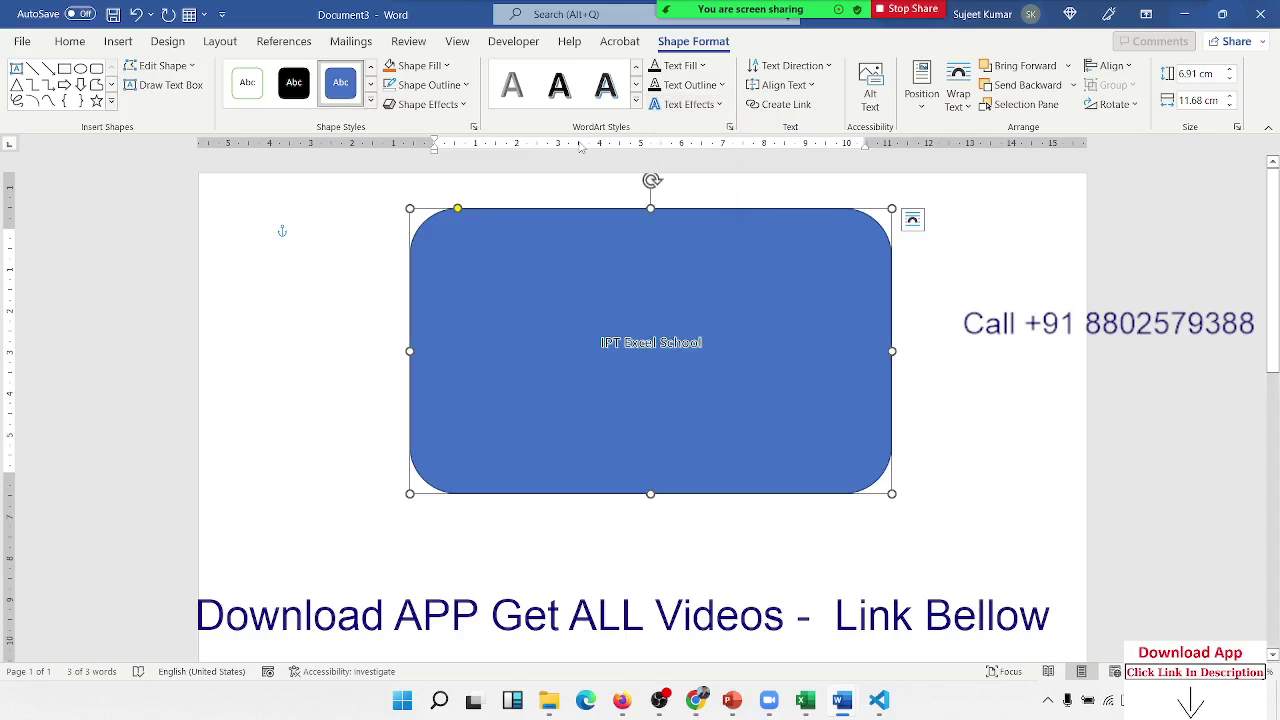
- Enlarge the IPT Excel School text to 24 pt with Increase Font Size
click(70, 42)
click(216, 75)
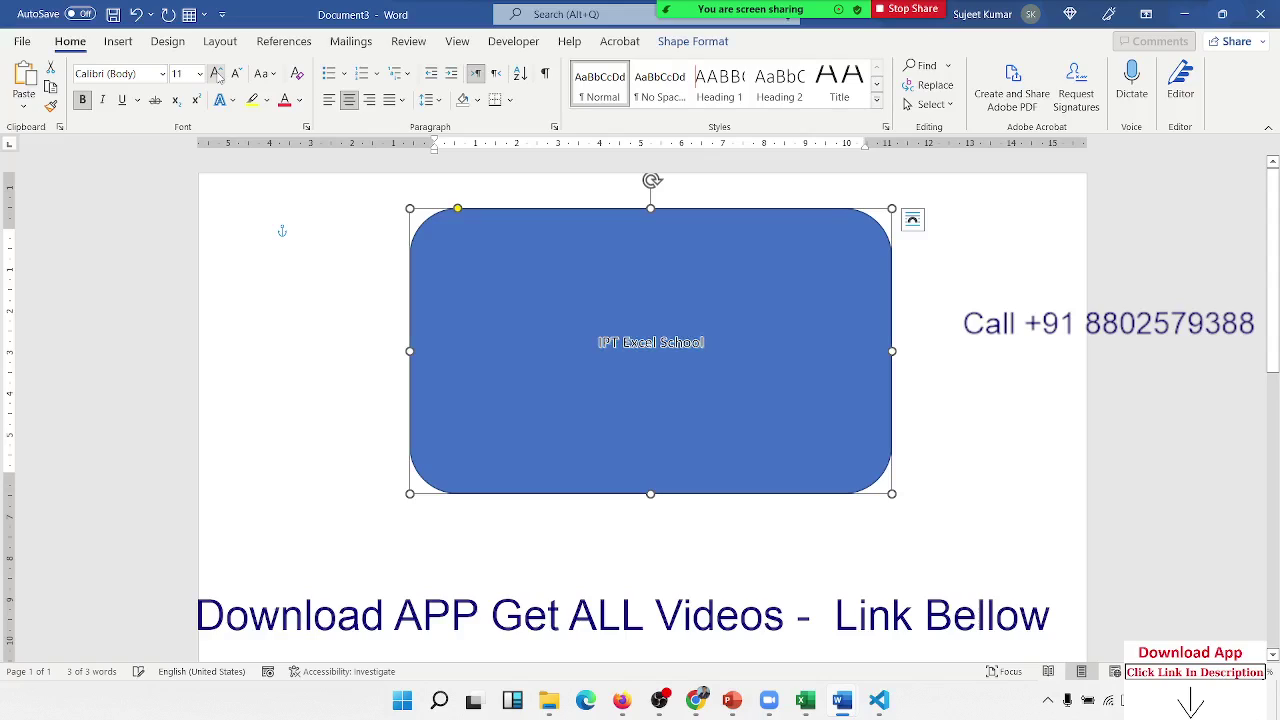
click(216, 75)
click(216, 75)
click(216, 75)
click(216, 75)
click(216, 75)
click(216, 75)
click(216, 75)
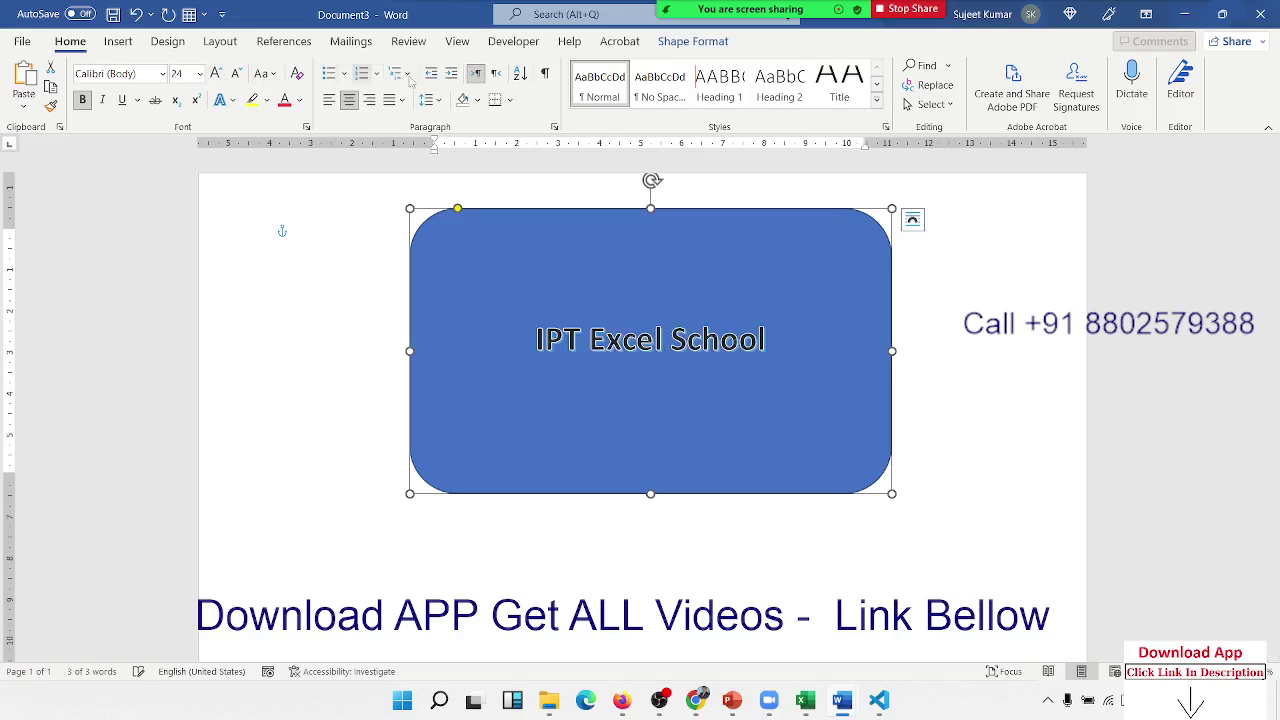
- Browse the Text Effects Transform options, leaving the text in a straight line
click(671, 44)
click(712, 105)
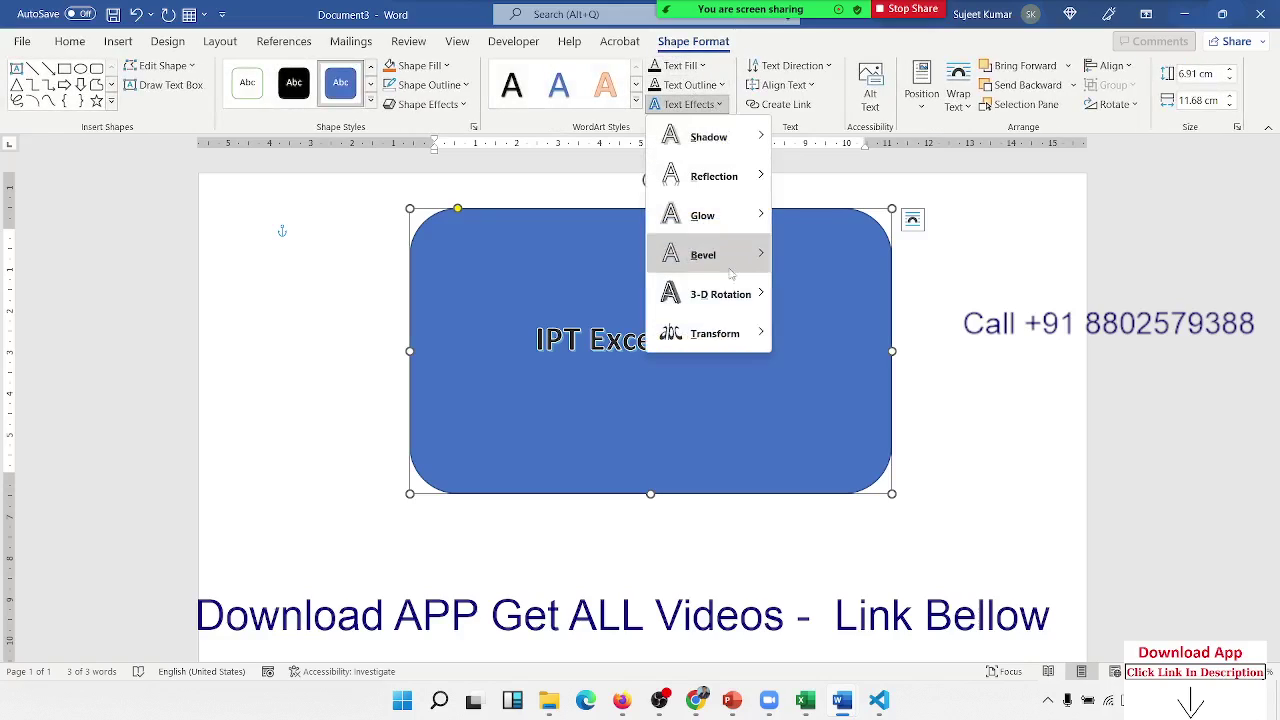
mouse_move(713, 340)
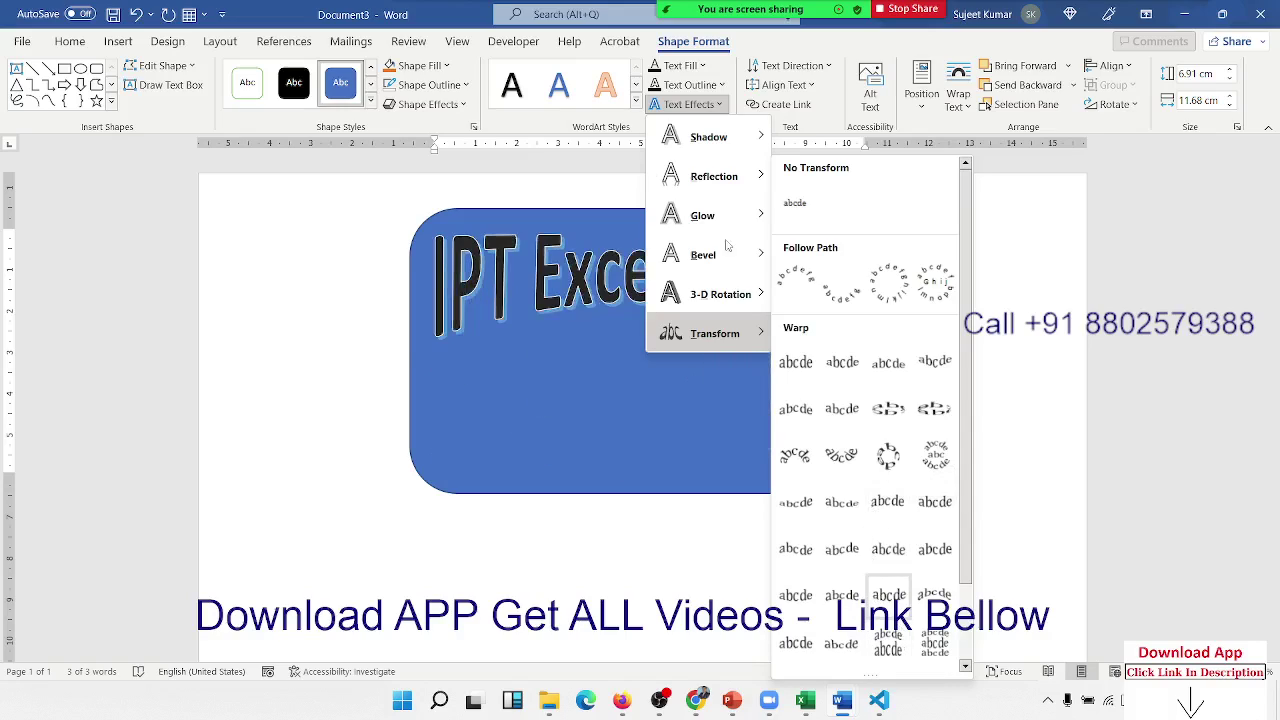
click(585, 221)
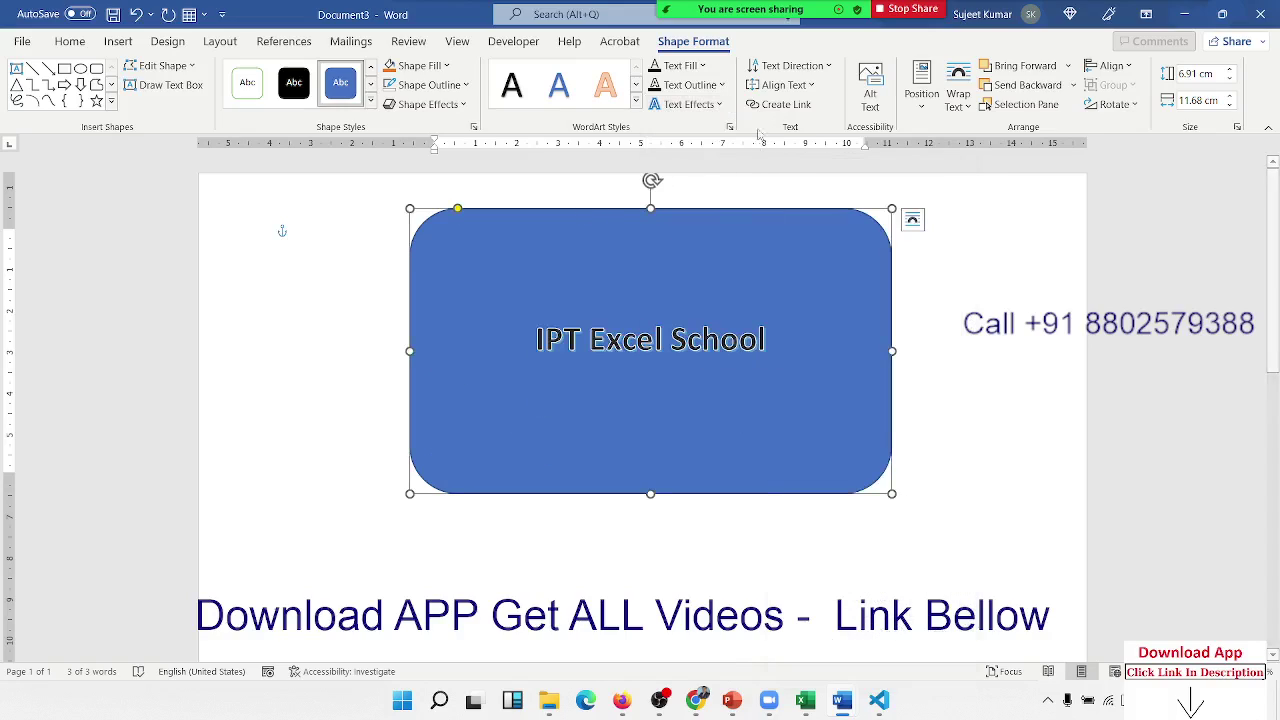
- Try rotating the shape's text direction to 90° and then 270°
click(828, 66)
click(828, 66)
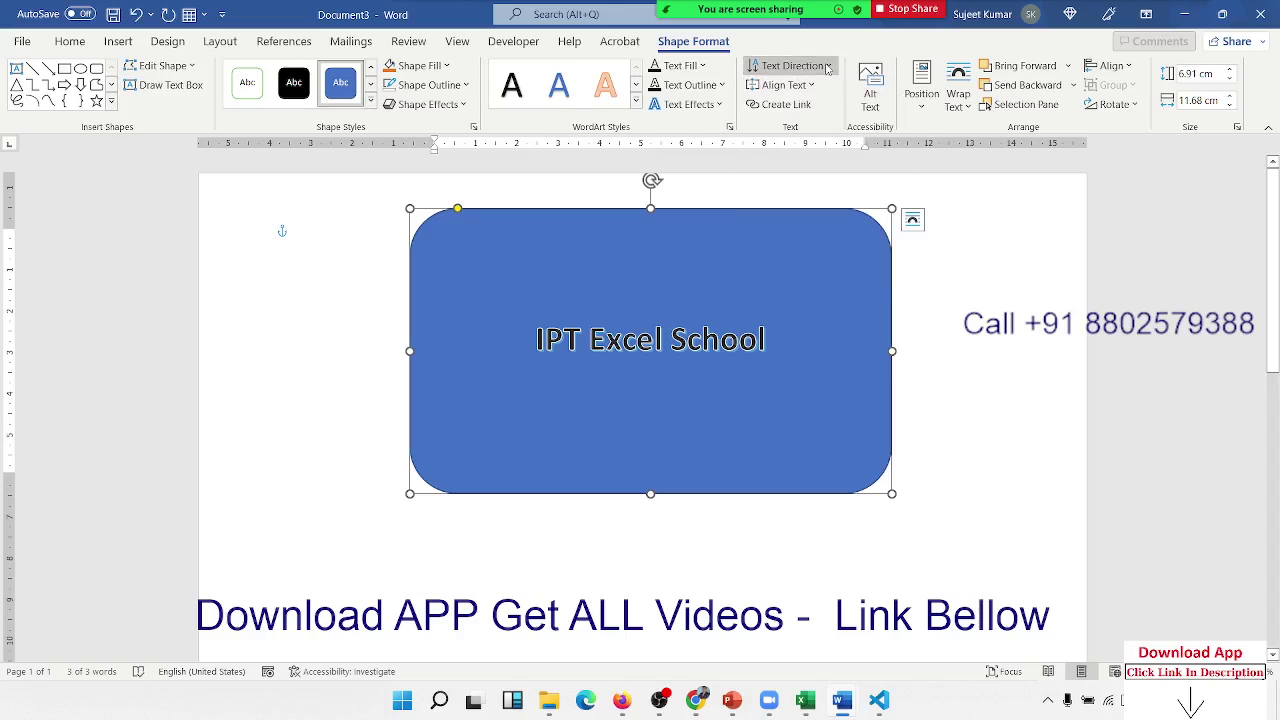
click(828, 66)
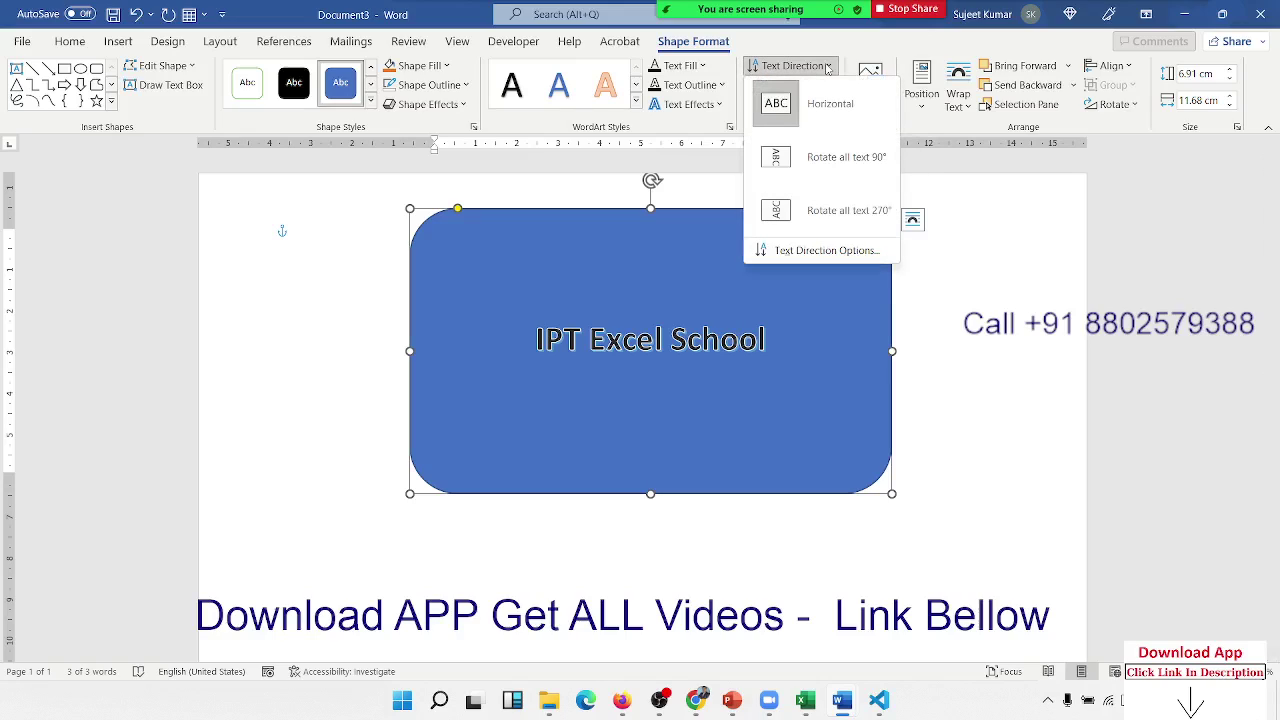
click(810, 160)
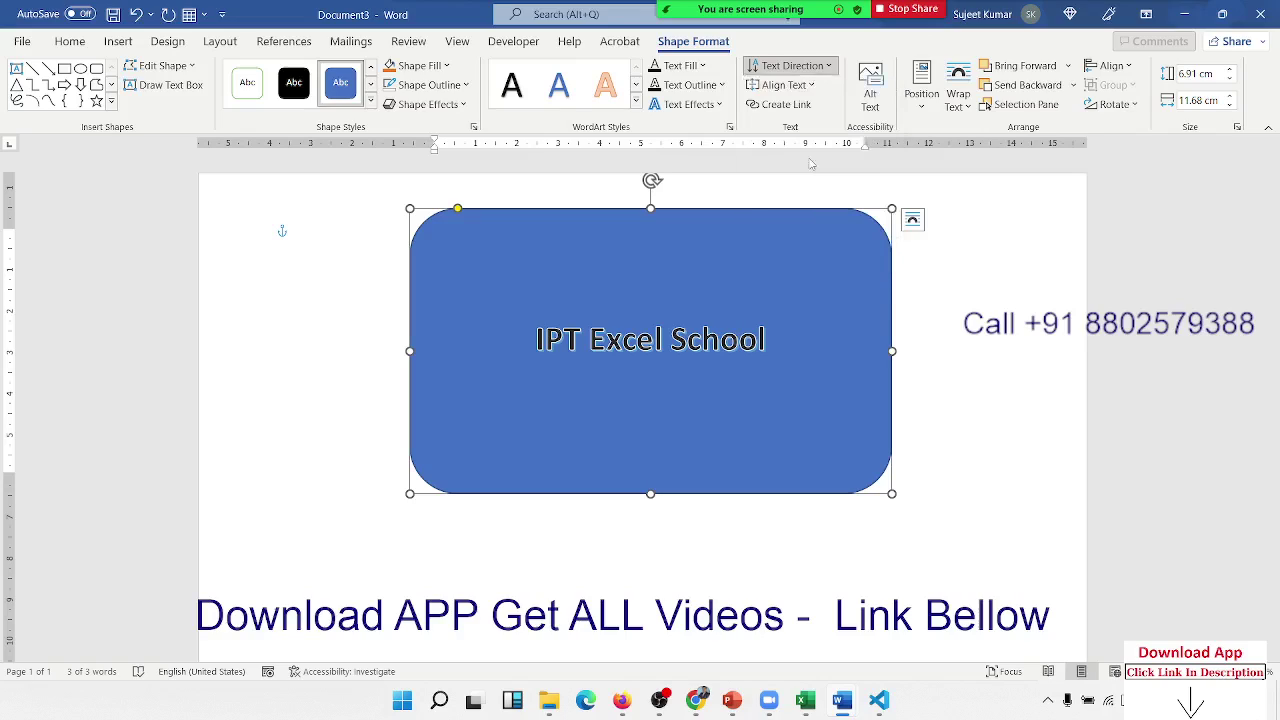
click(821, 72)
click(805, 210)
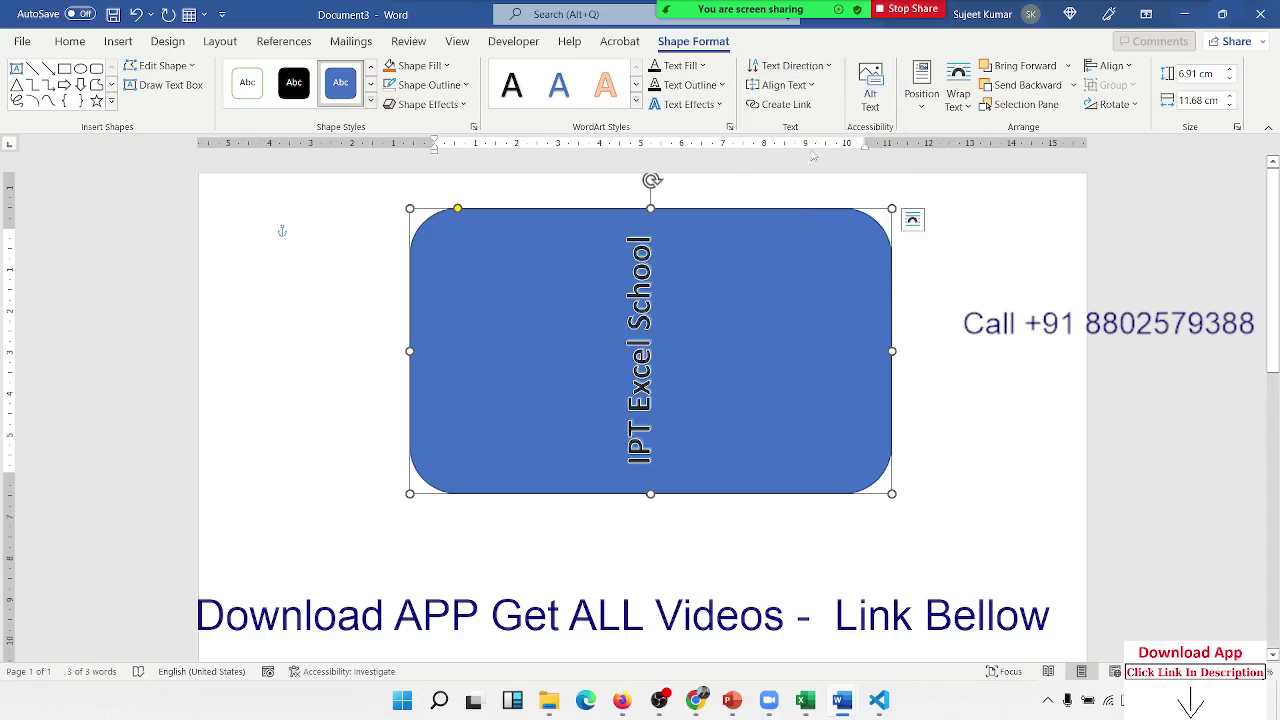
- Set the text back to horizontal and keep it vertically middle-aligned
click(820, 70)
click(815, 103)
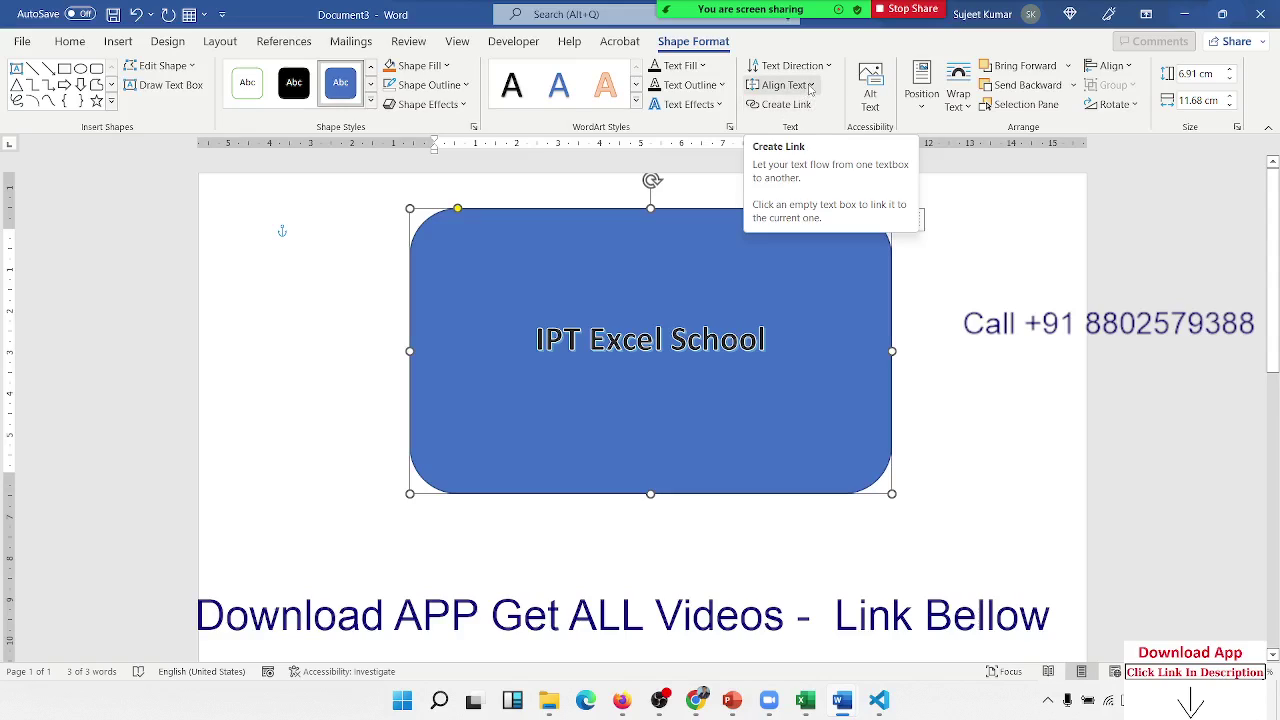
click(812, 86)
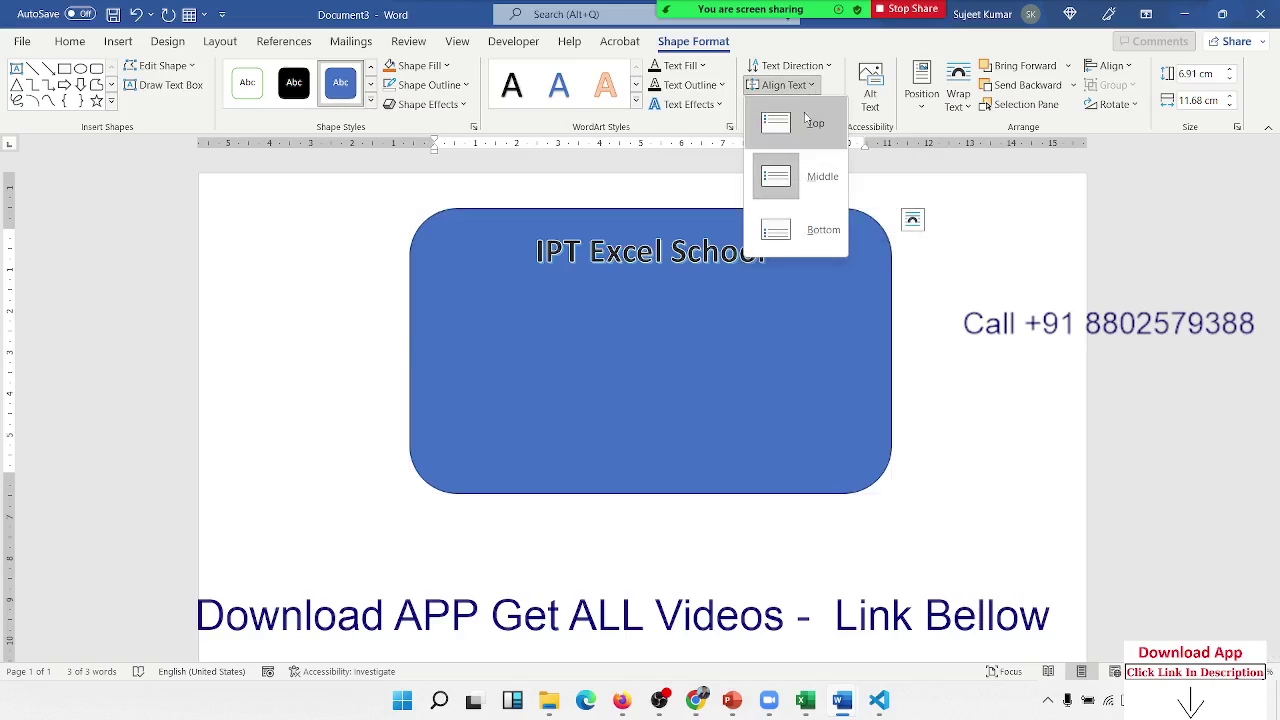
click(814, 357)
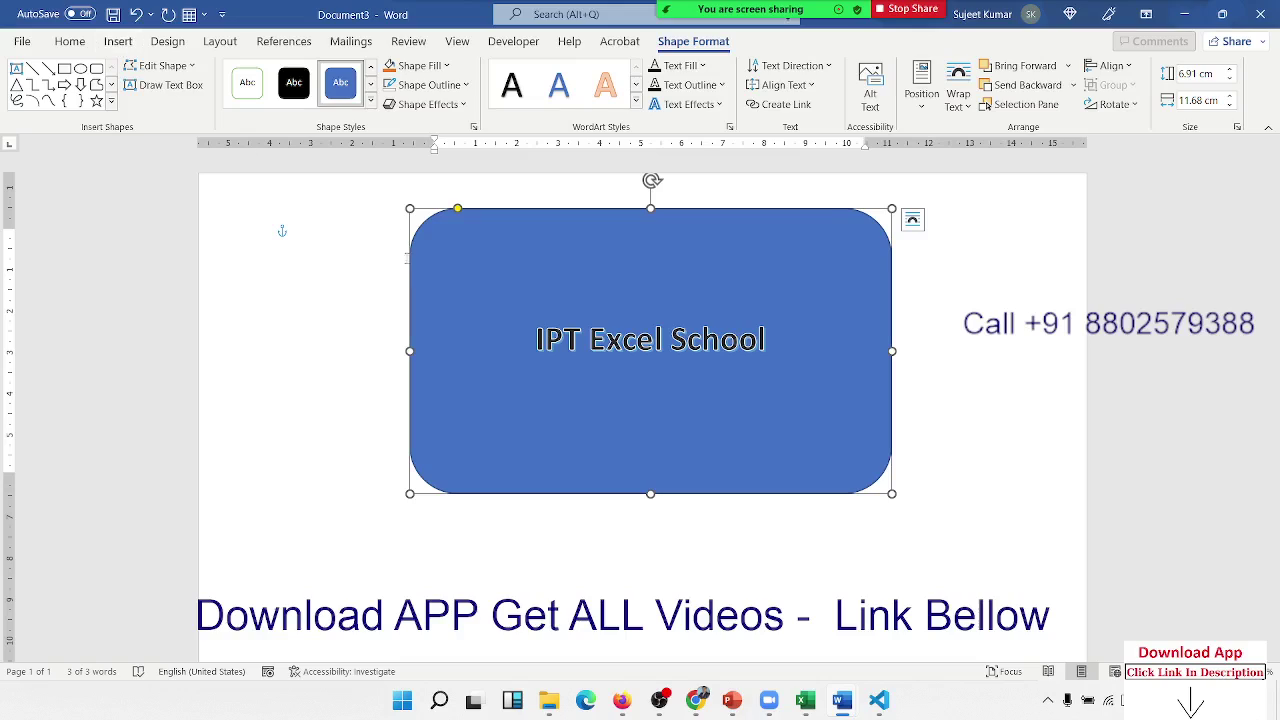
- Deselect the shape, glance at YouTube Studio, then minimize Chrome back to Word
click(565, 560)
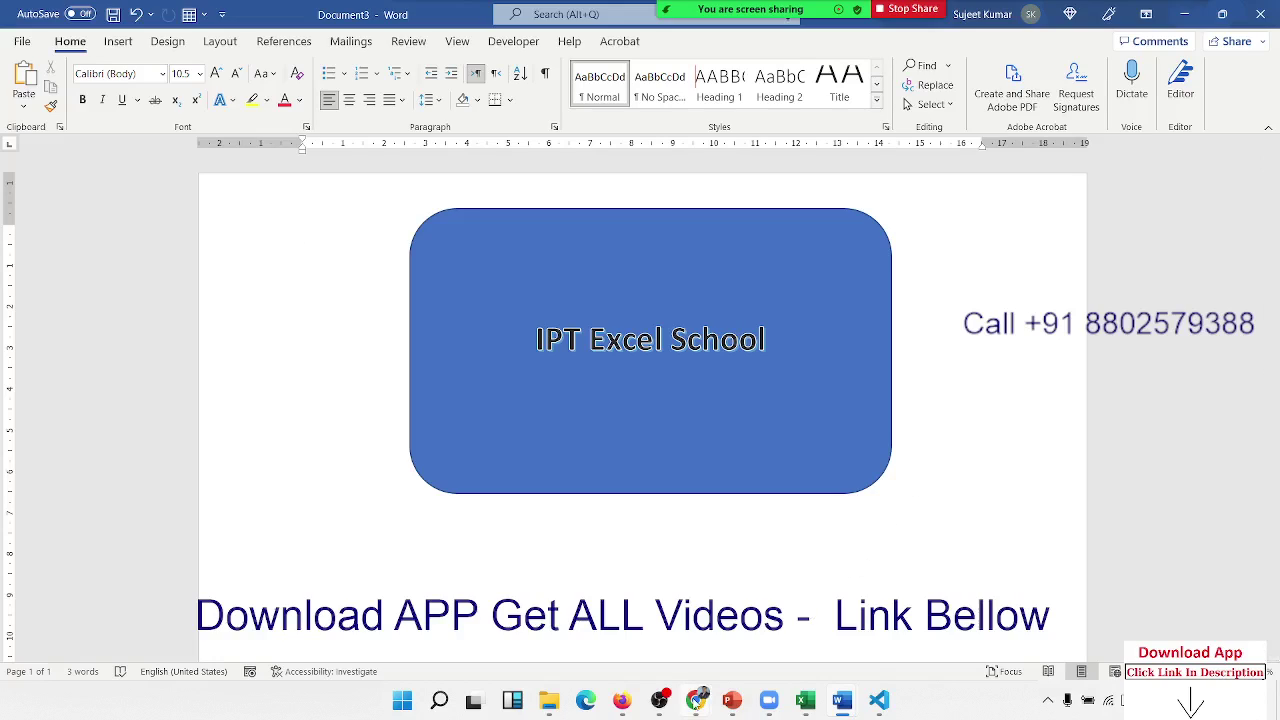
mouse_move(695, 700)
click(541, 568)
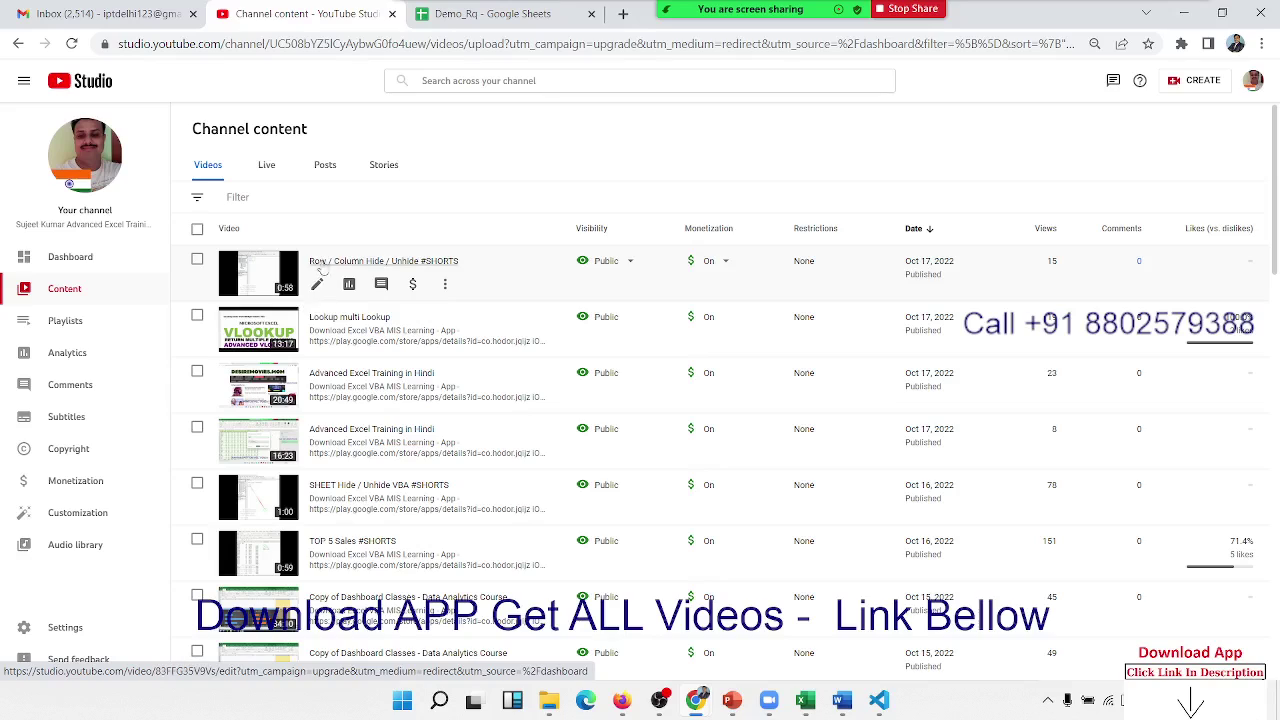
click(1199, 13)
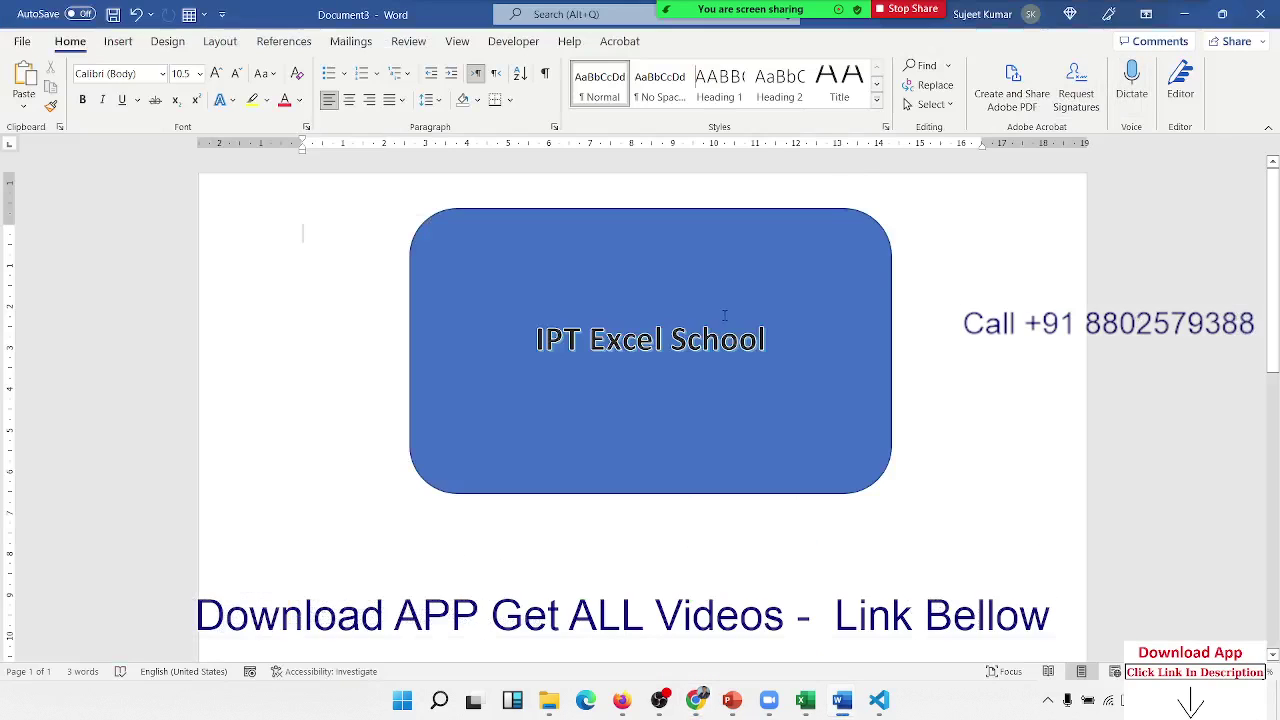
- Select the shape's text and try linking it to another text box, dismissing warnings
triple_click(702, 339)
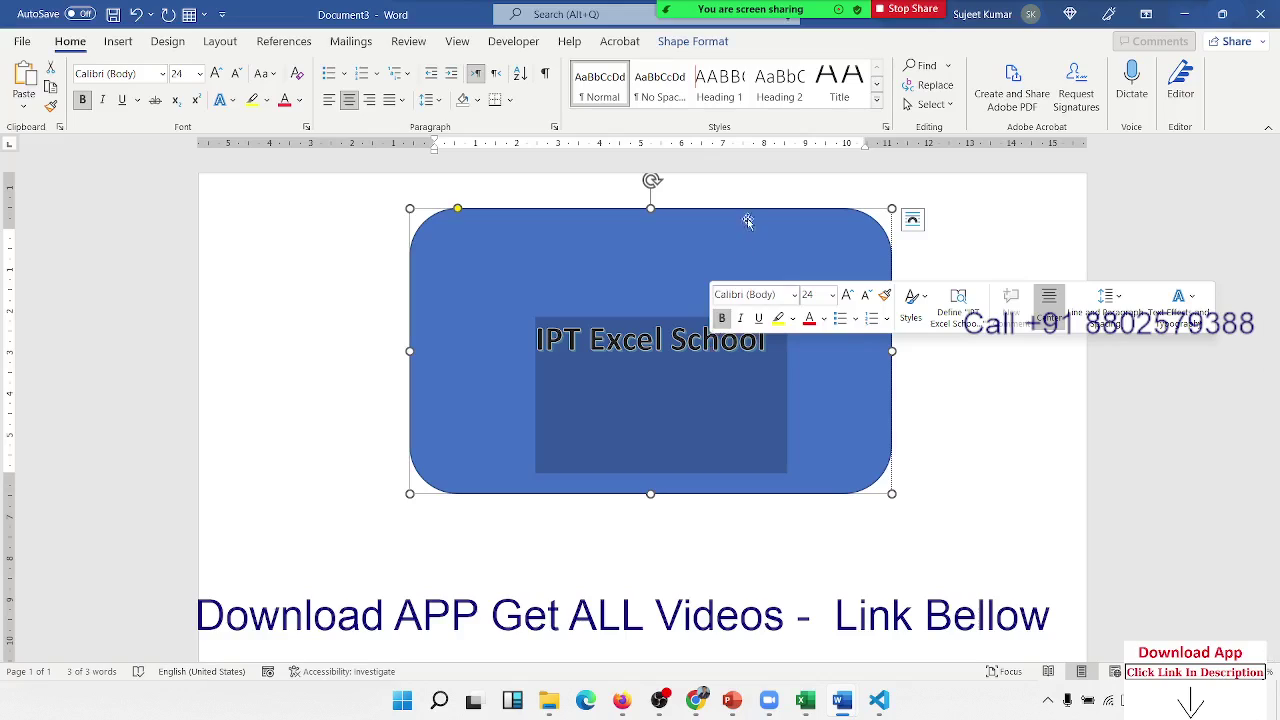
click(692, 42)
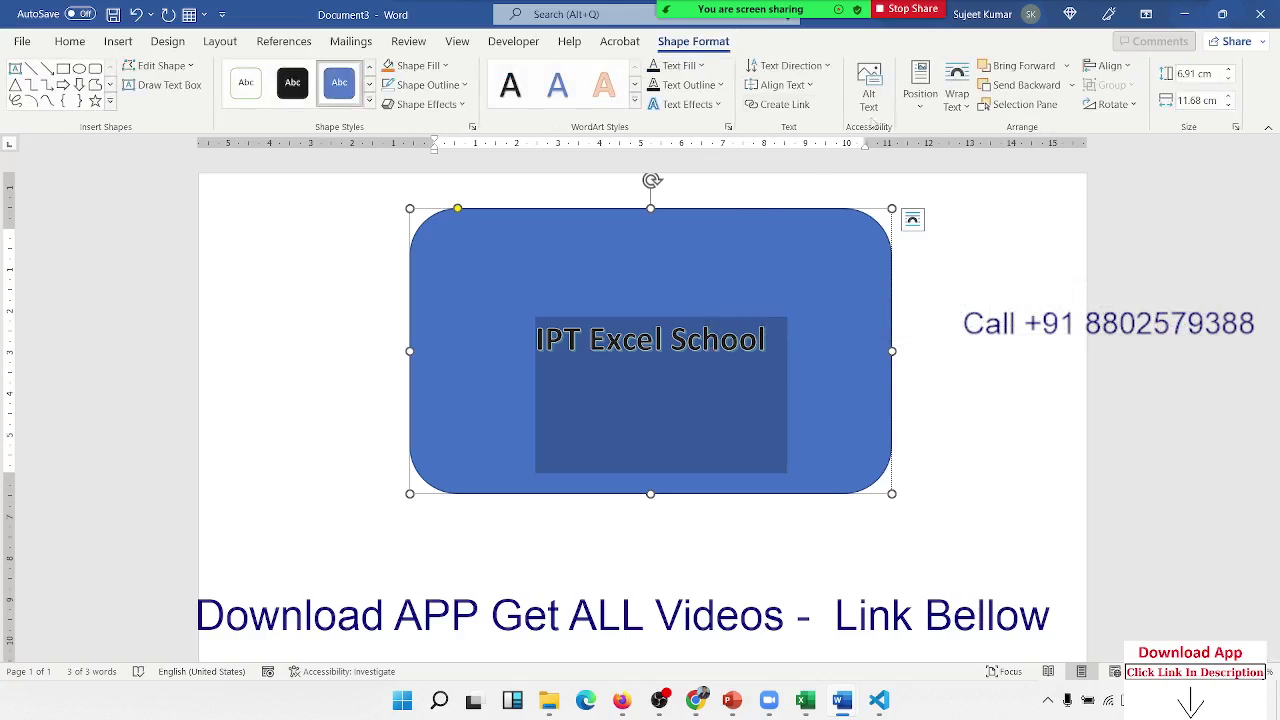
click(780, 104)
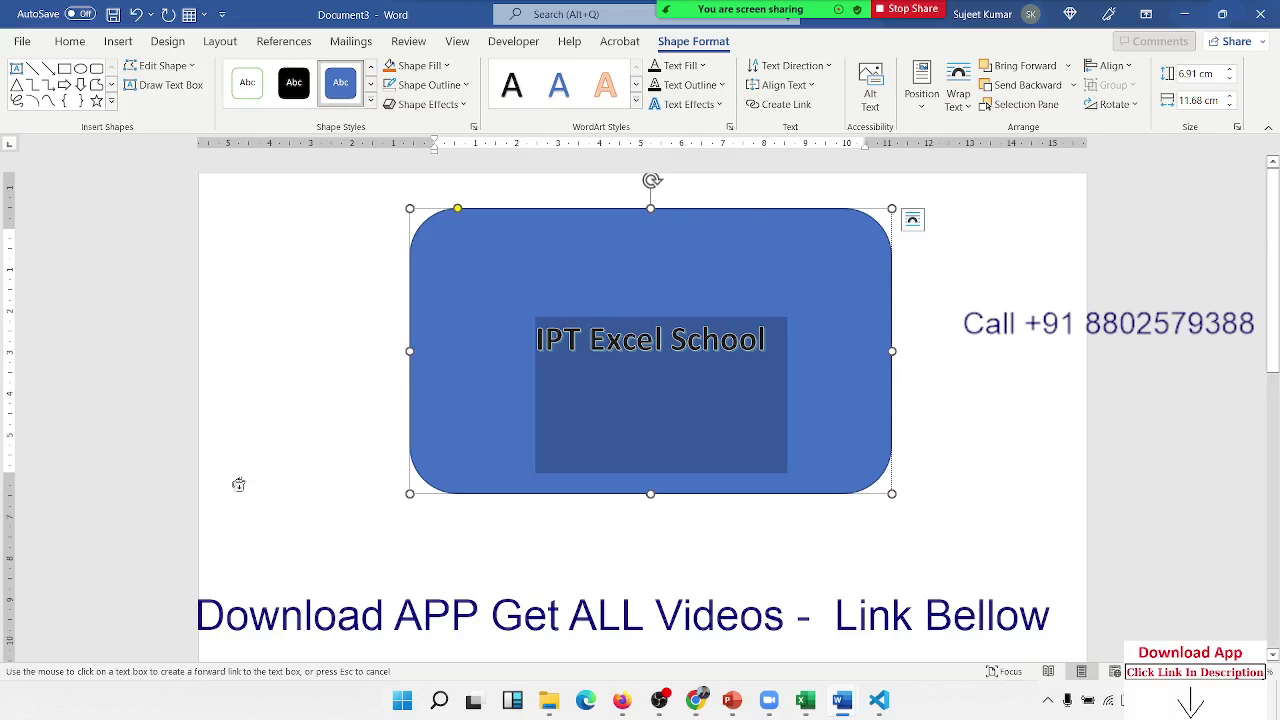
click(229, 562)
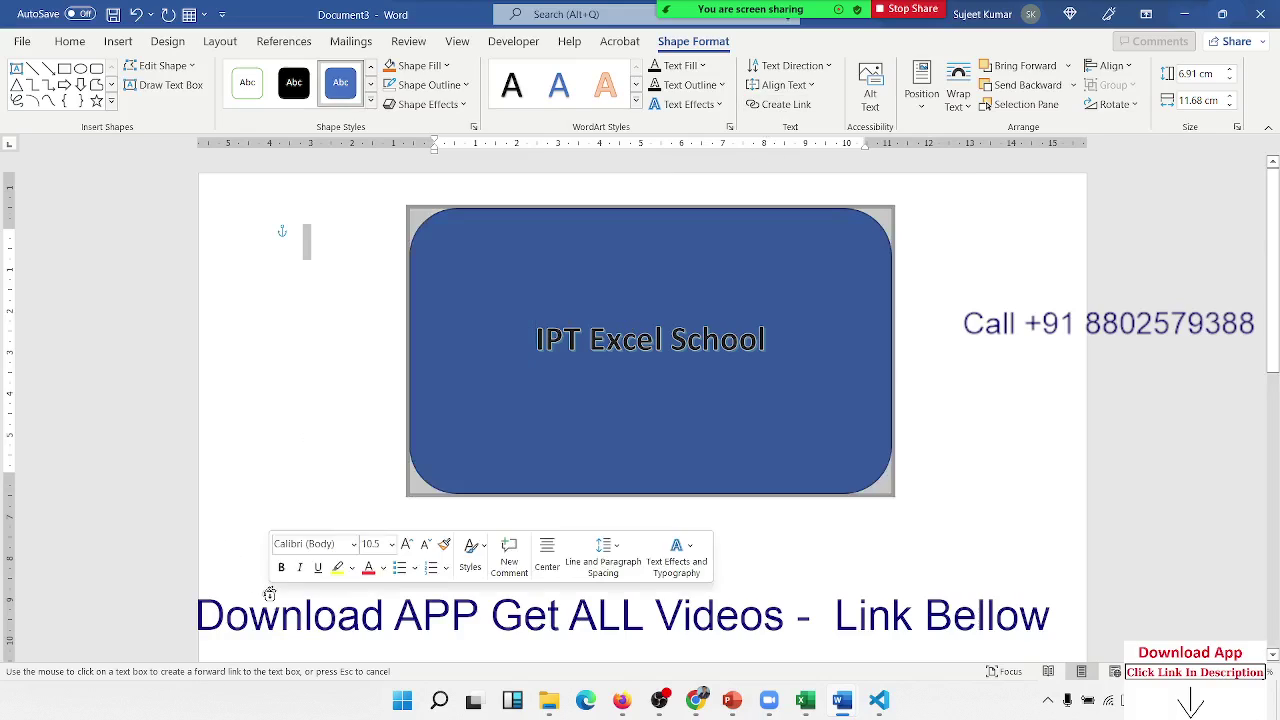
click(768, 591)
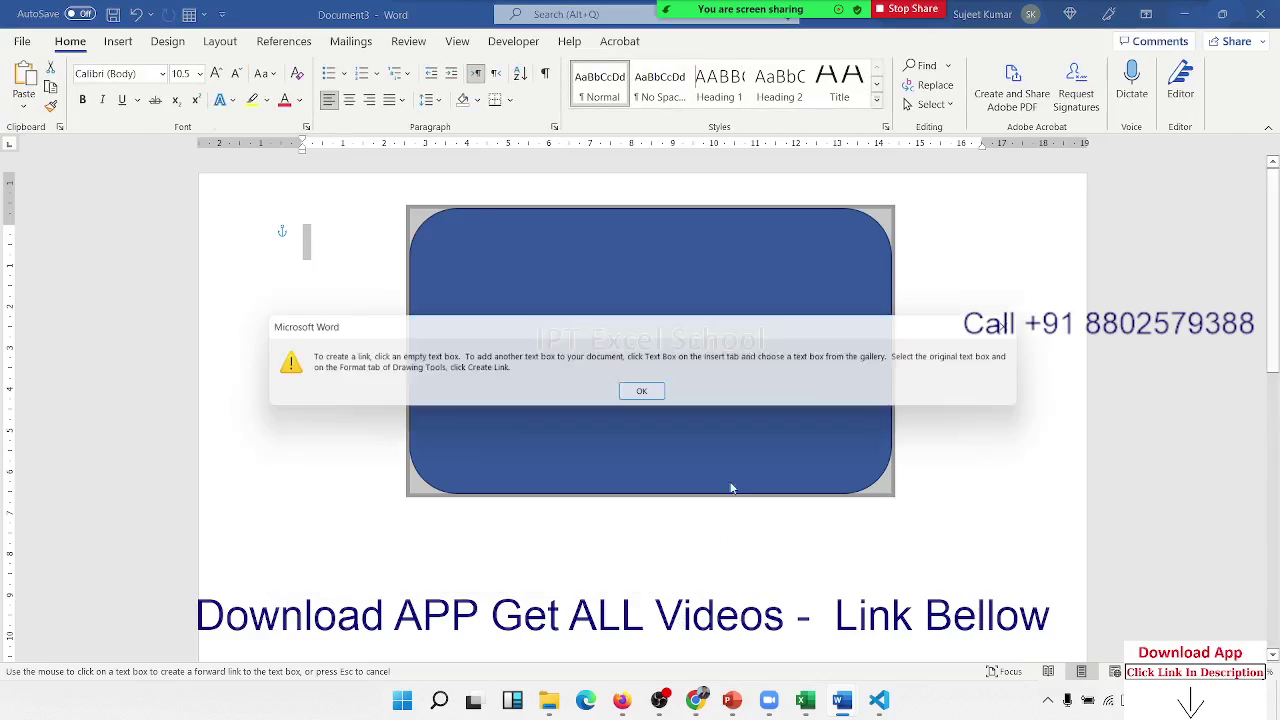
click(646, 391)
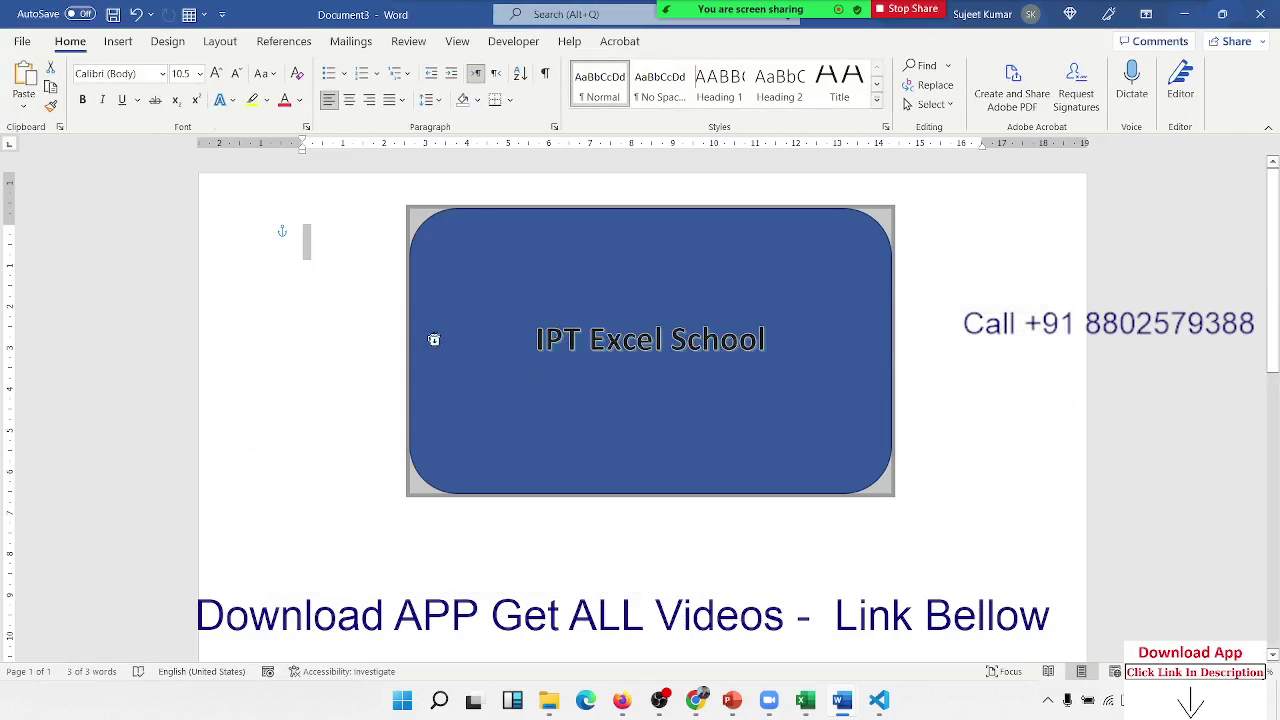
click(317, 297)
click(644, 393)
- Retry the text-box link on other targets, dismiss each warning, and show the Insert tab
click(854, 397)
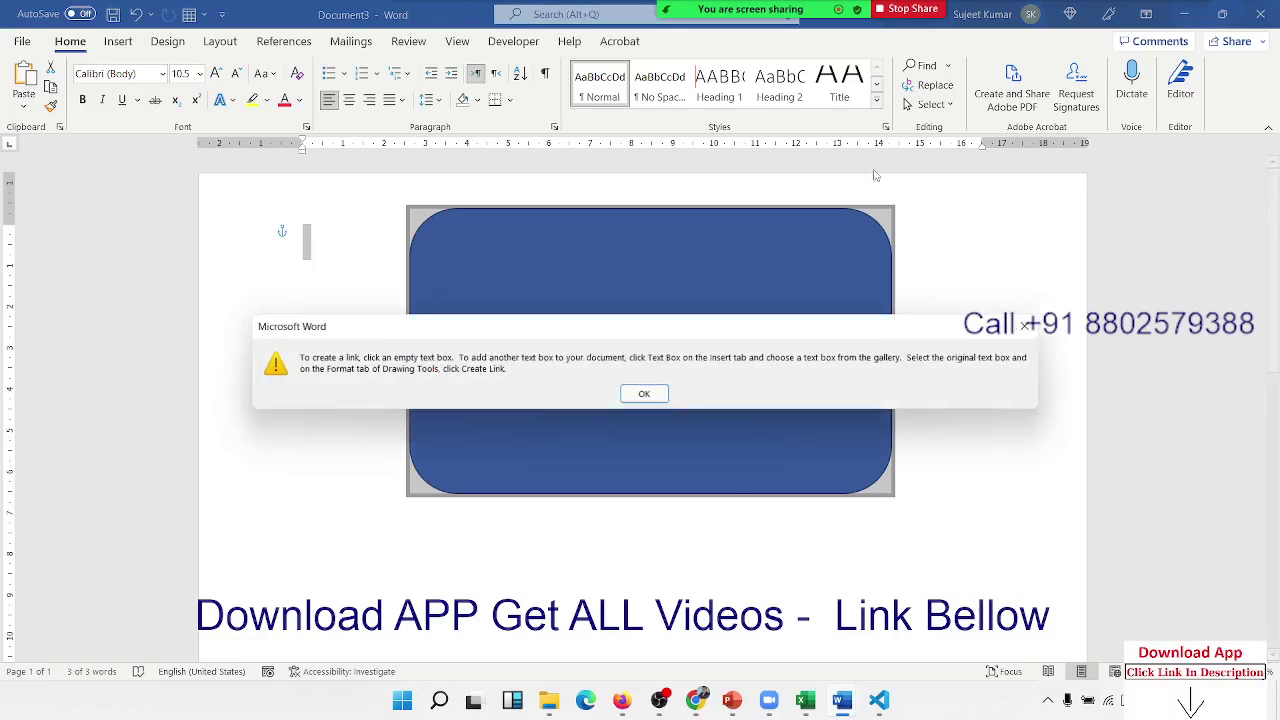
click(644, 393)
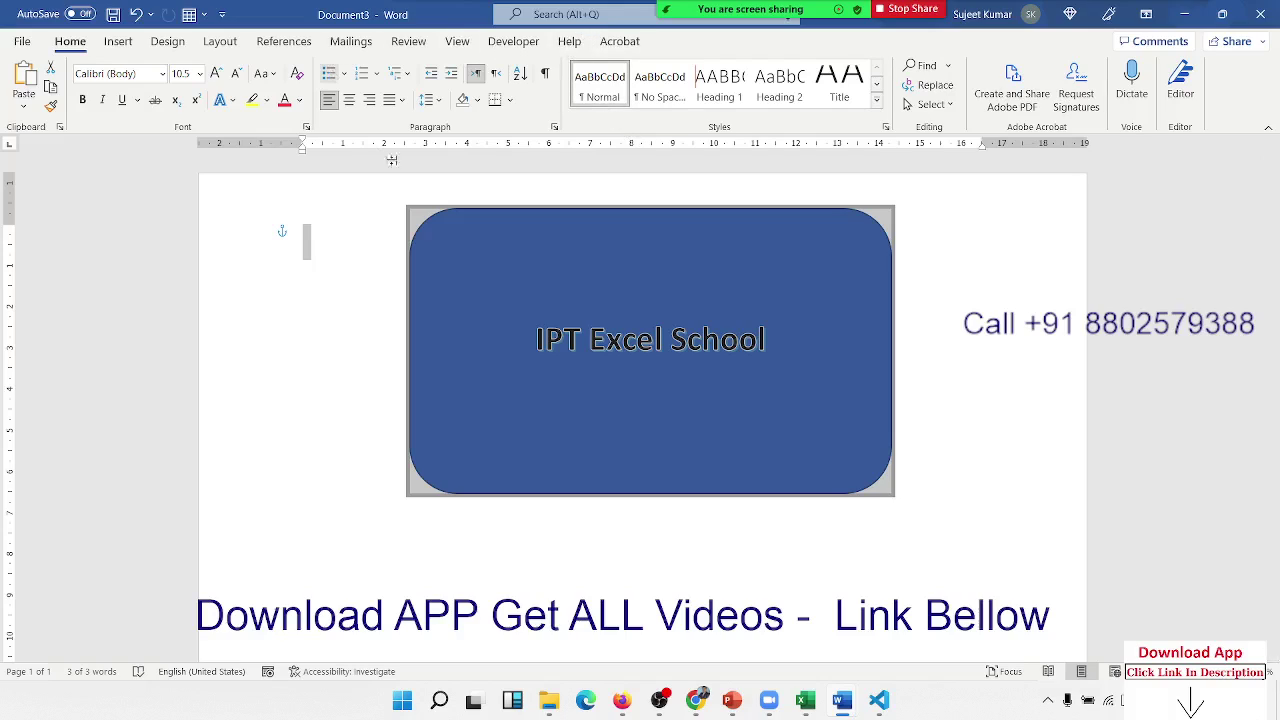
click(442, 211)
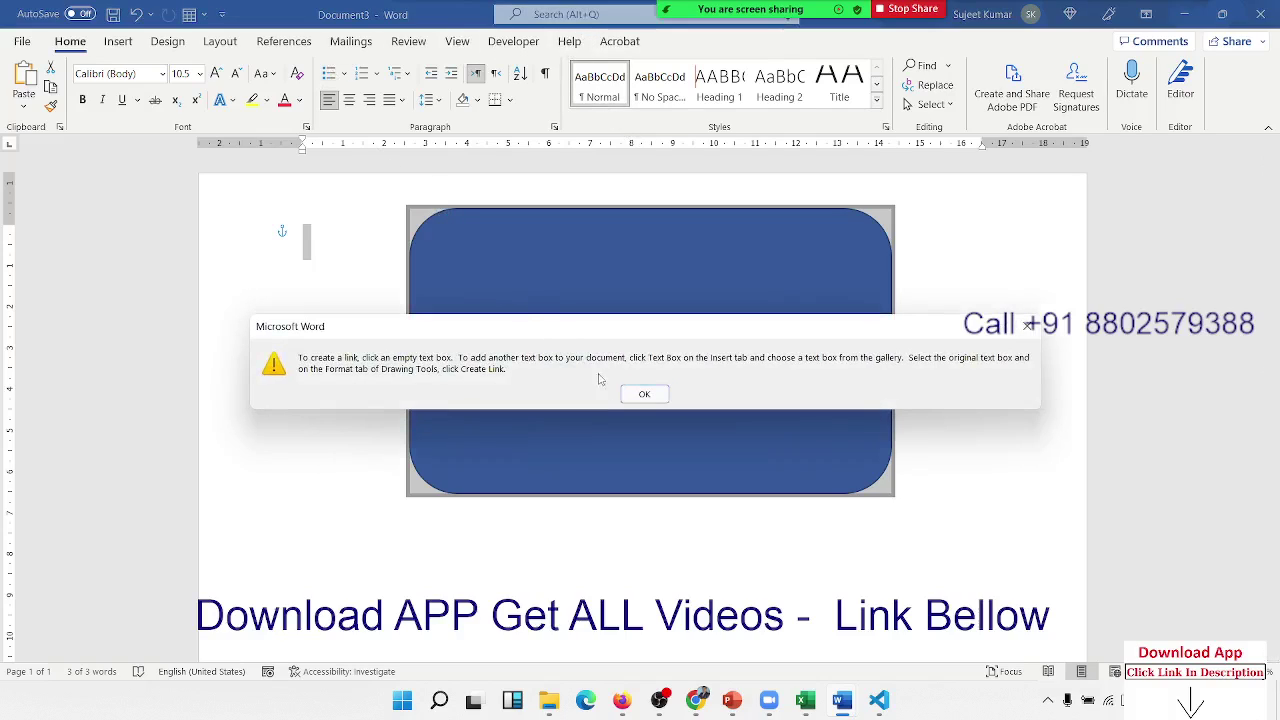
click(641, 396)
scroll(485, 620, down, 8)
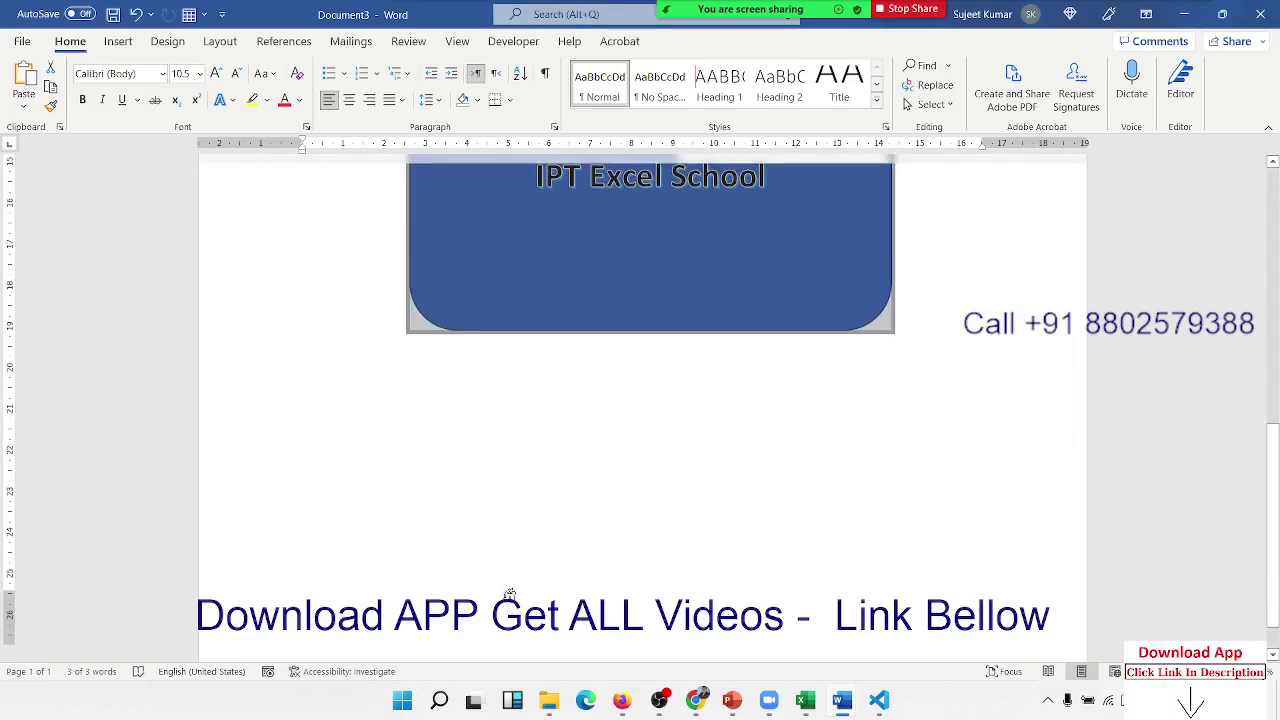
click(338, 622)
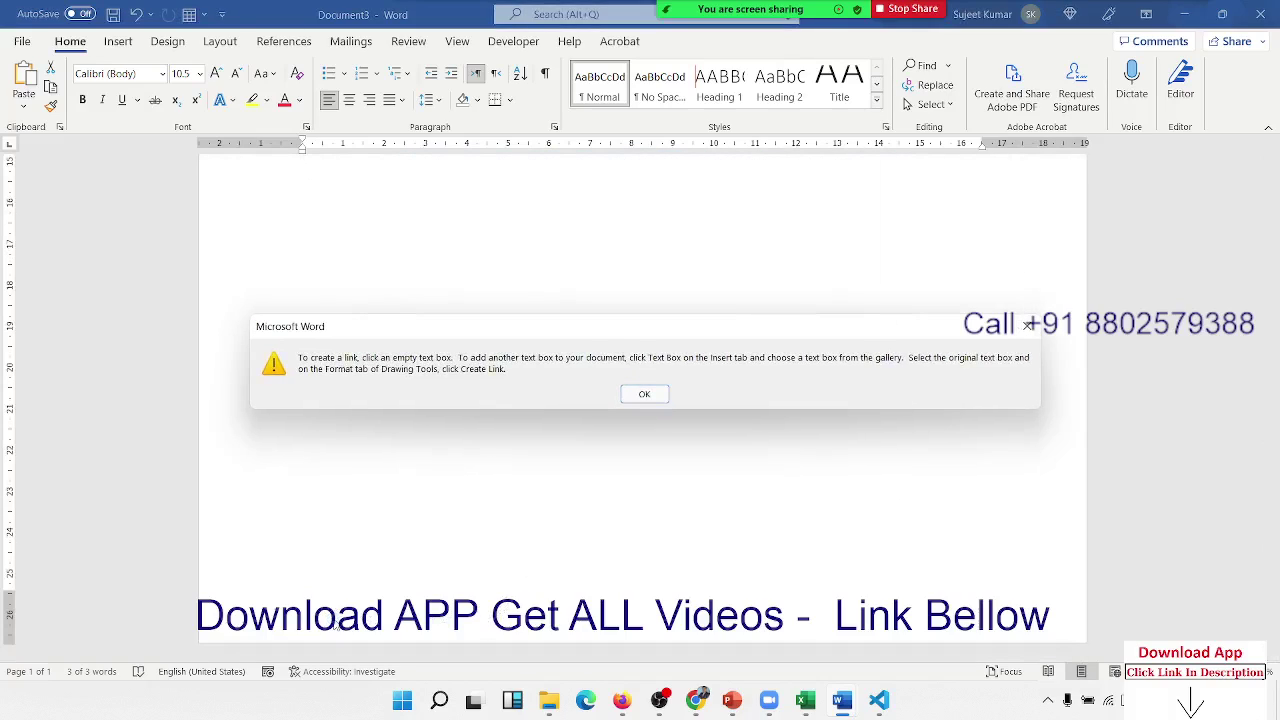
click(645, 394)
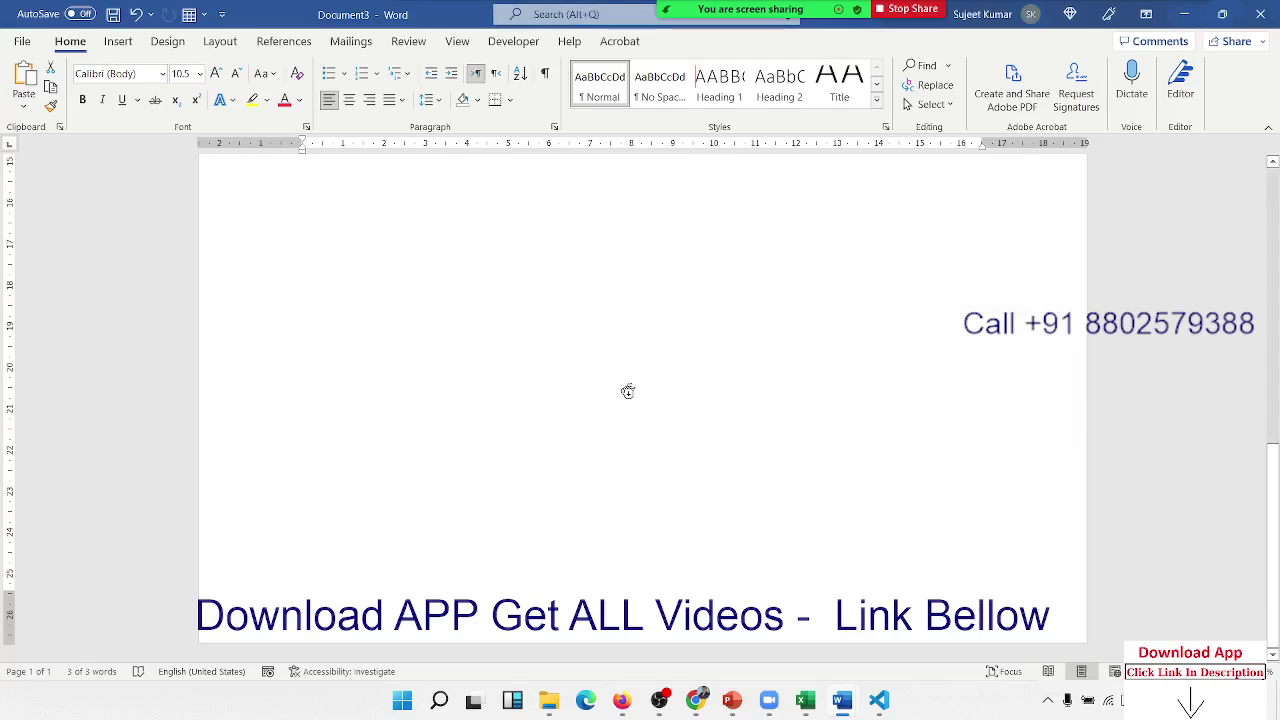
scroll(610, 435, up, 5)
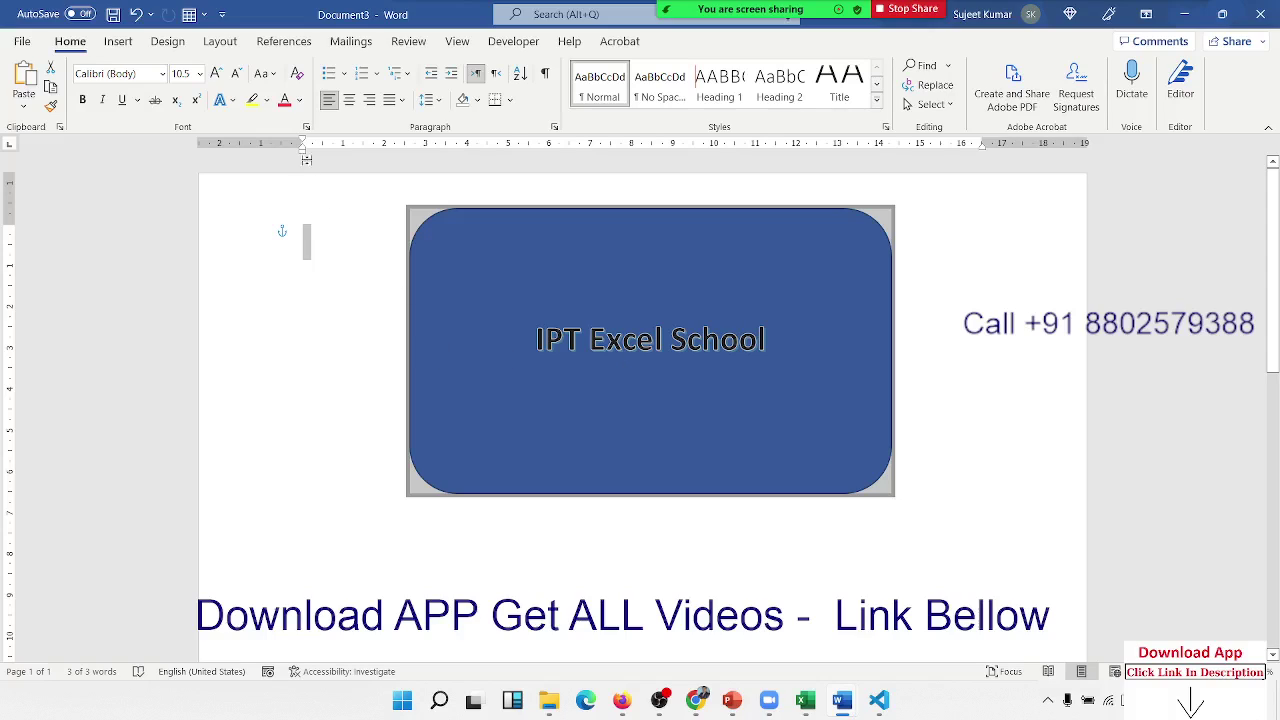
click(118, 41)
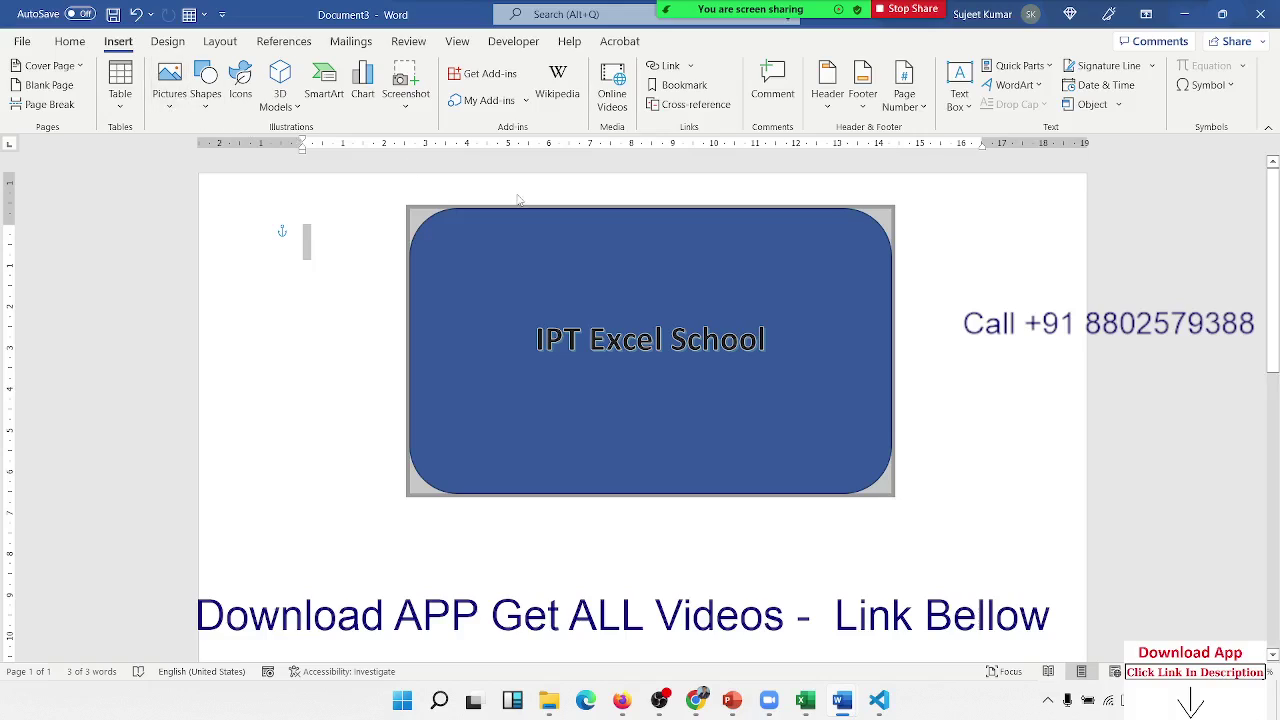
- Close the Shapes gallery unused and select the blue rounded box
click(205, 82)
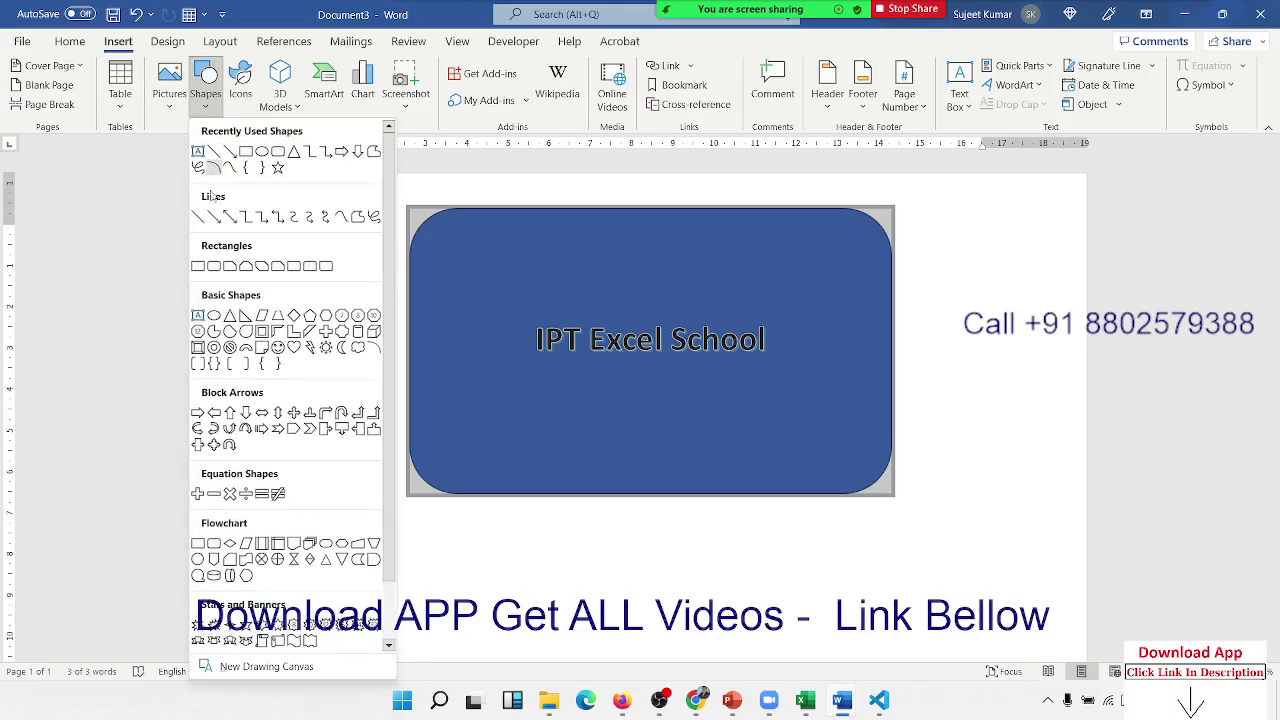
click(430, 230)
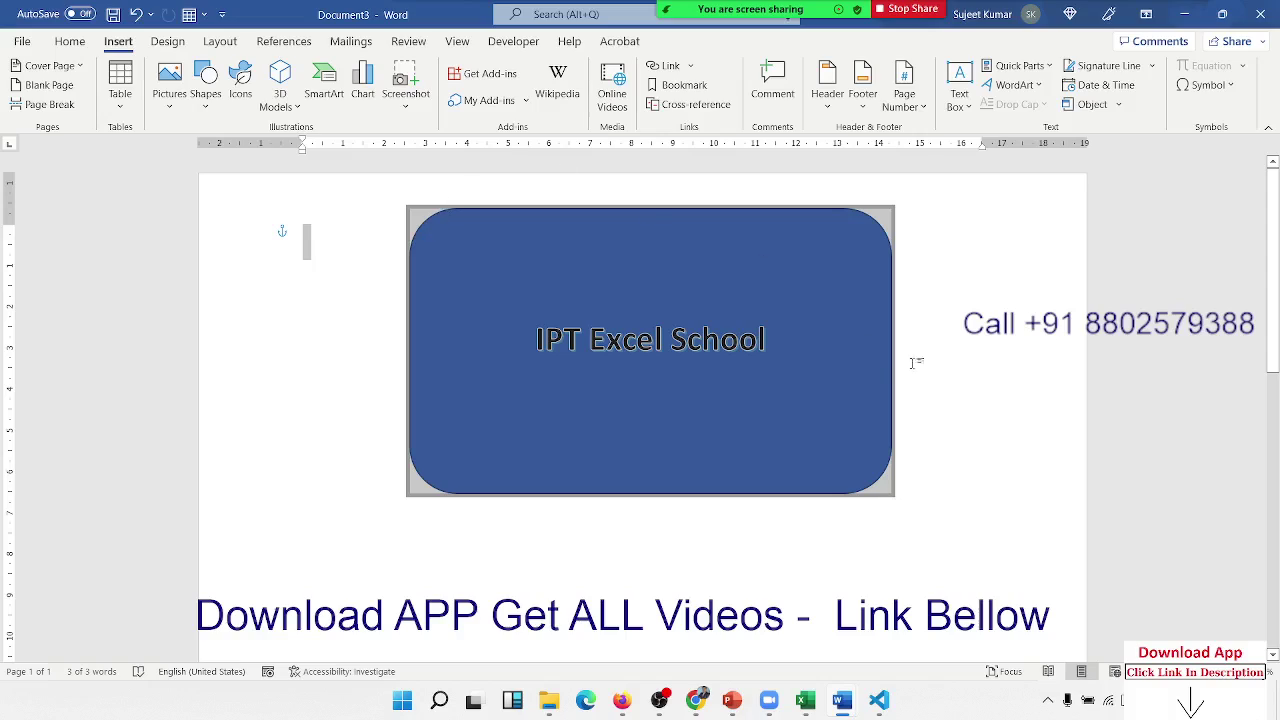
click(982, 348)
click(886, 304)
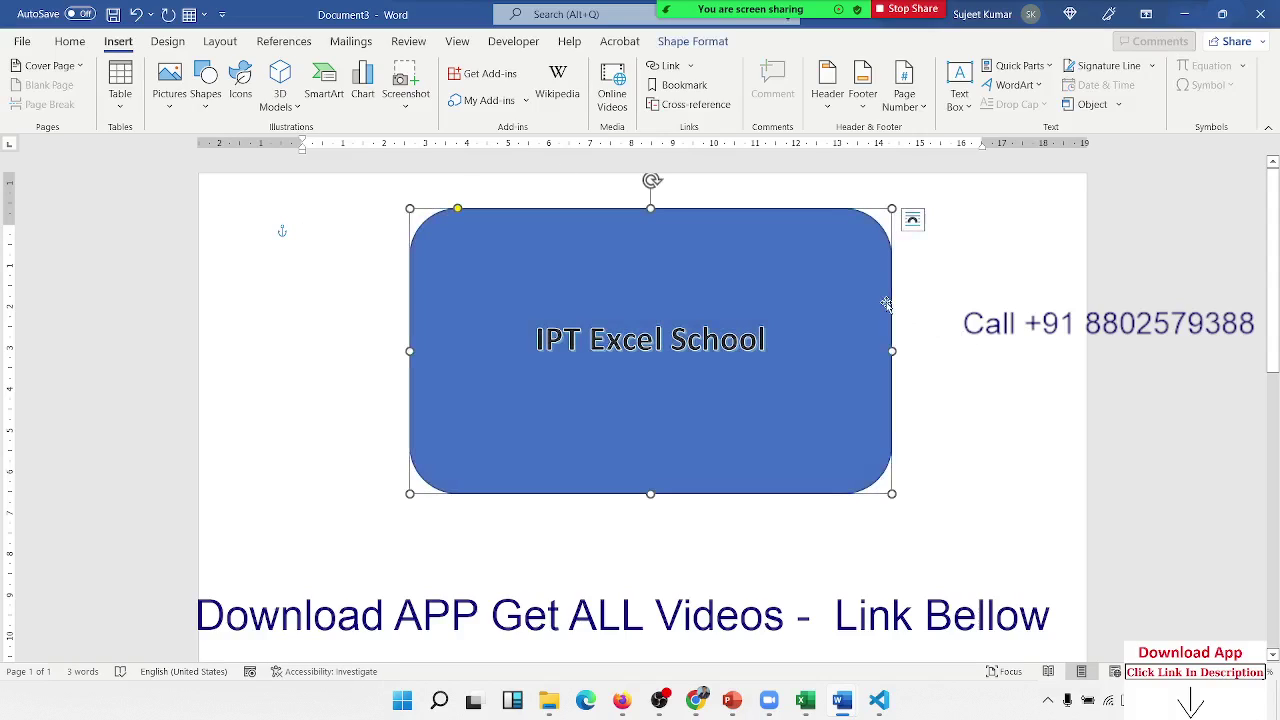
click(652, 42)
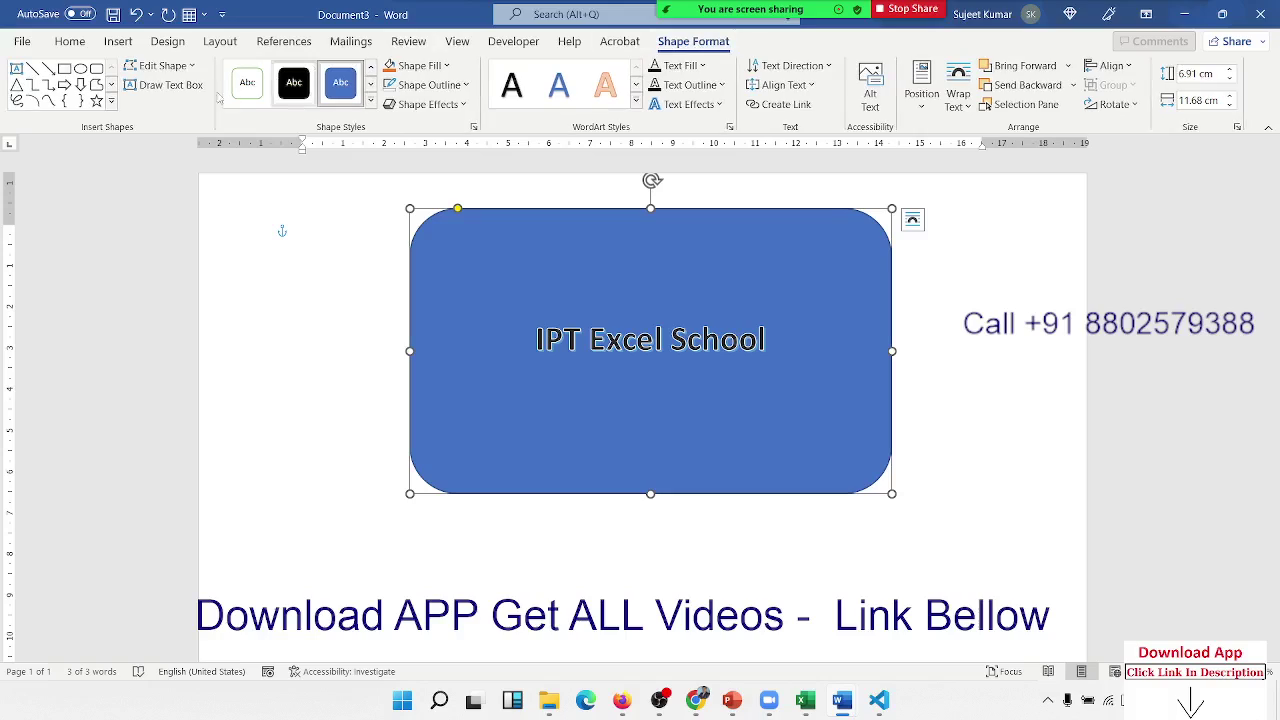
- With Edit Points, drag the top-right and bottom-right corners outward into flared points
click(148, 72)
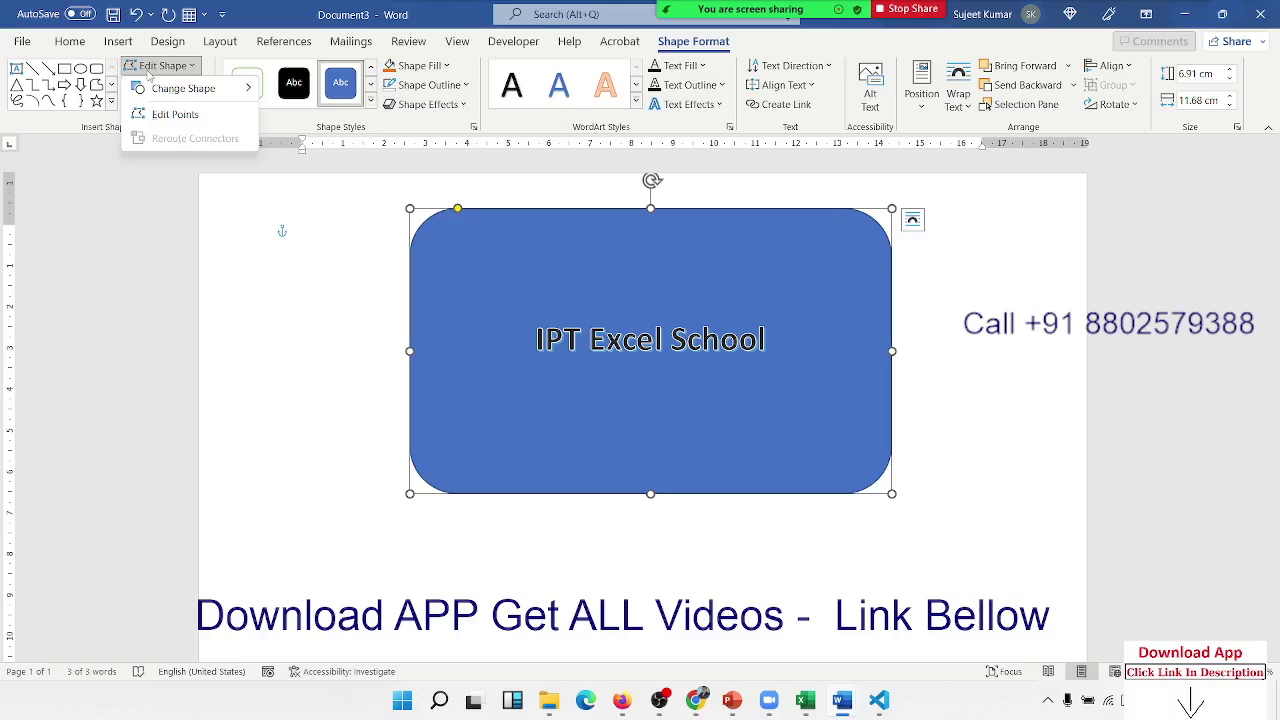
click(151, 116)
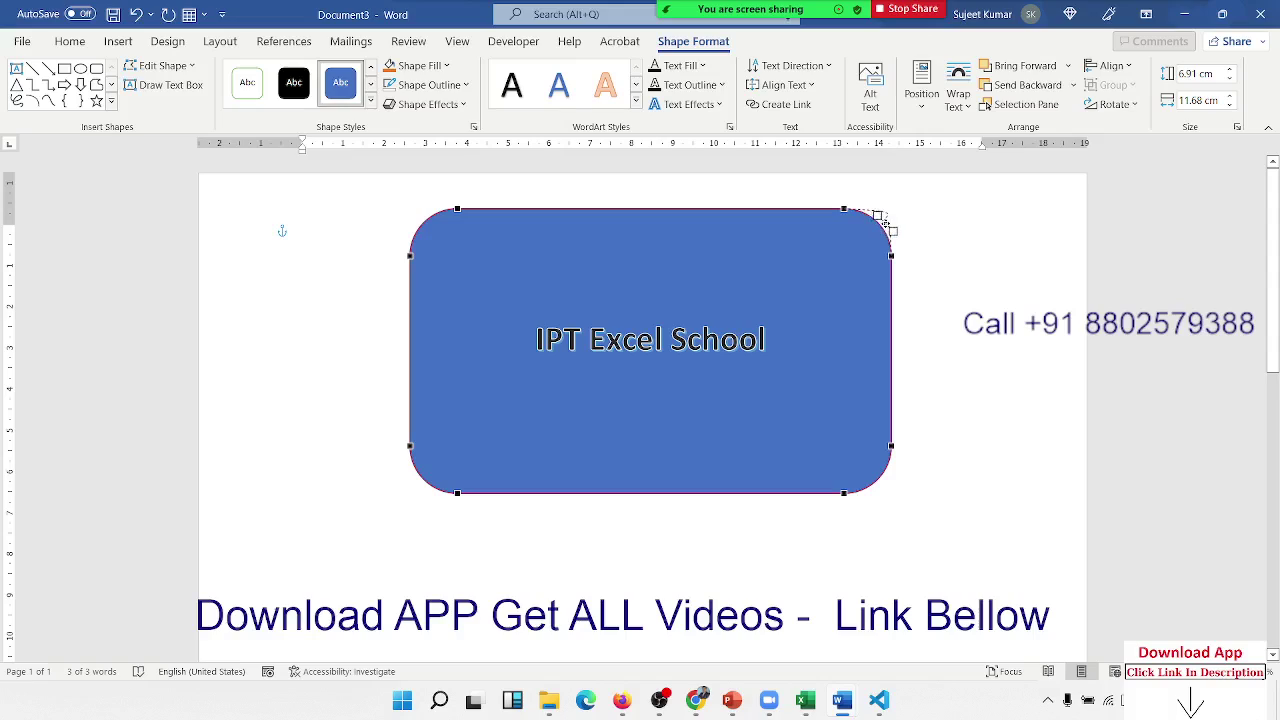
drag(879, 227, 907, 210)
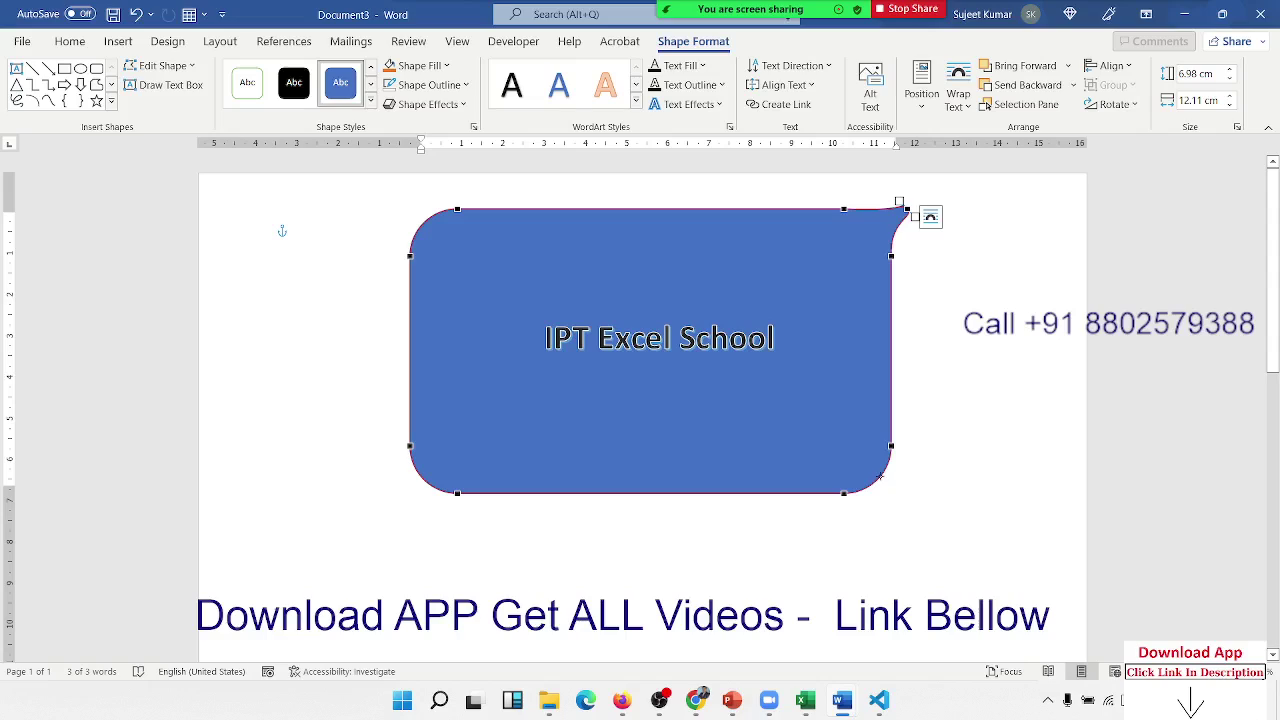
drag(884, 477, 916, 505)
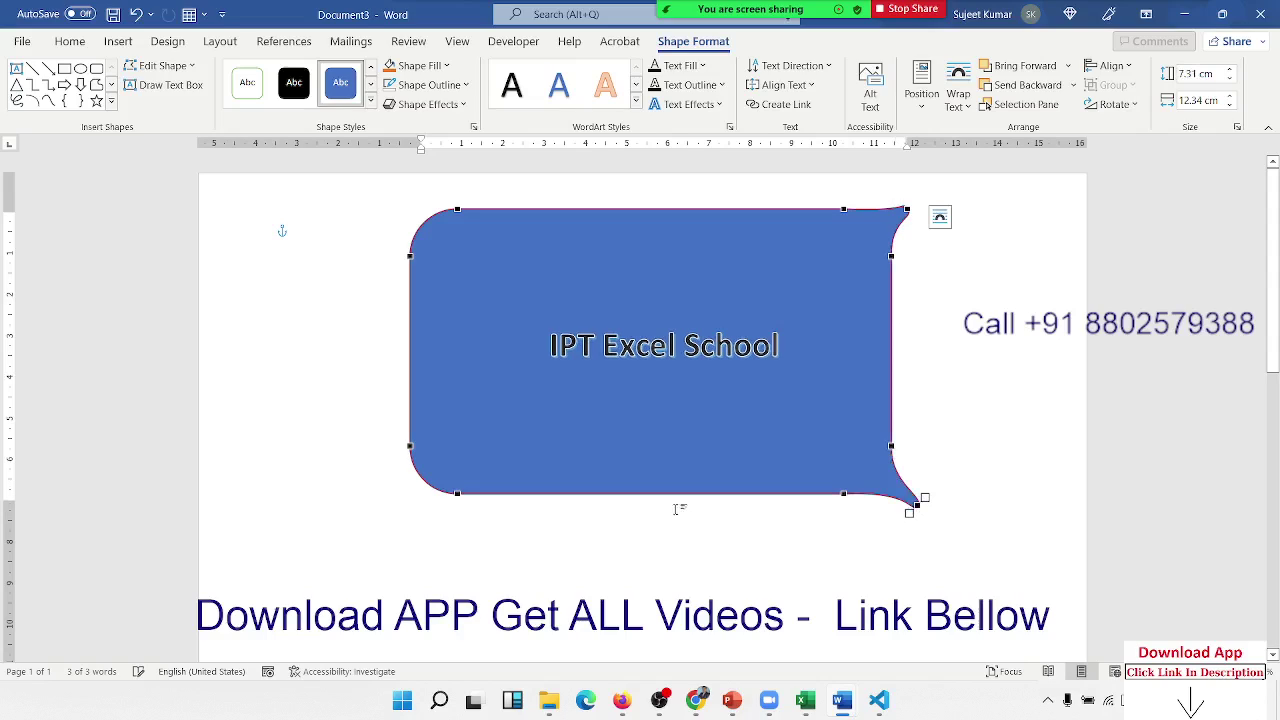
- Click off the reshaped callout to finish editing its points
click(633, 533)
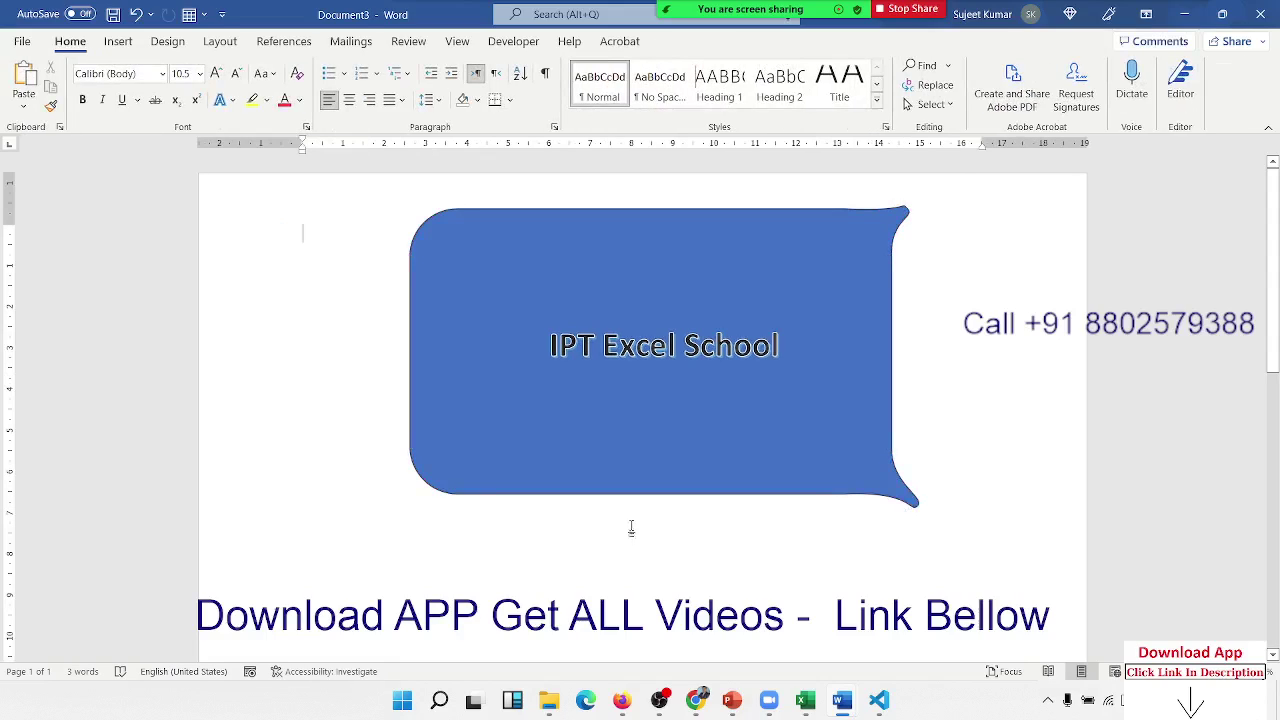
click(632, 485)
click(300, 229)
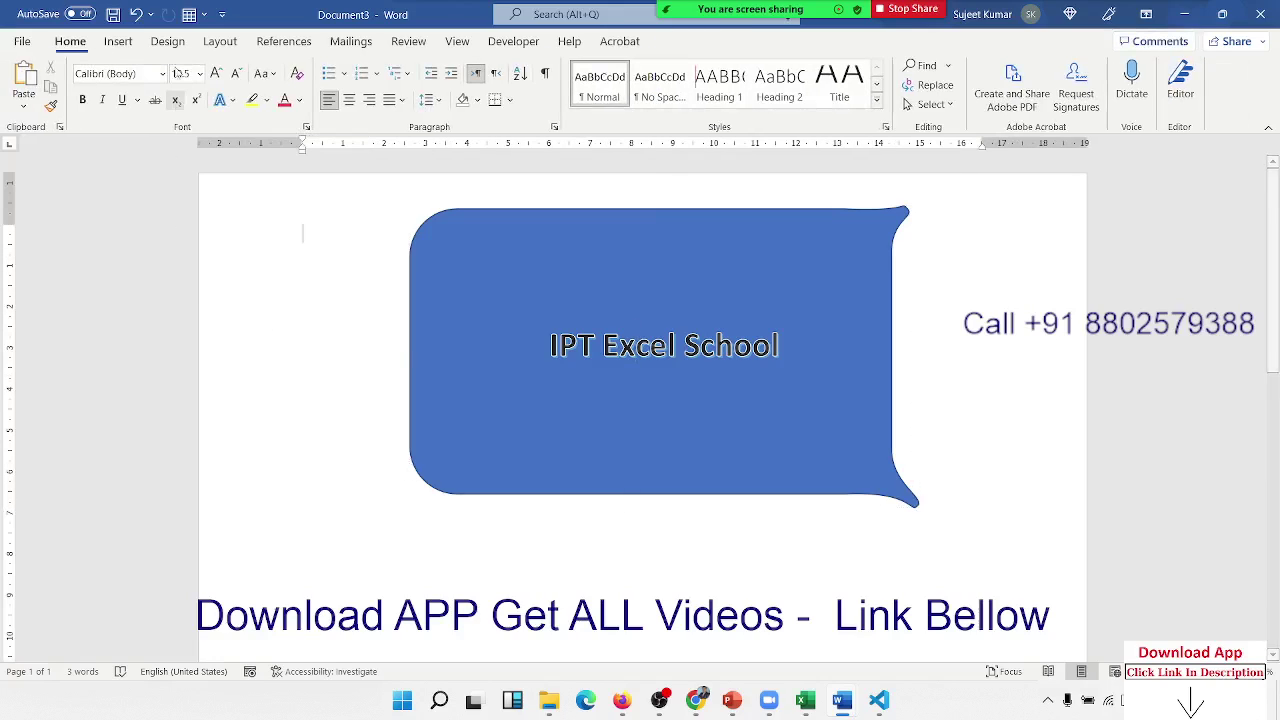
- Preview the stock icon library under Insert > Icons and close it
click(118, 42)
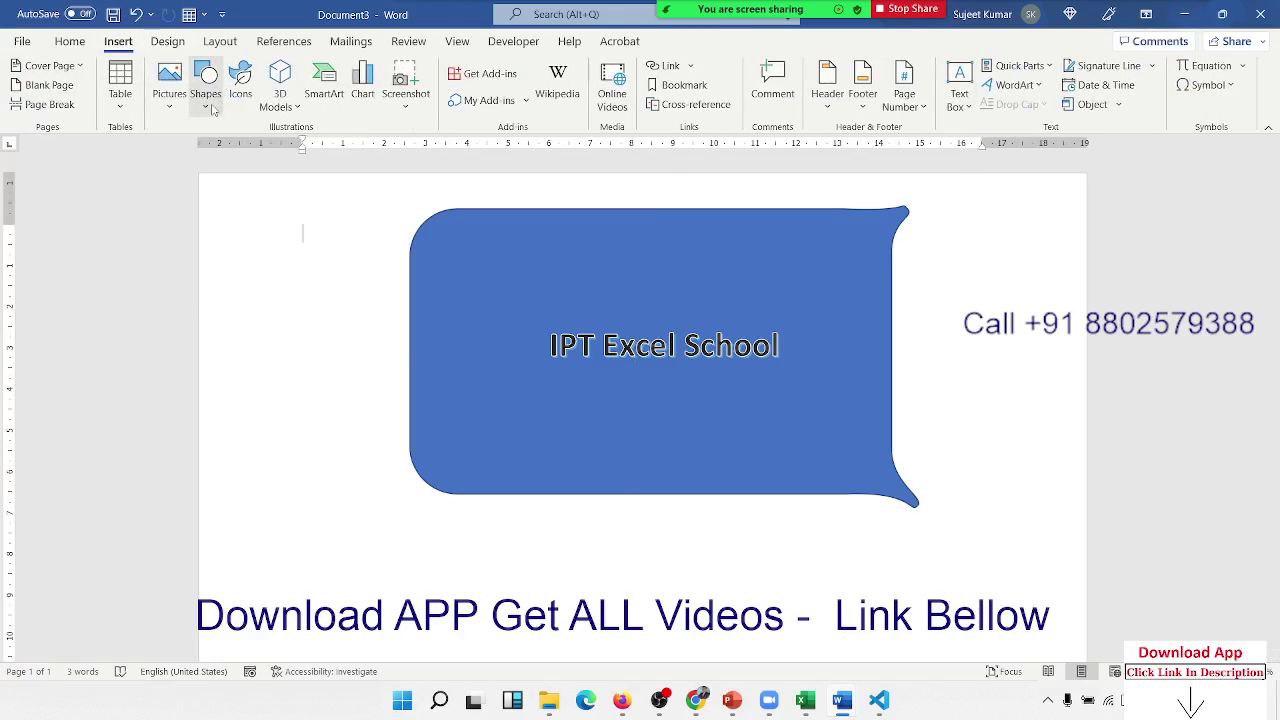
click(240, 85)
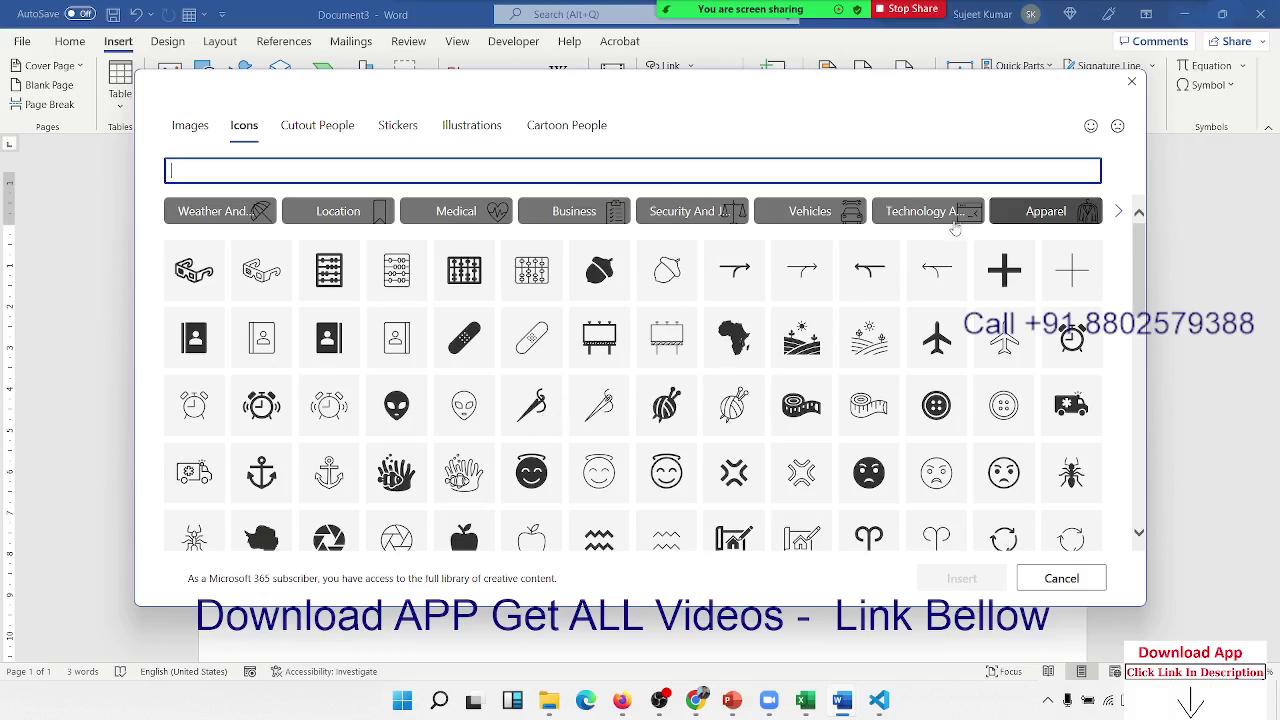
click(1131, 84)
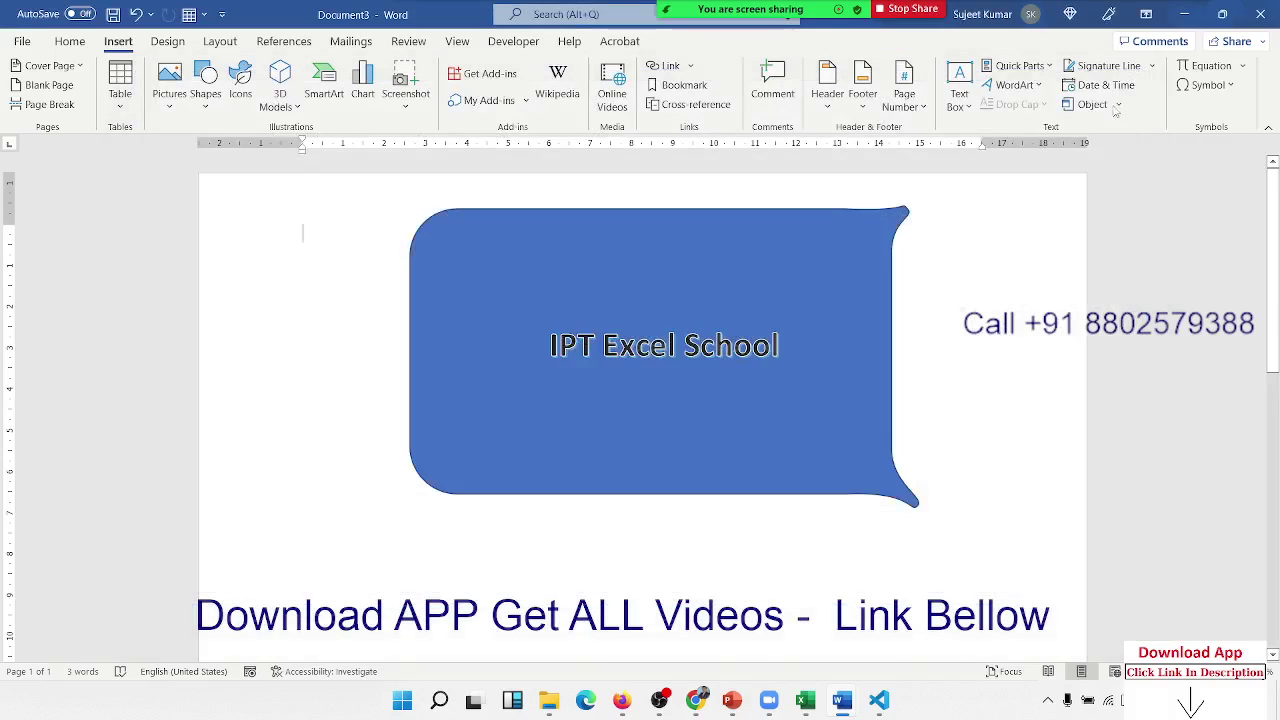
click(241, 108)
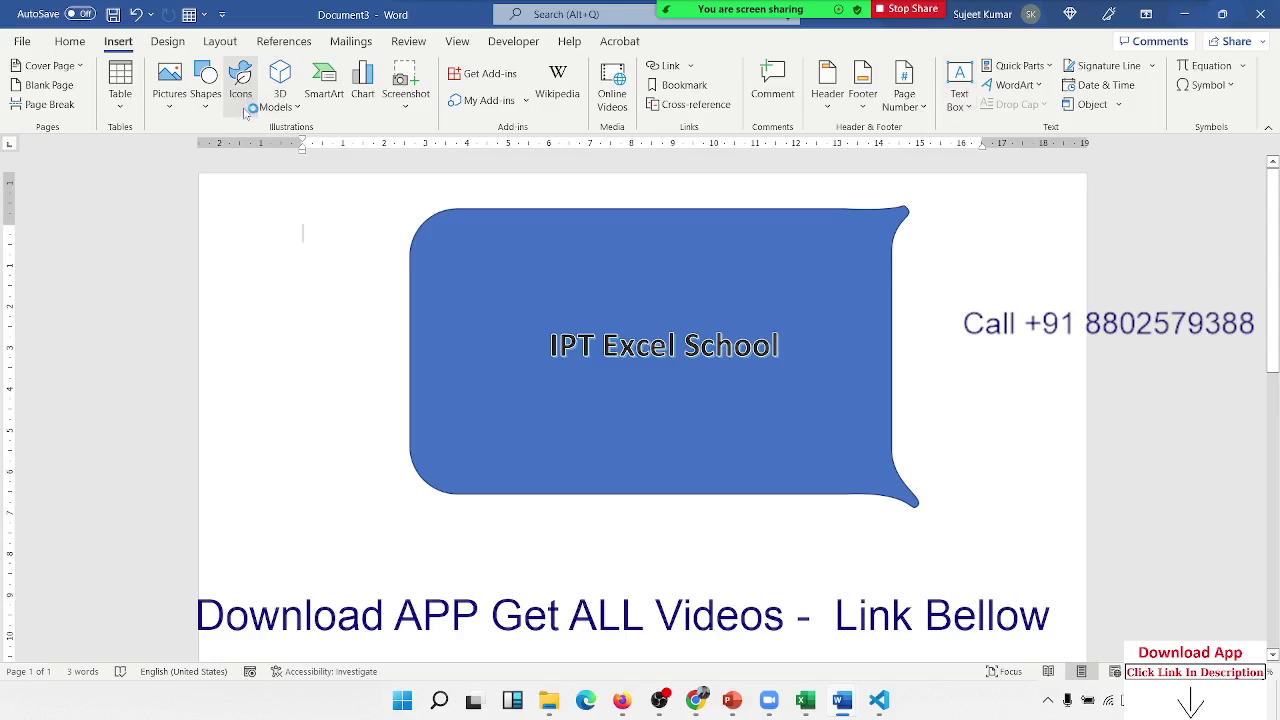
- Insert the sitting dog model from the Animals category of Stock 3D Models
click(289, 108)
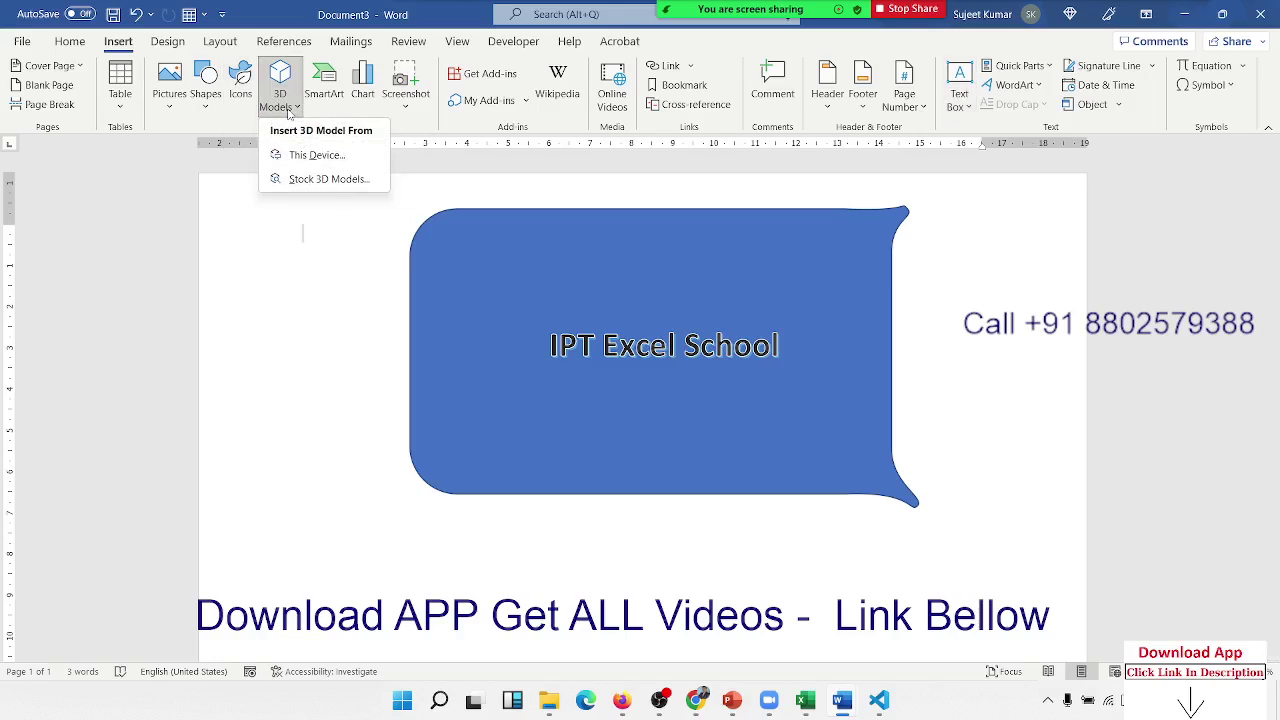
click(288, 179)
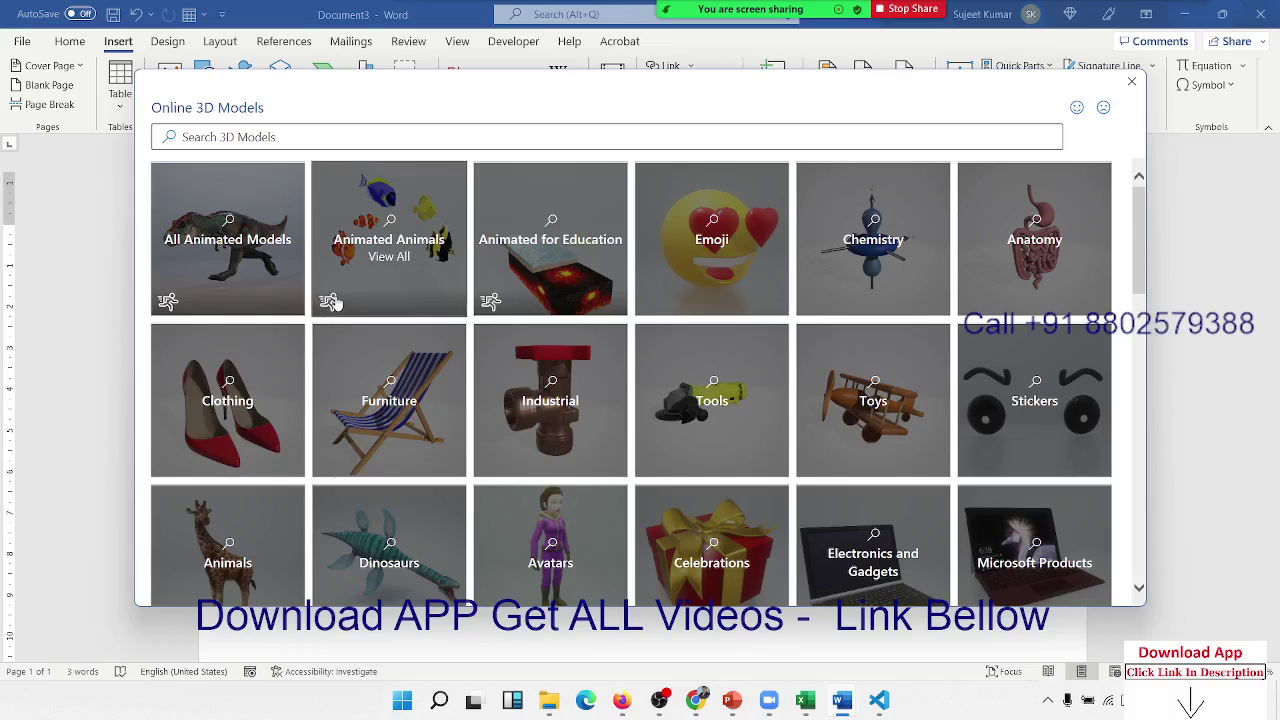
scroll(956, 478, down, 2)
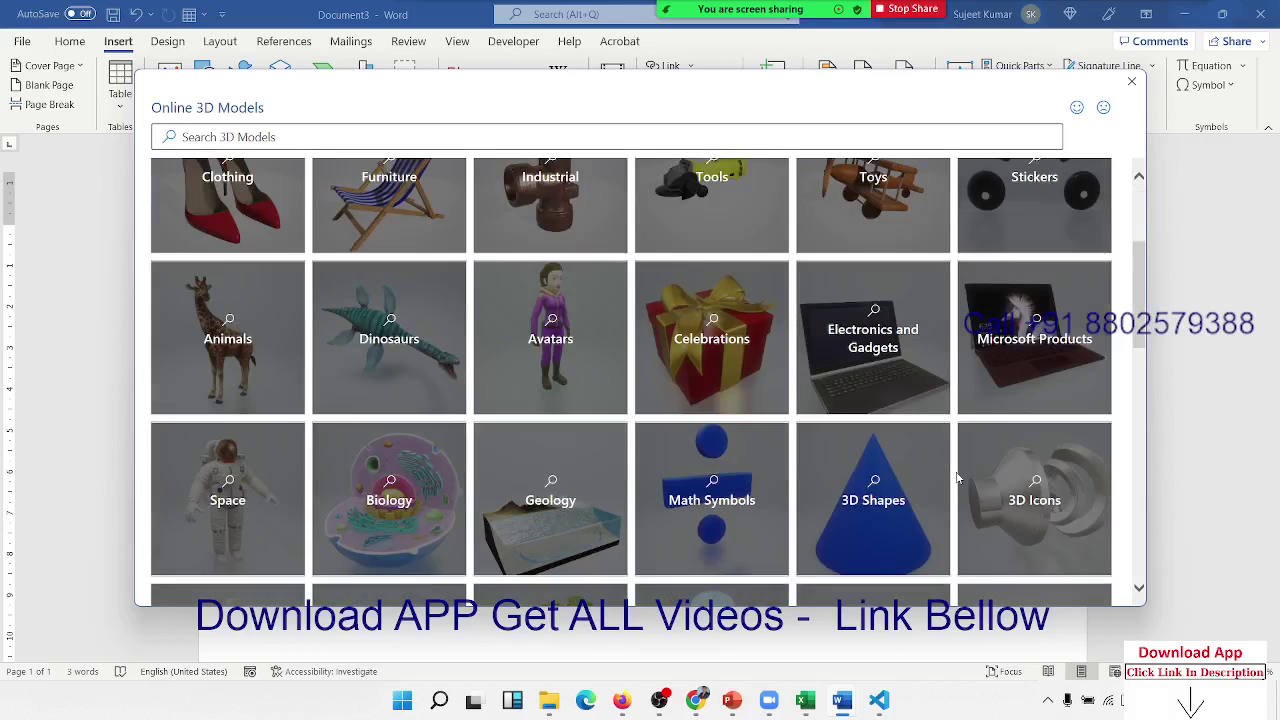
scroll(956, 478, up, 3)
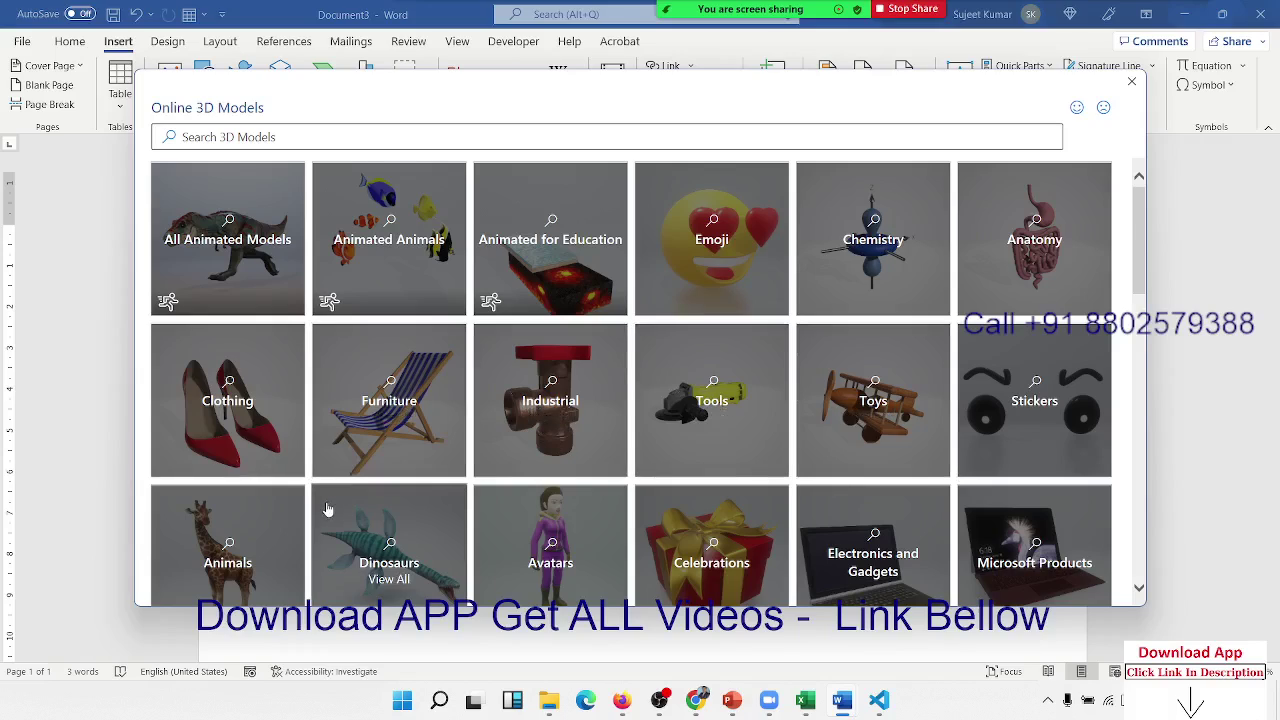
scroll(323, 508, down, 2)
click(245, 372)
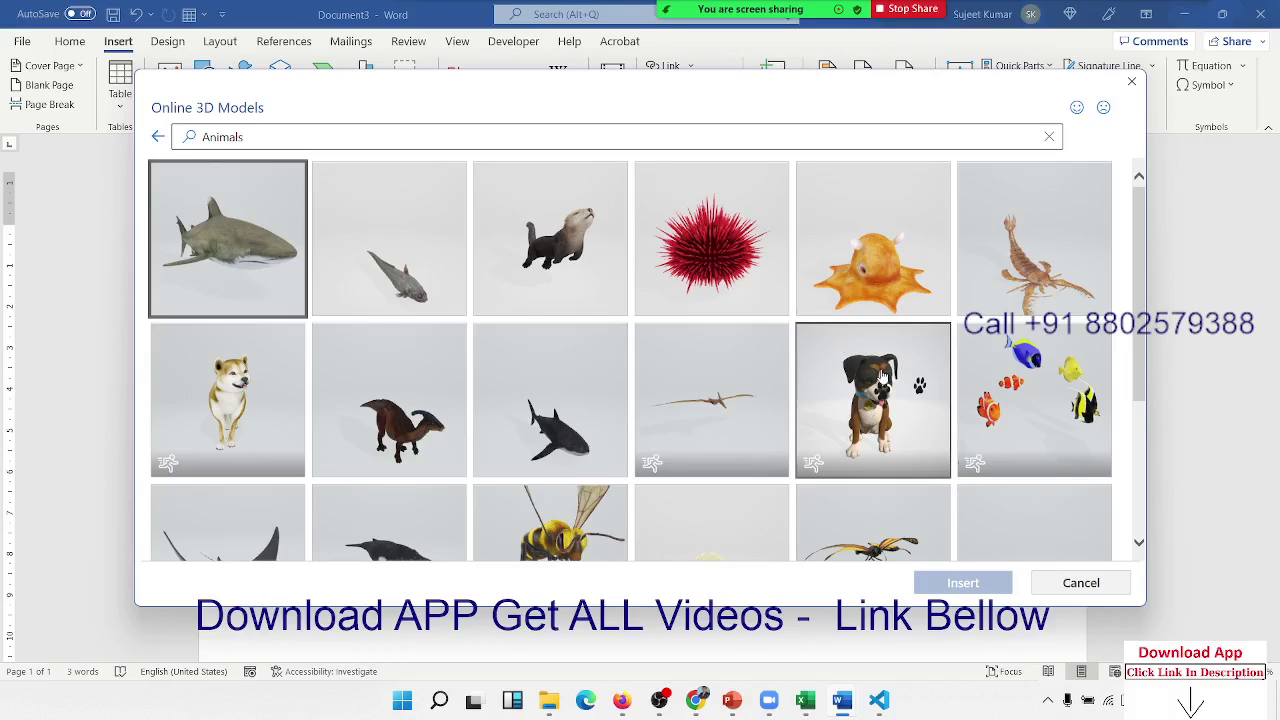
click(882, 377)
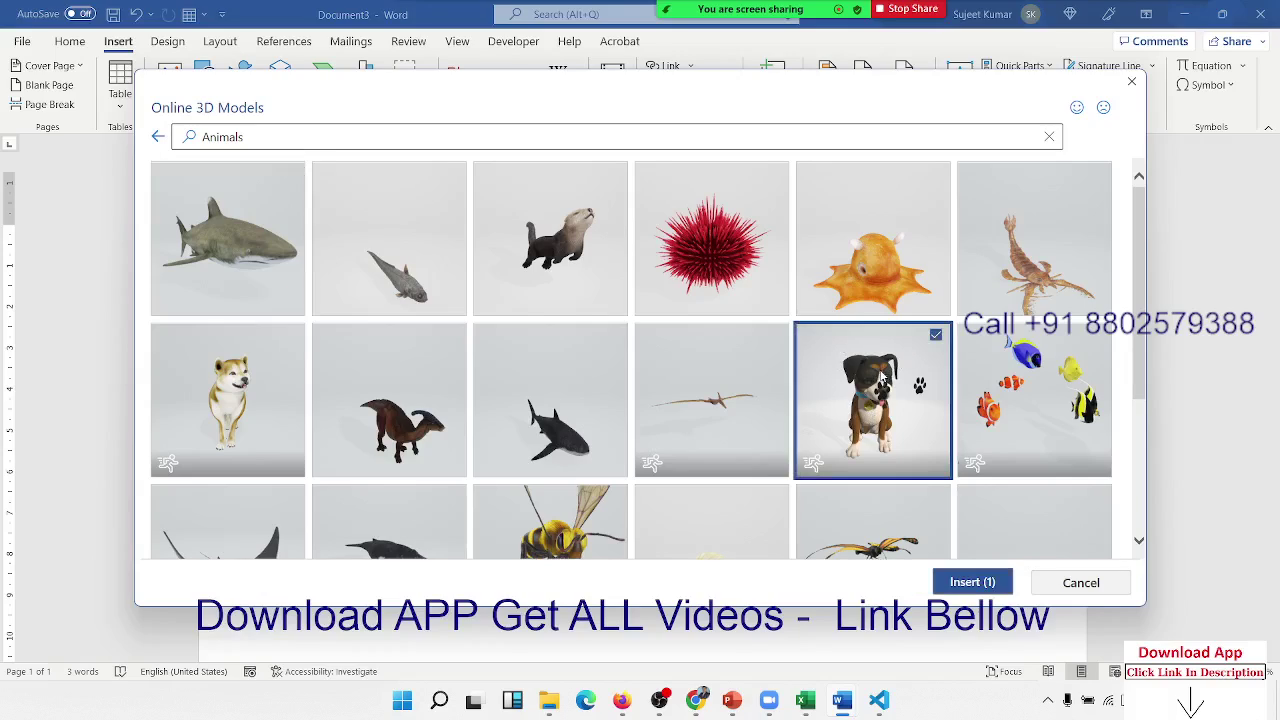
click(968, 583)
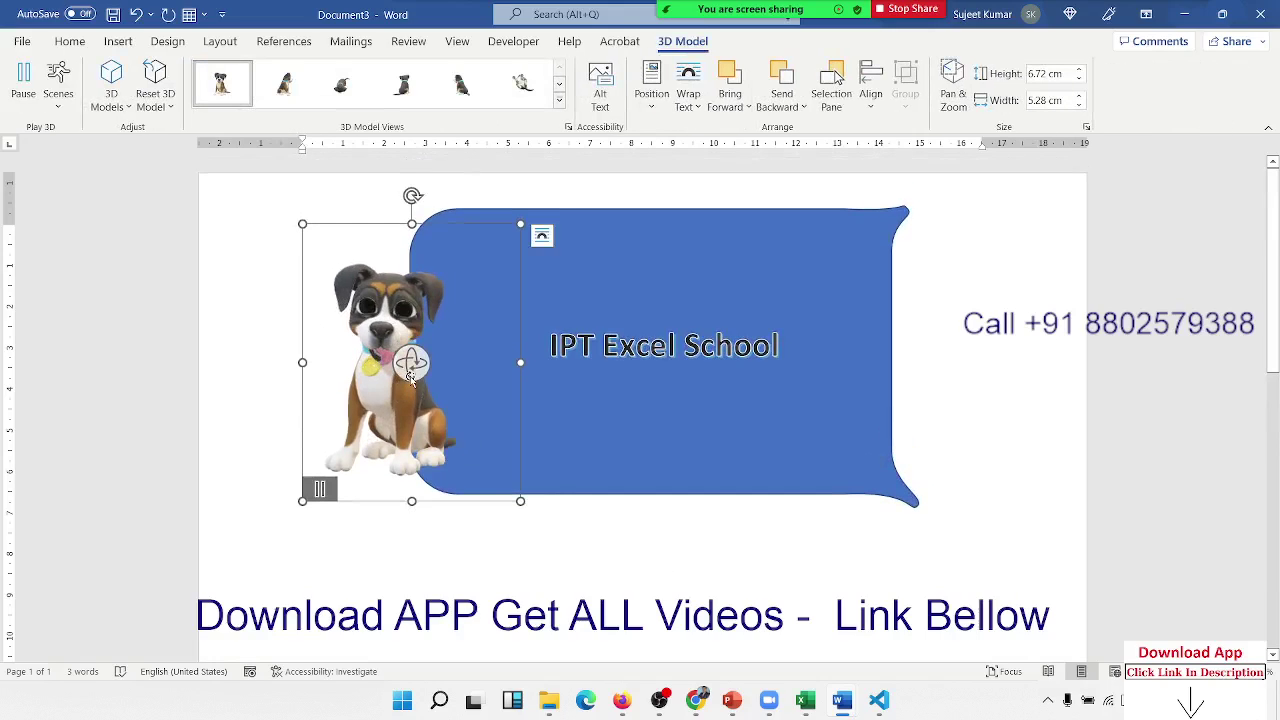
- Pause the dog and drag its 3D rotate handle to turn it to a side view
click(319, 489)
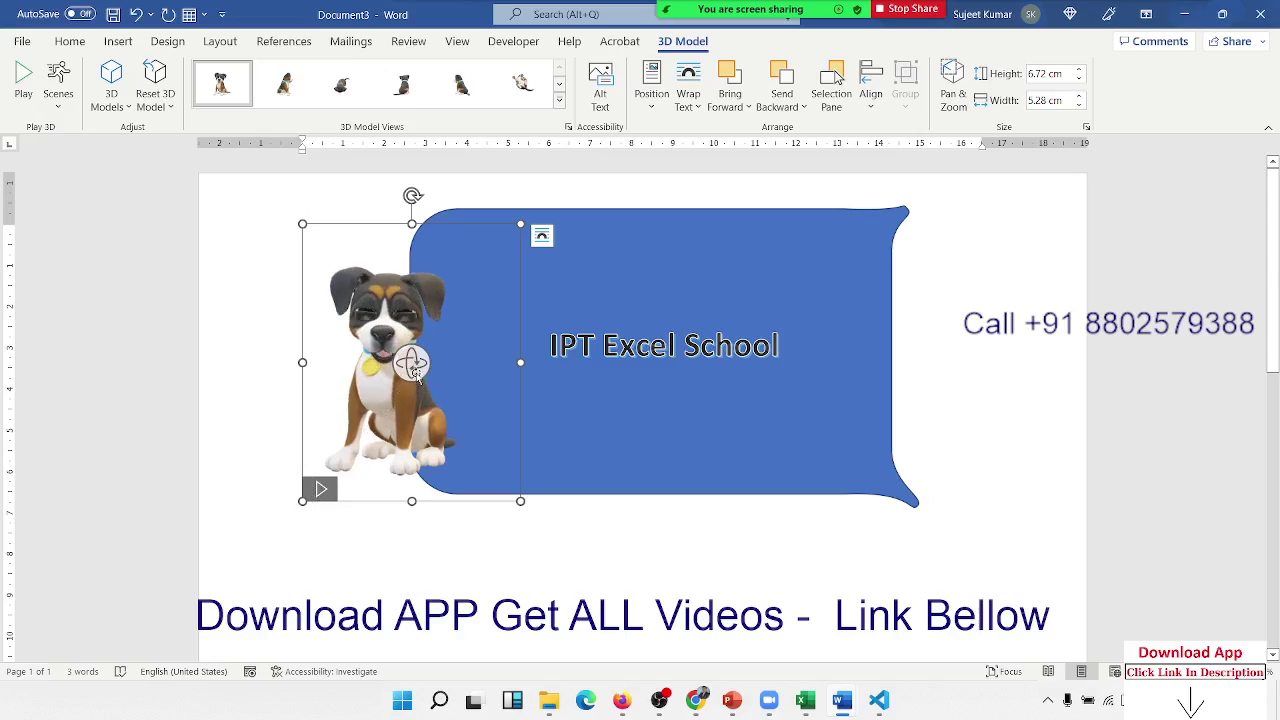
mouse_move(413, 365)
mouse_down()
mouse_move(575, 293)
mouse_move(838, 310)
mouse_move(517, 145)
mouse_move(436, 662)
mouse_up()
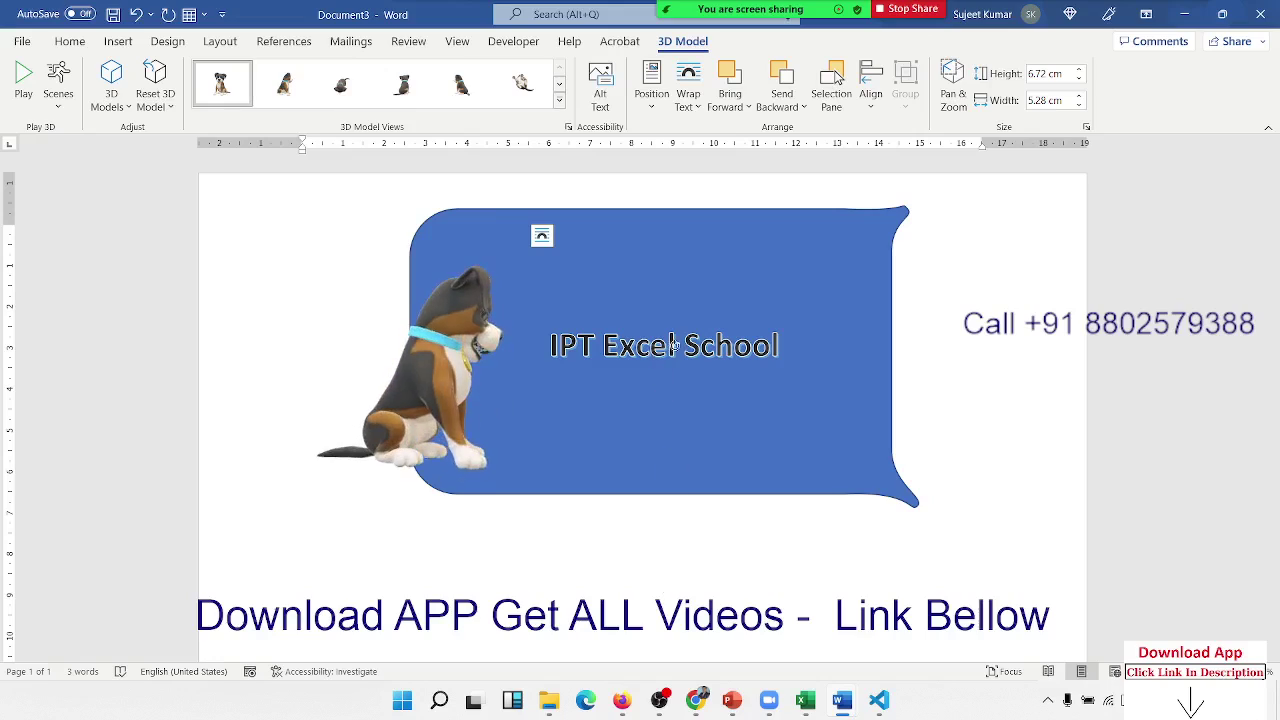
mouse_move(436, 662)
mouse_down()
mouse_move(783, 349)
mouse_move(458, 330)
mouse_up()
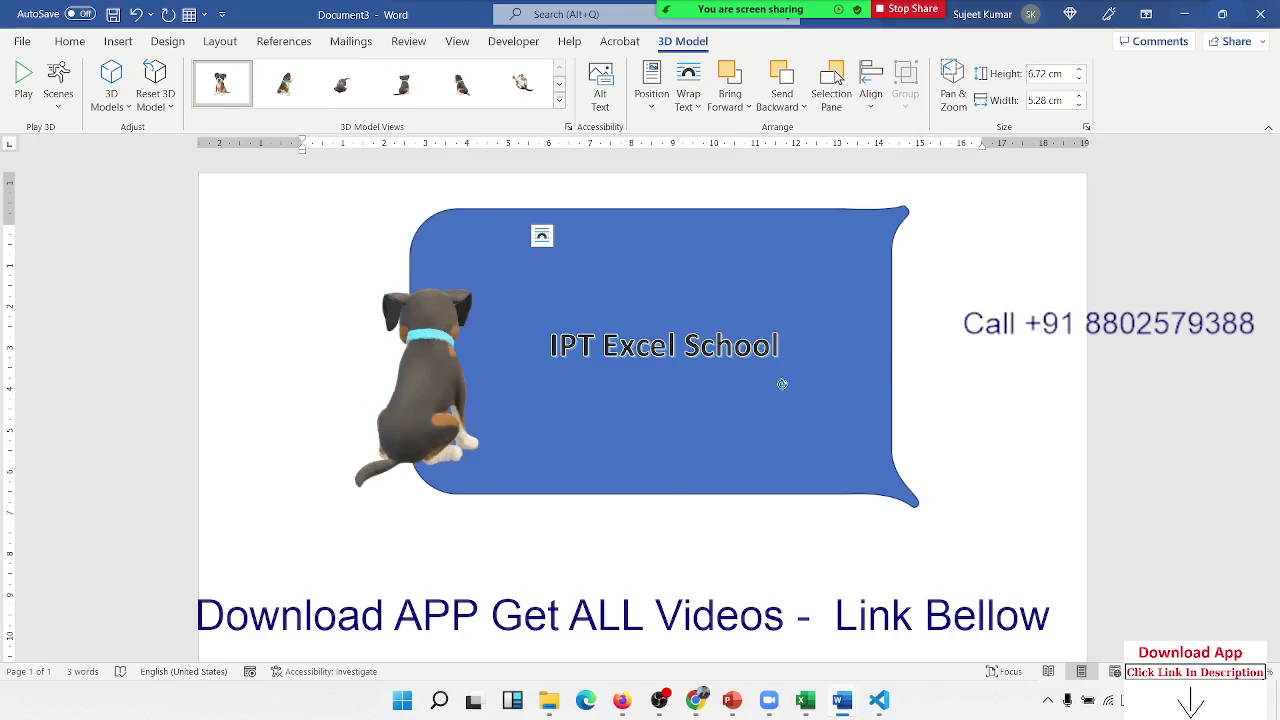
drag(458, 330, 449, 387)
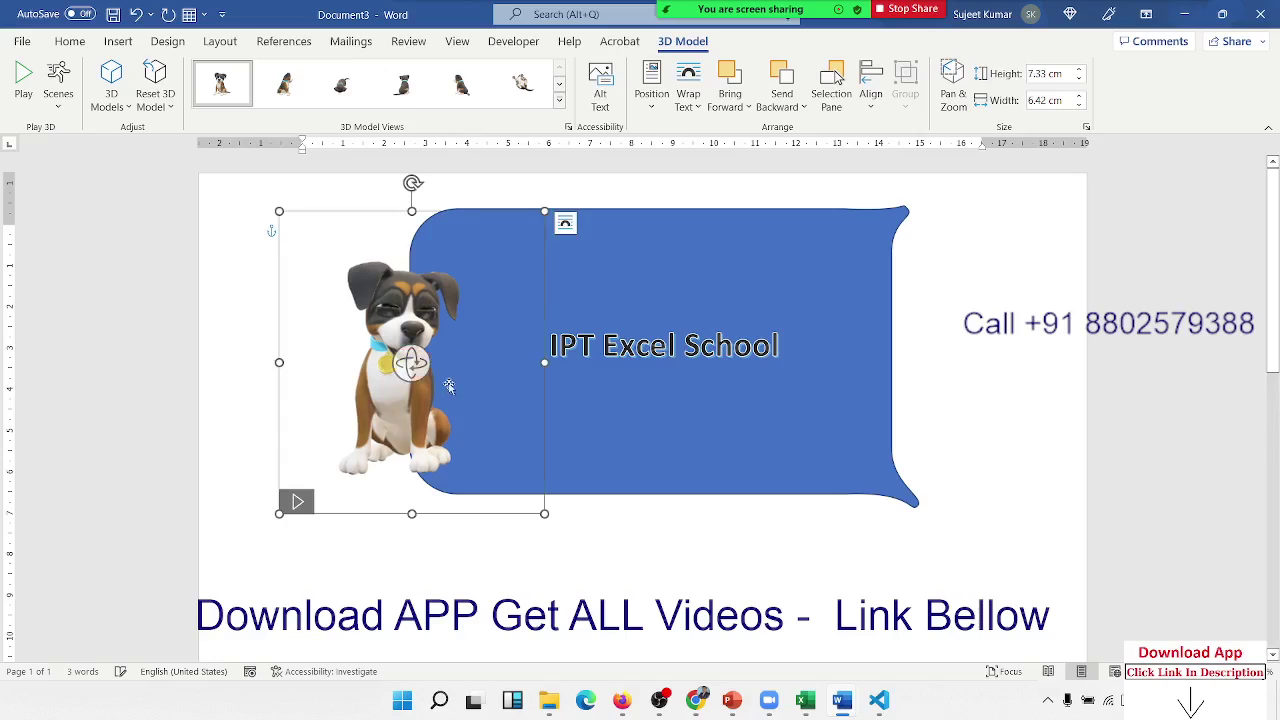
- Play and stop the dog's animation, then deselect it with Esc
click(298, 502)
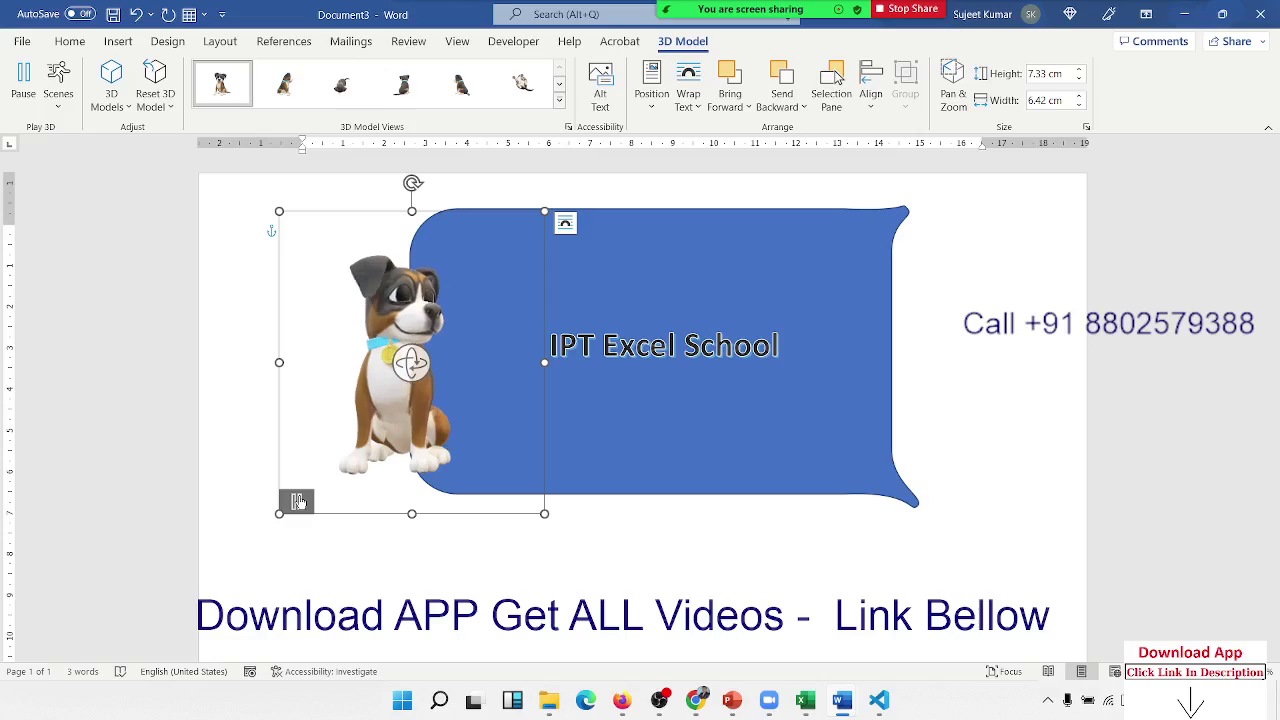
click(298, 502)
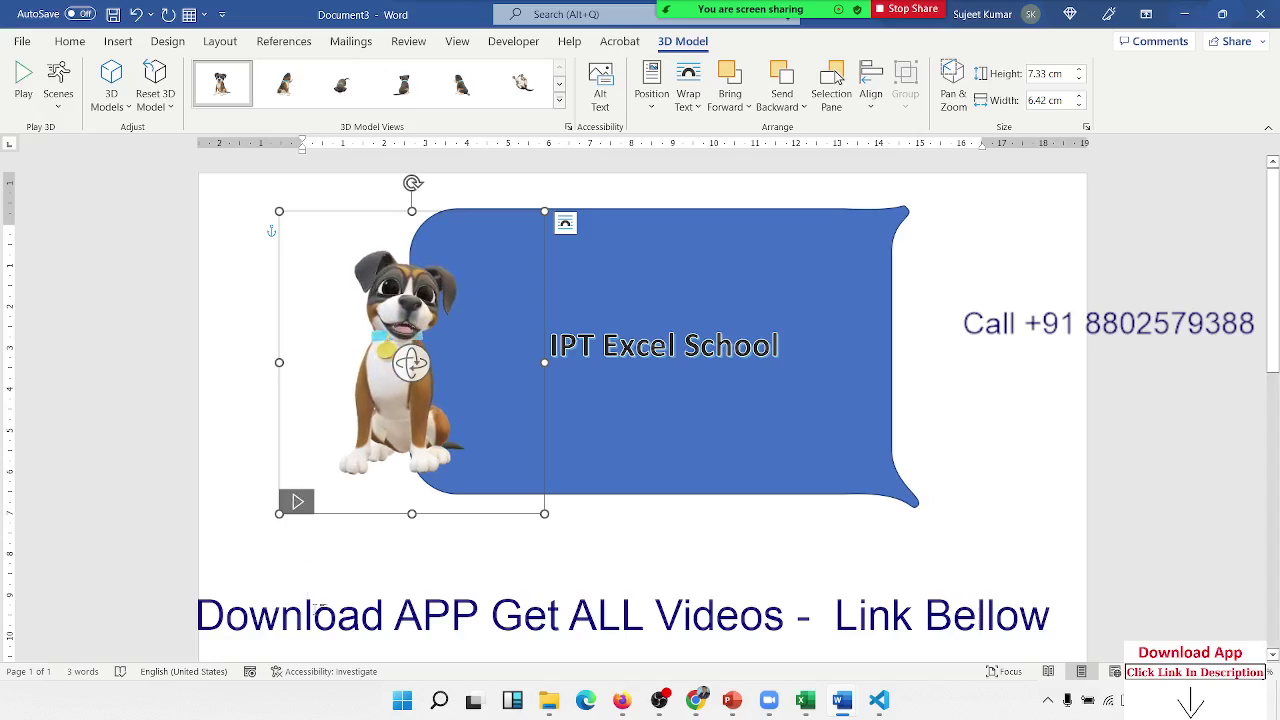
key(Escape)
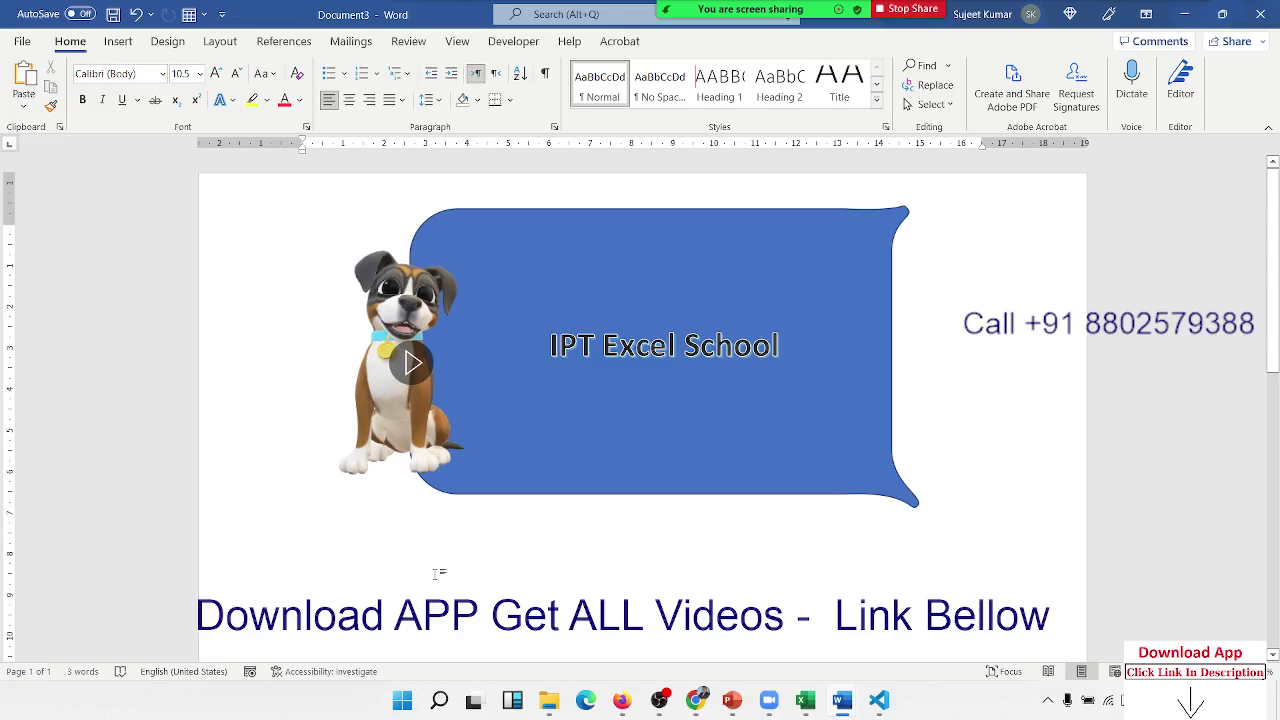
- Delete the 3D dog model and the blue callout to clear the page
click(167, 41)
click(128, 42)
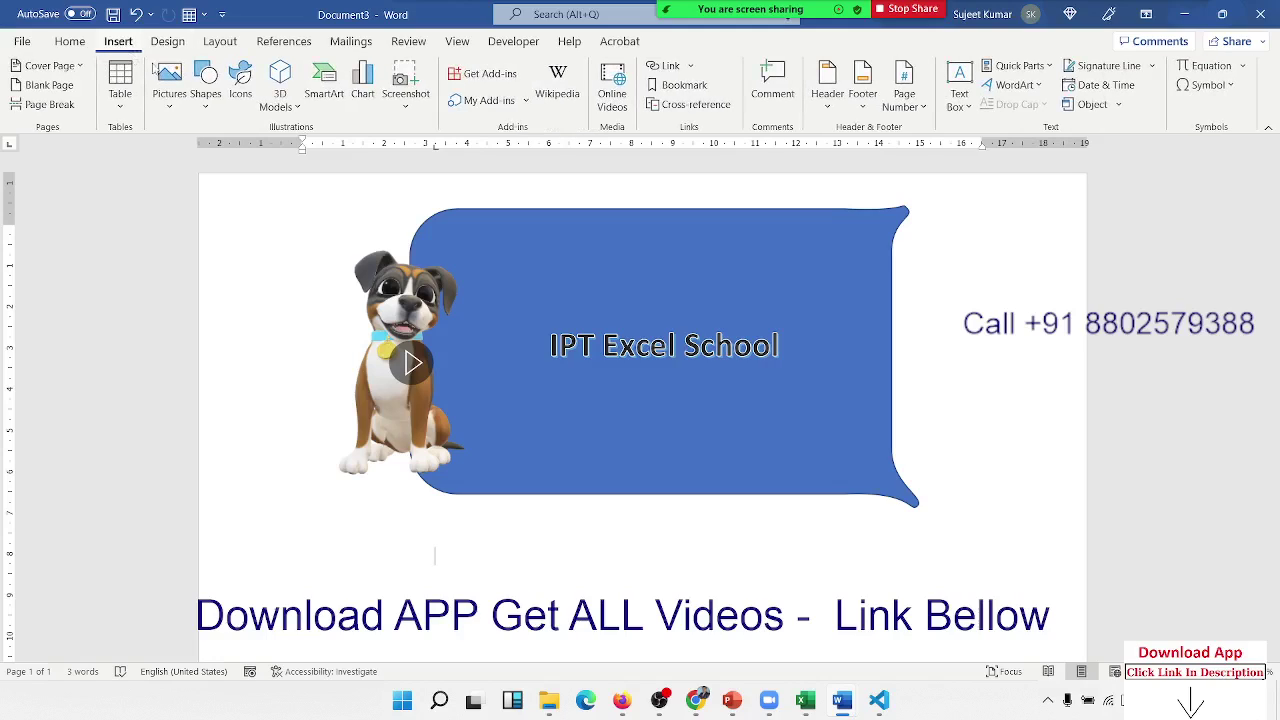
click(405, 432)
key(Delete)
triple_click(568, 470)
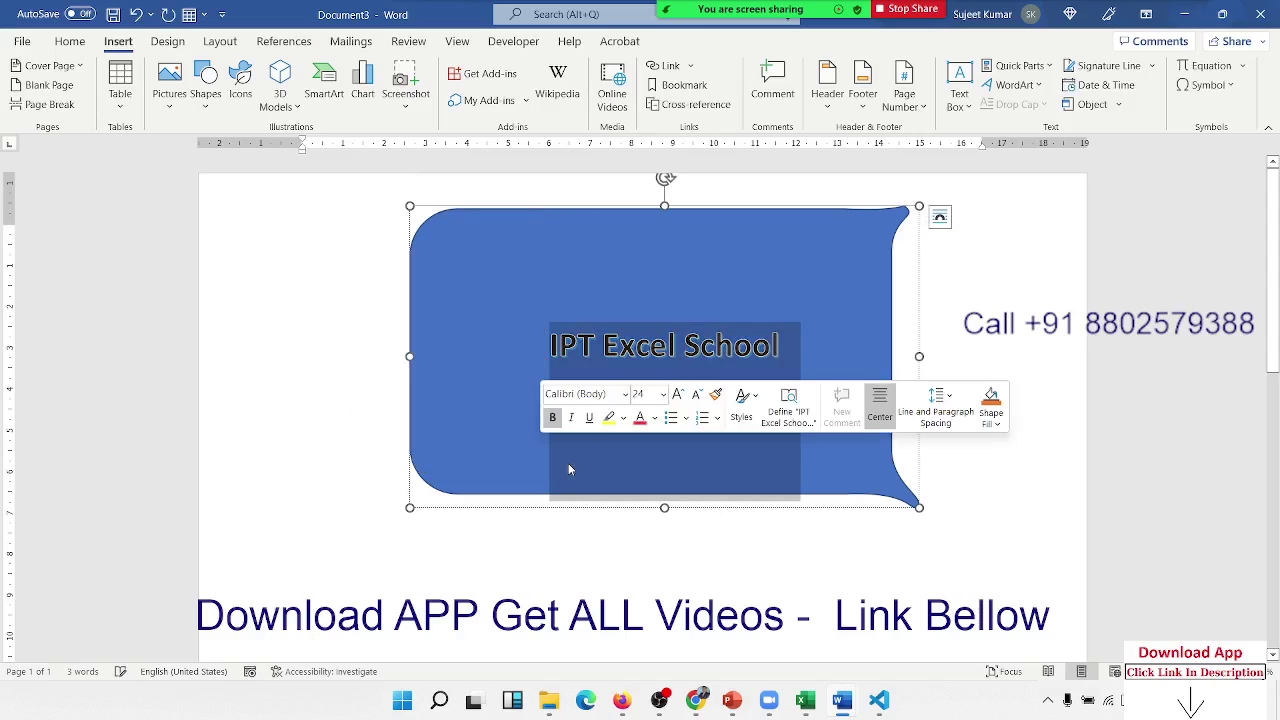
click(280, 229)
key(Delete)
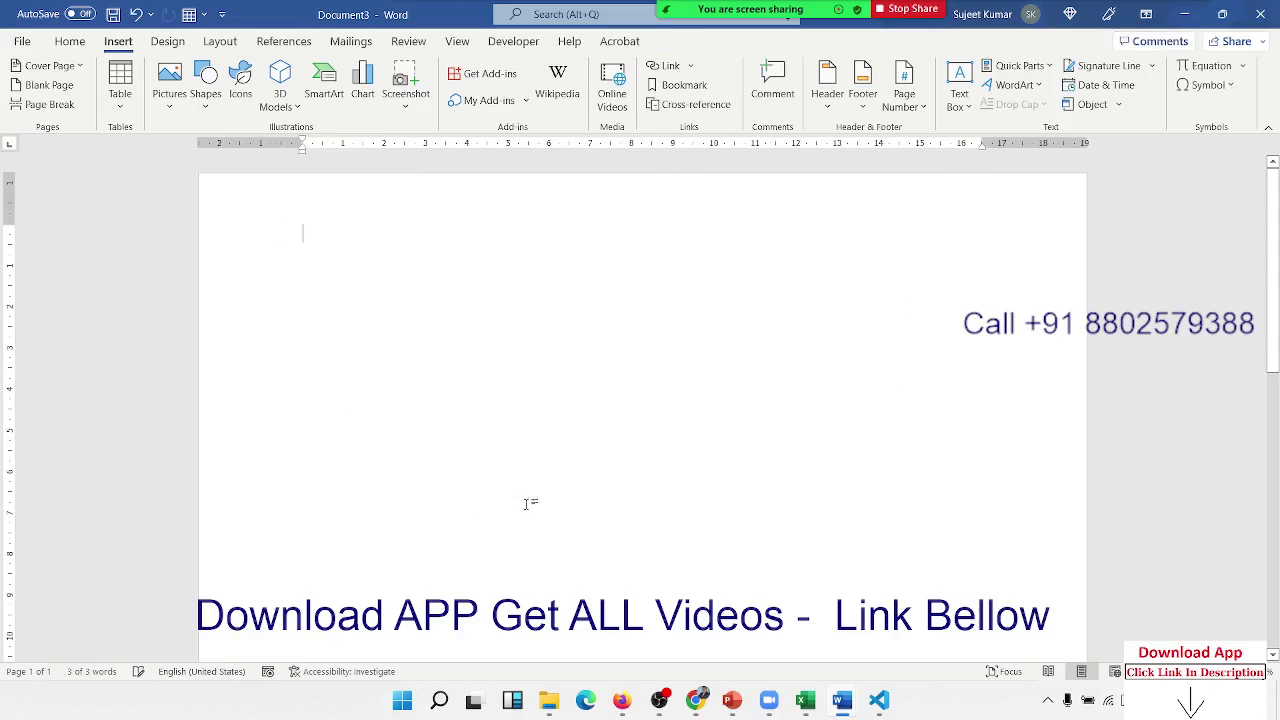
- Insert a Text Cycle diagram from the SmartArt Cycle category
click(323, 95)
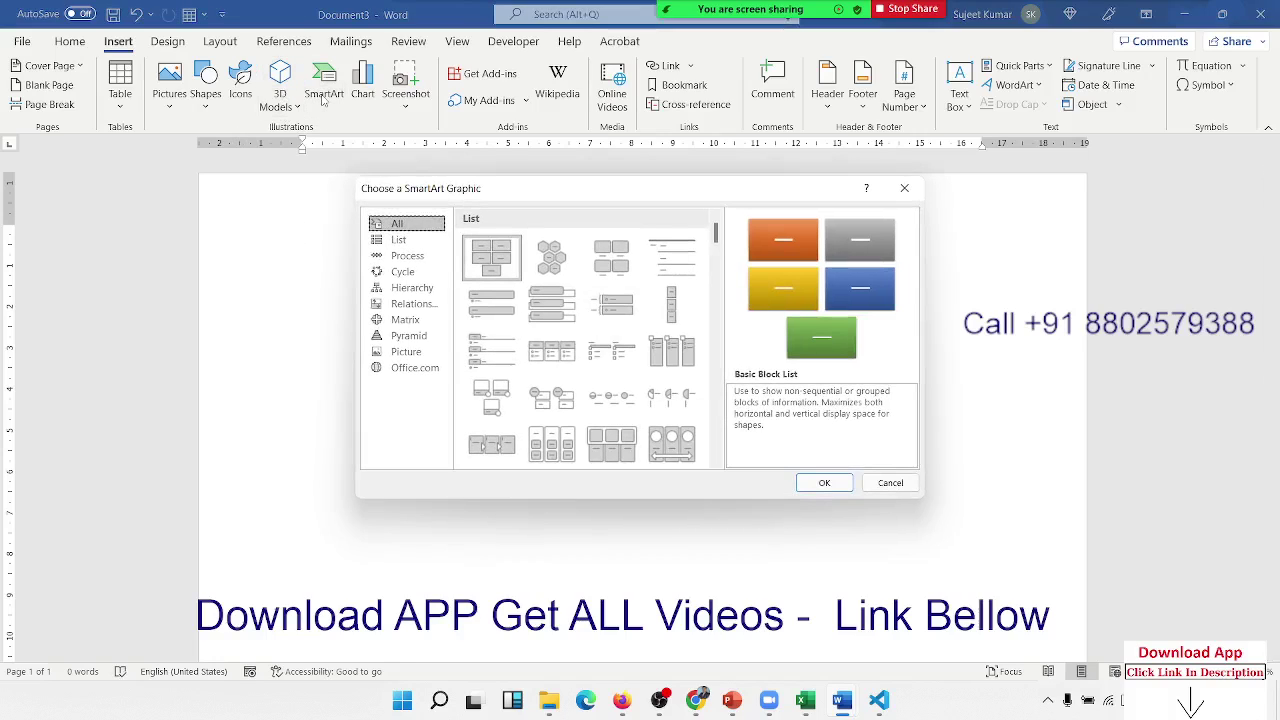
click(402, 271)
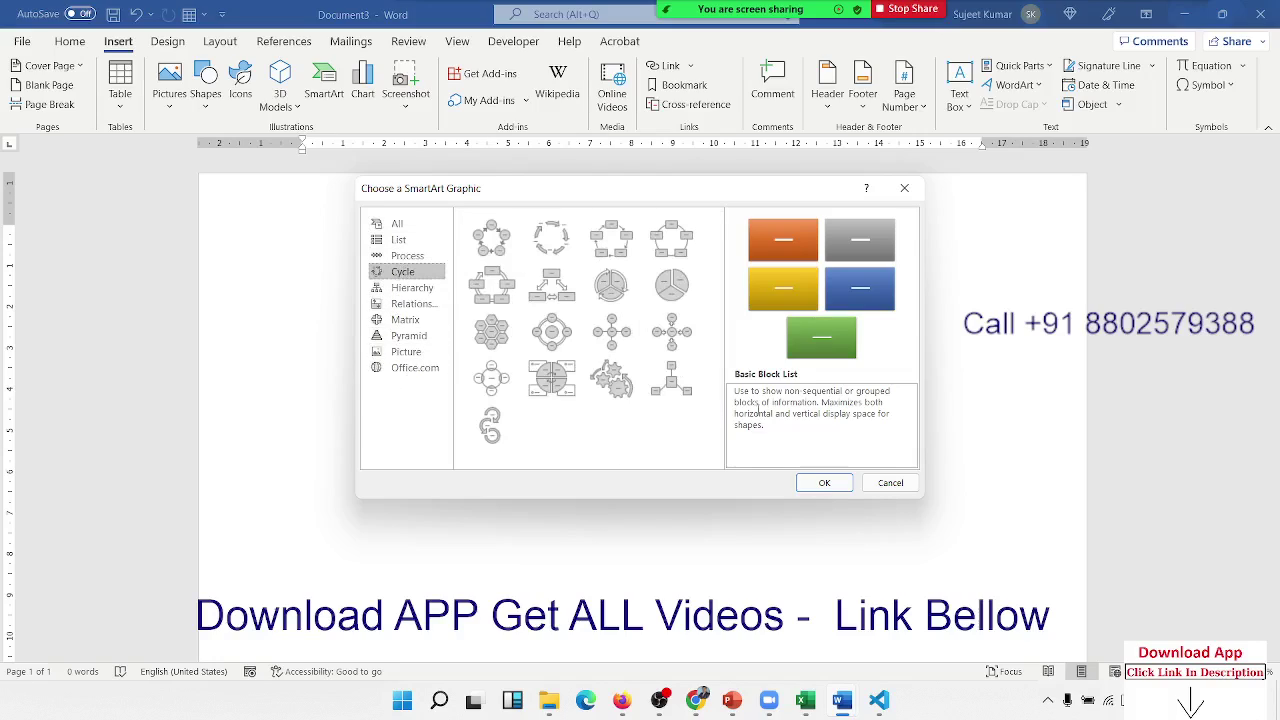
click(544, 257)
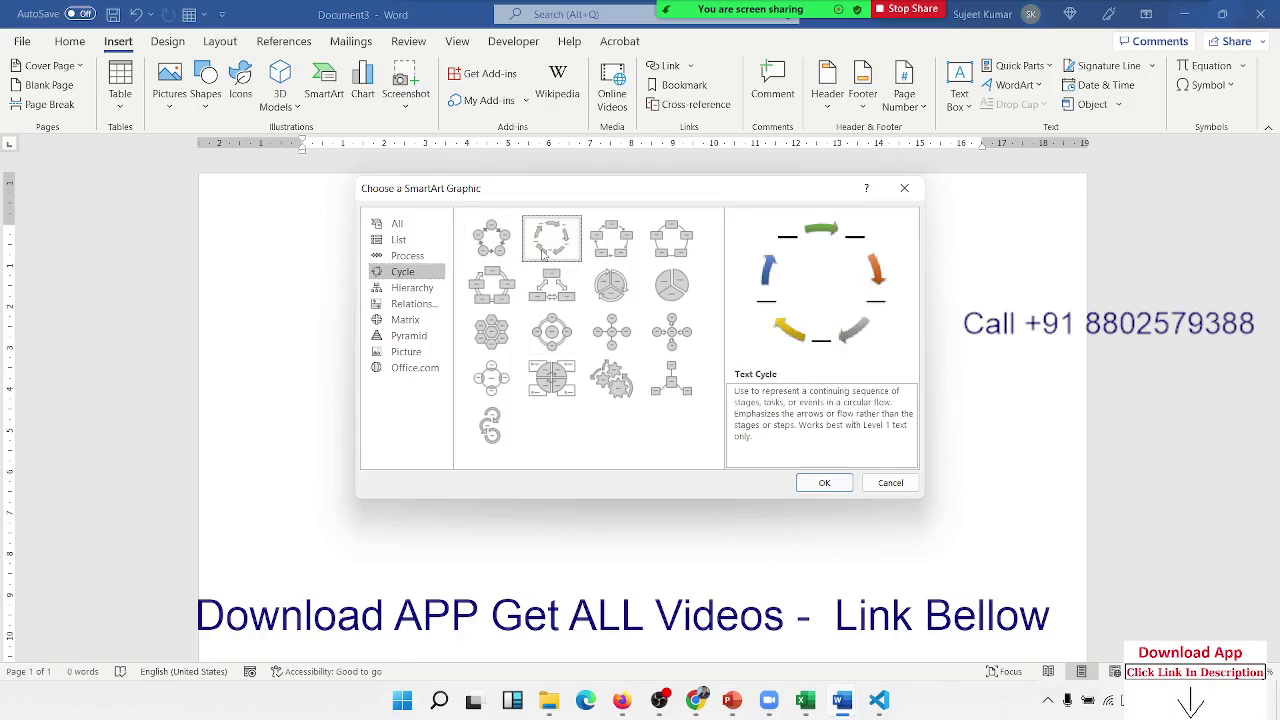
click(824, 483)
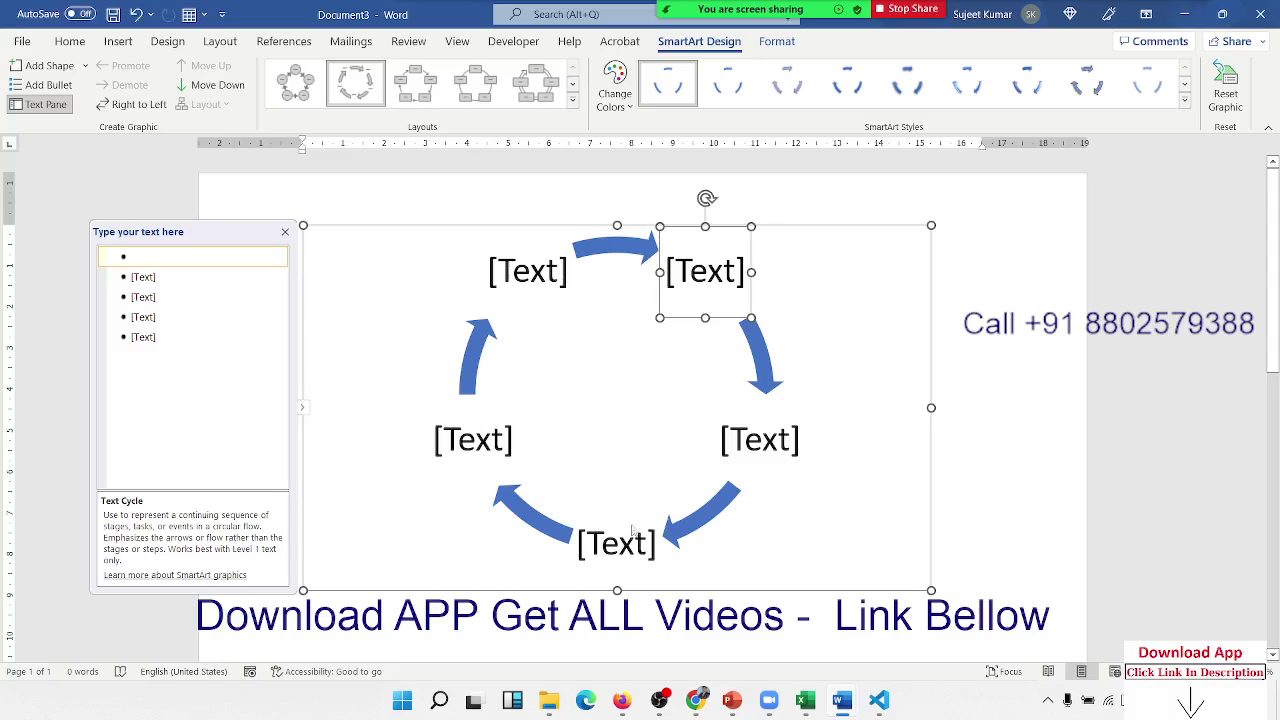
- Type Order and Payment into the first two cycle steps
click(143, 337)
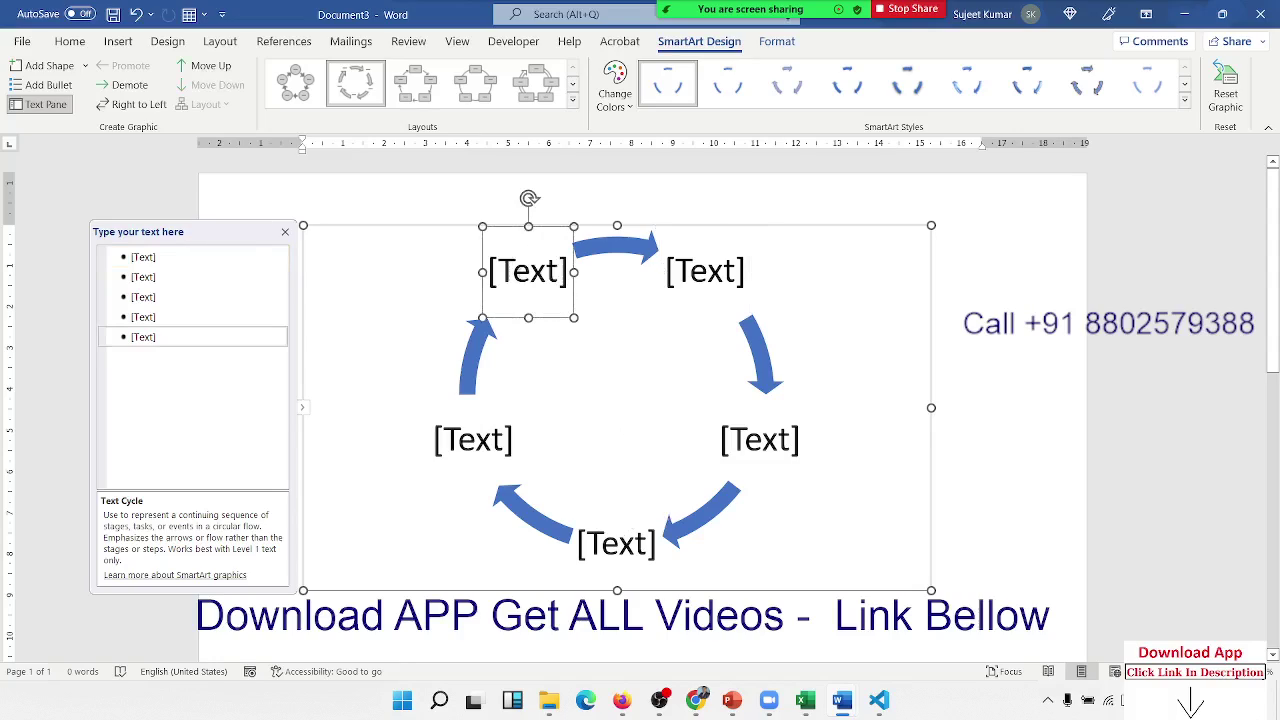
click(550, 280)
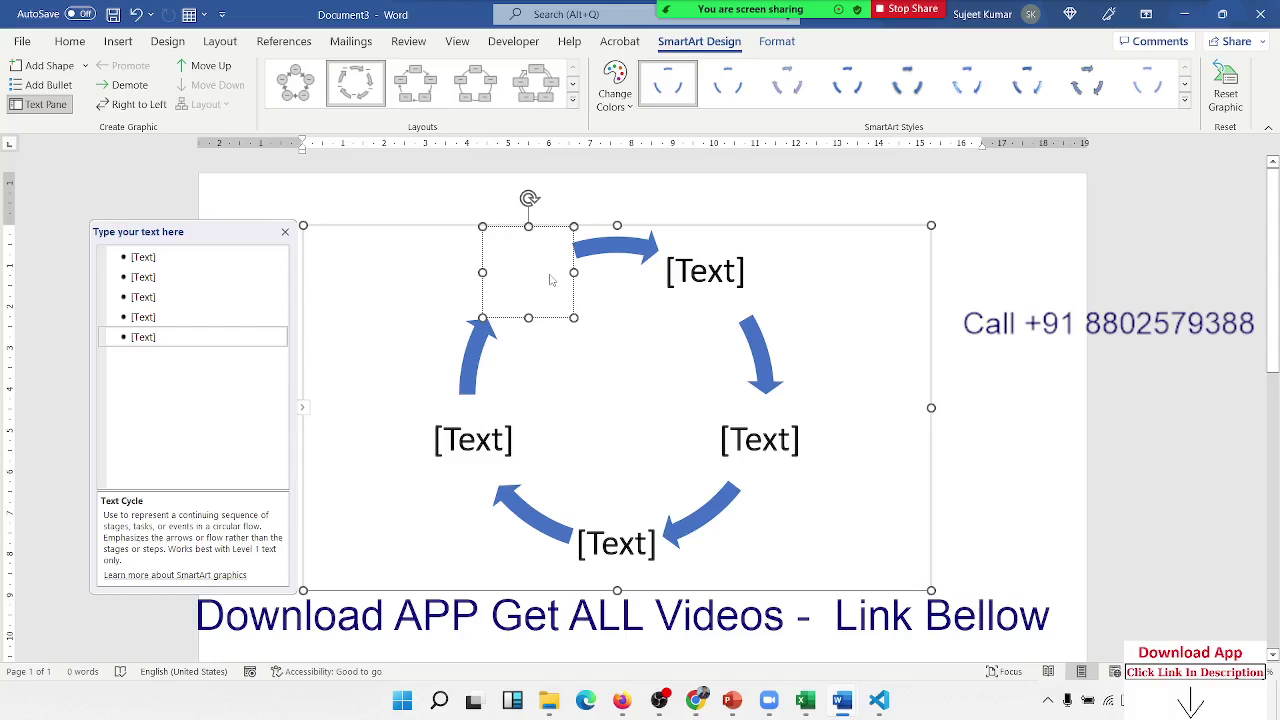
text(Order)
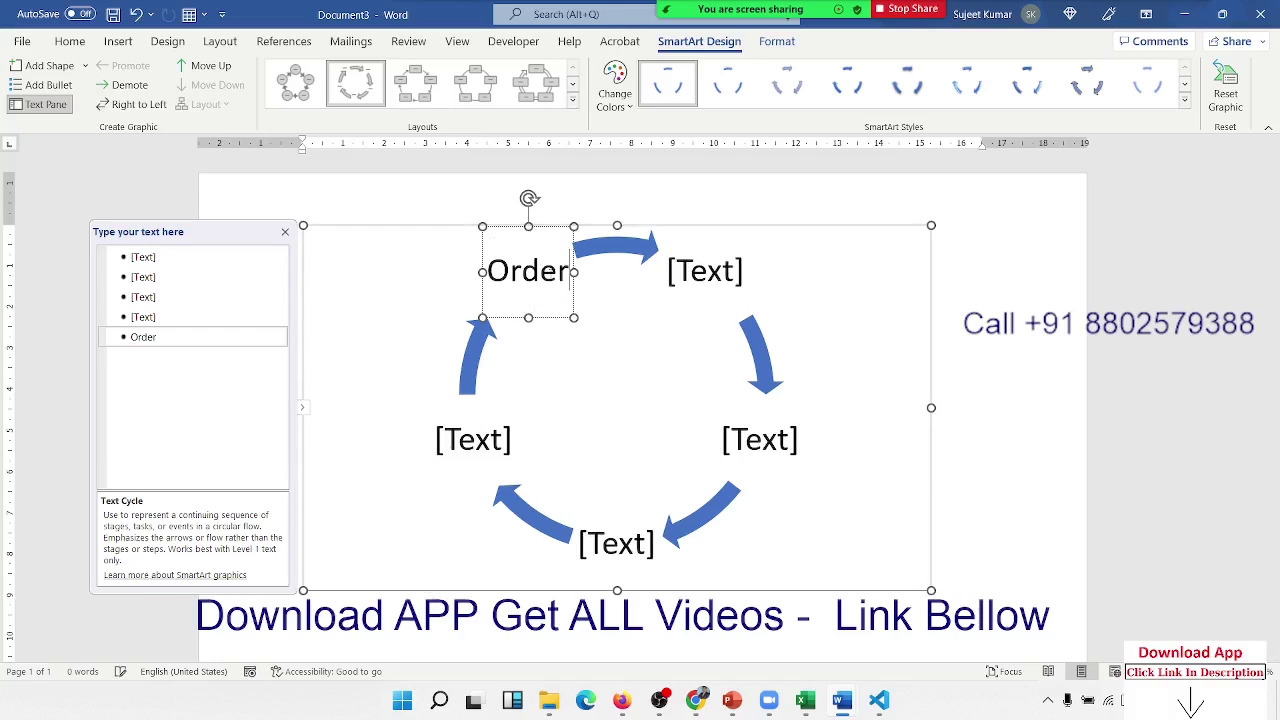
click(689, 271)
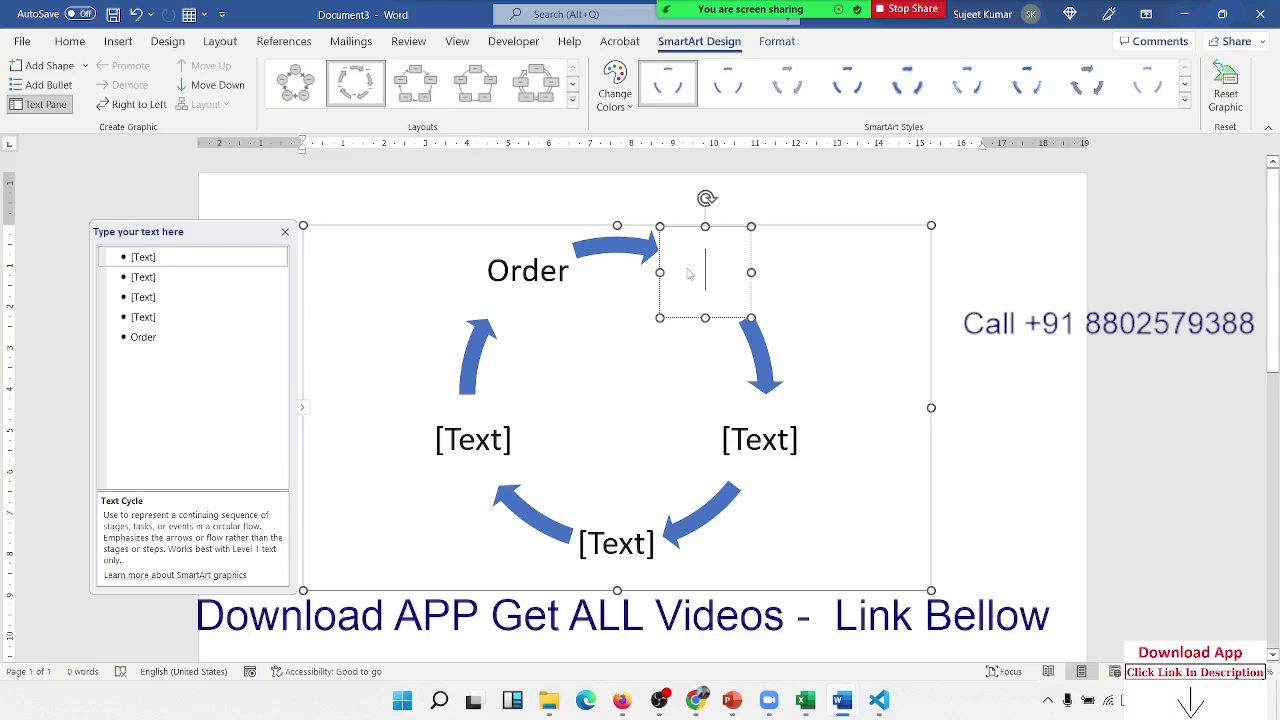
text(Paymn)
key(BackSpace)
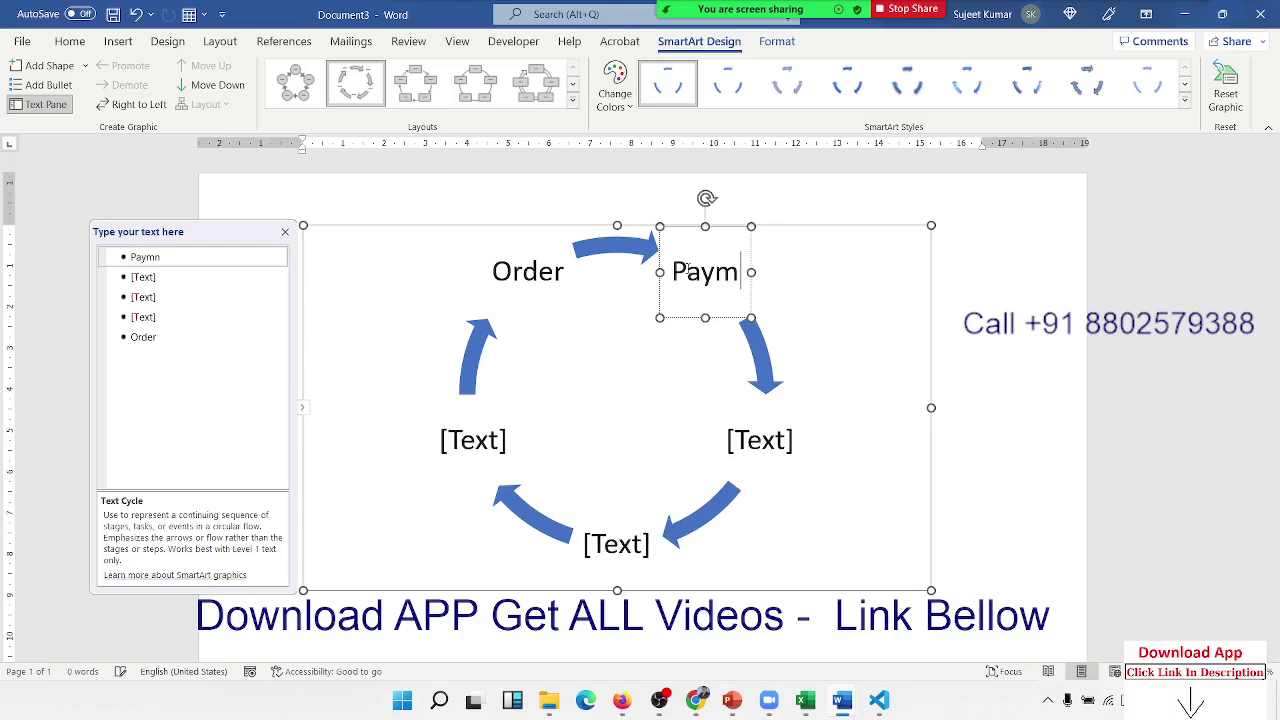
text(ent)
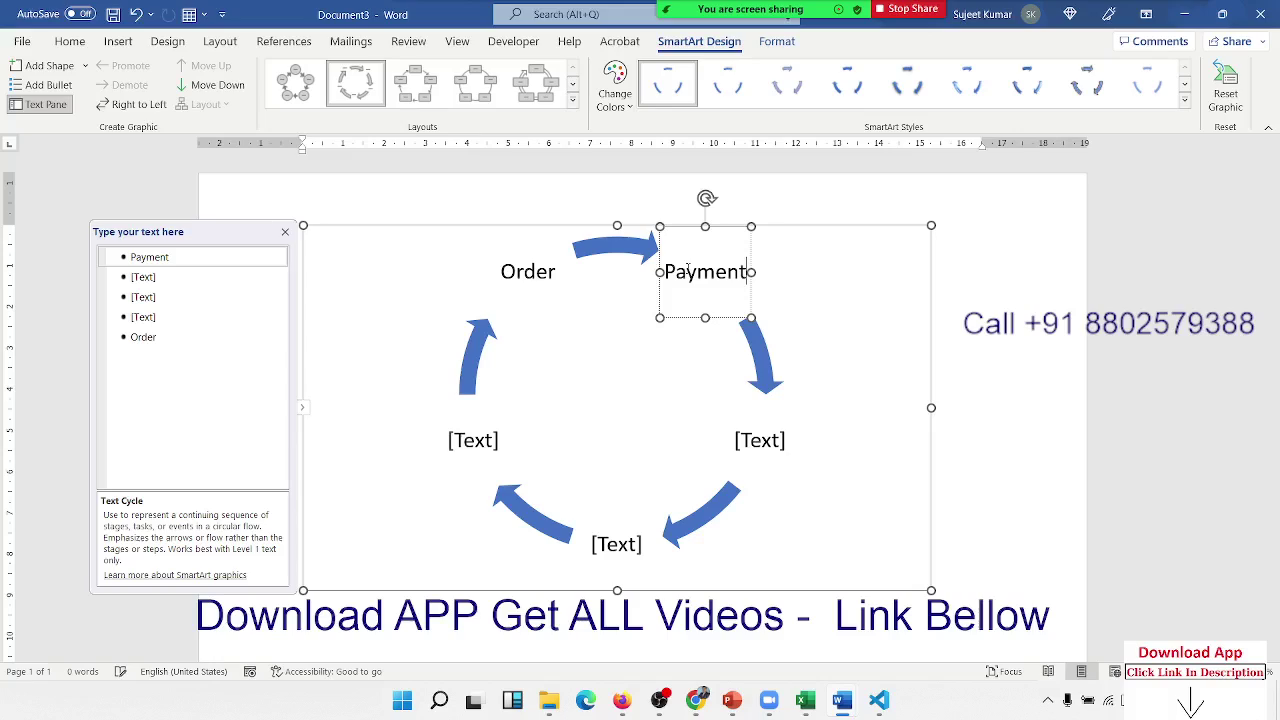
- Type Packing, Dispatch and Delever into the remaining steps, removing an accidental extra step
click(760, 451)
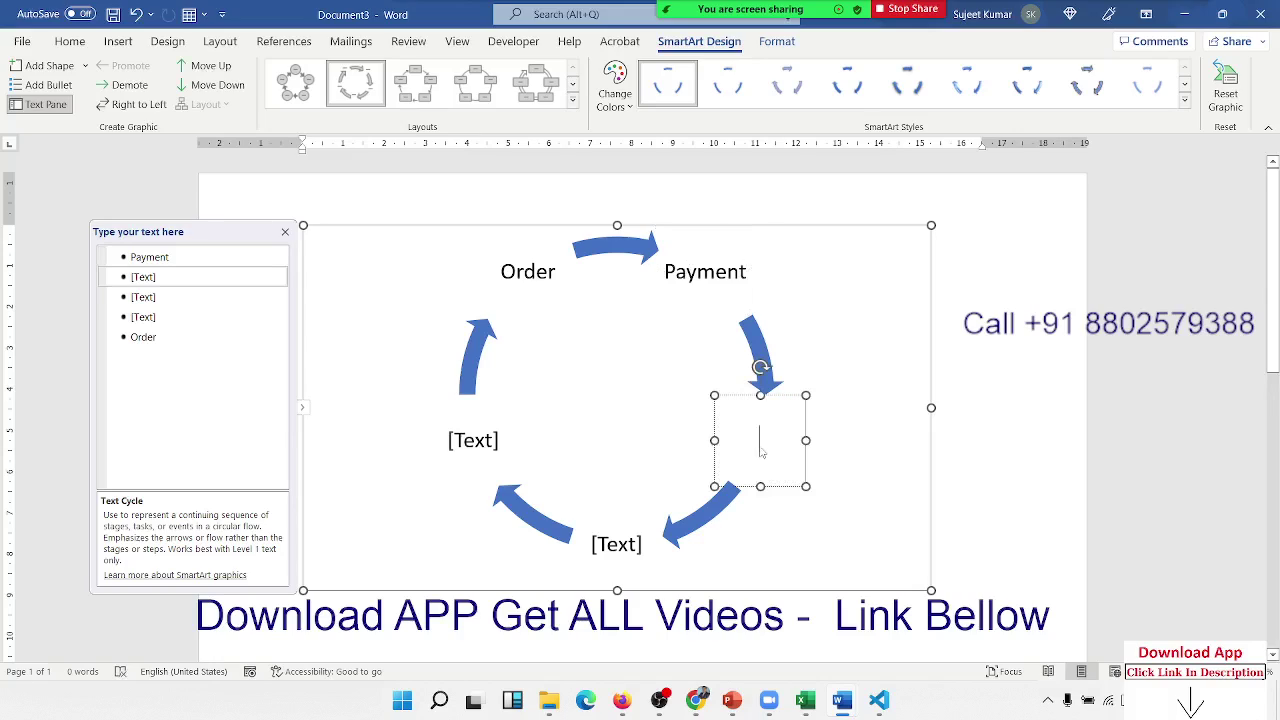
text(Packin)
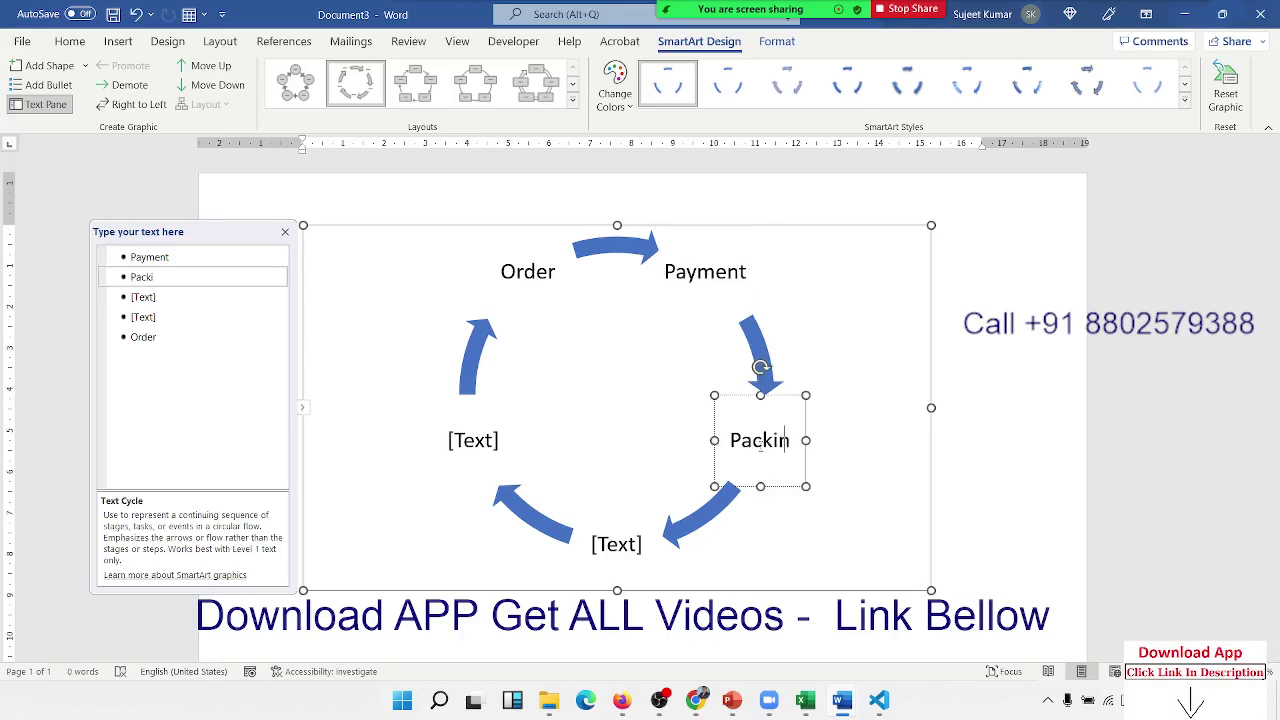
text(g)
click(618, 549)
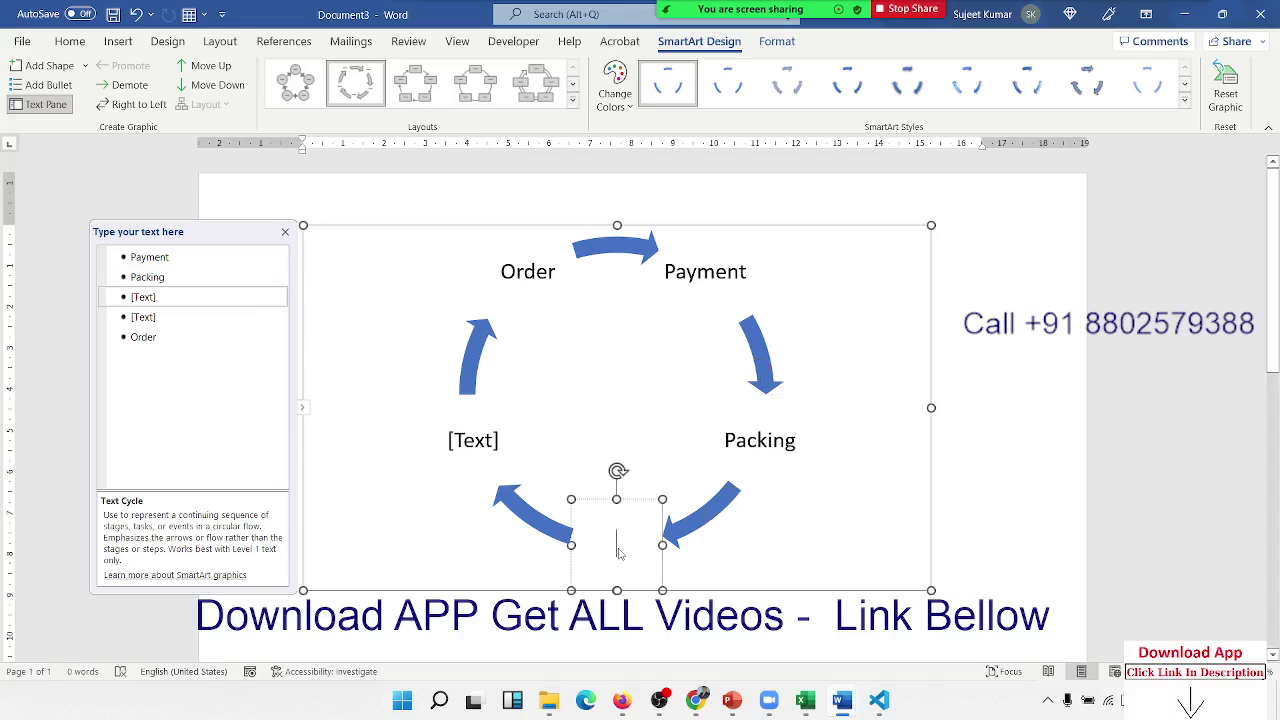
text(Dis)
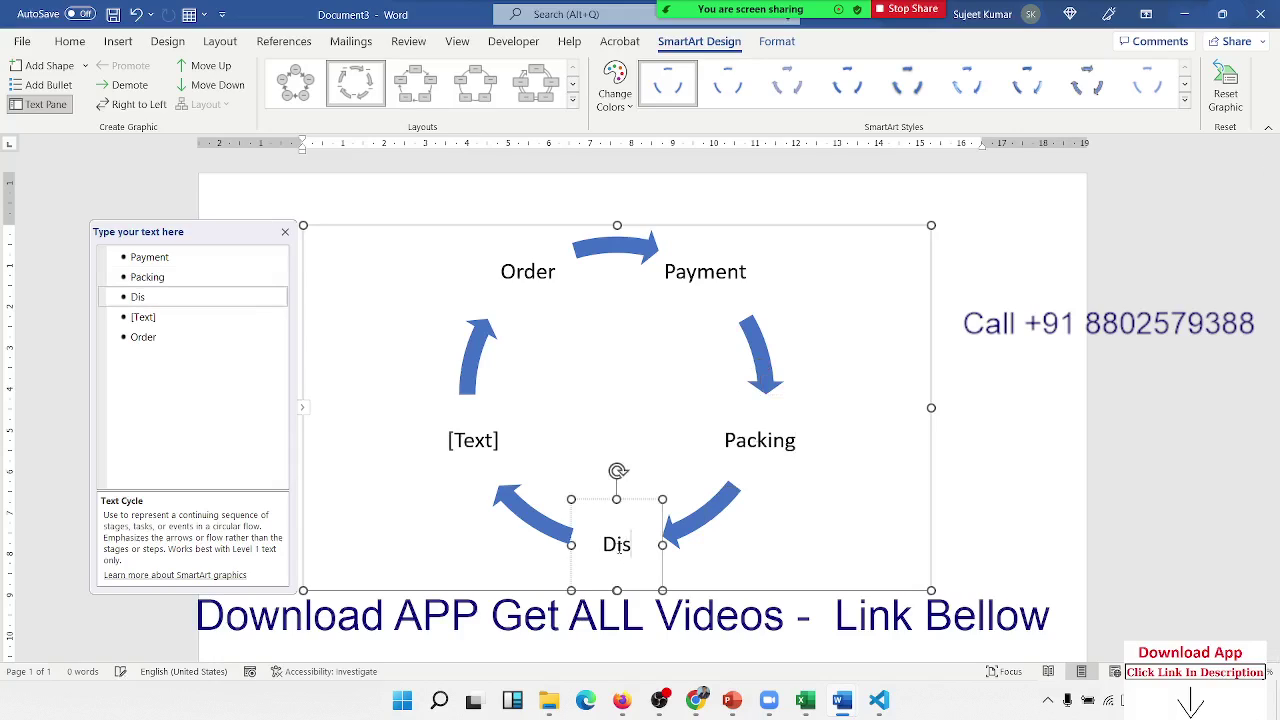
text(patch)
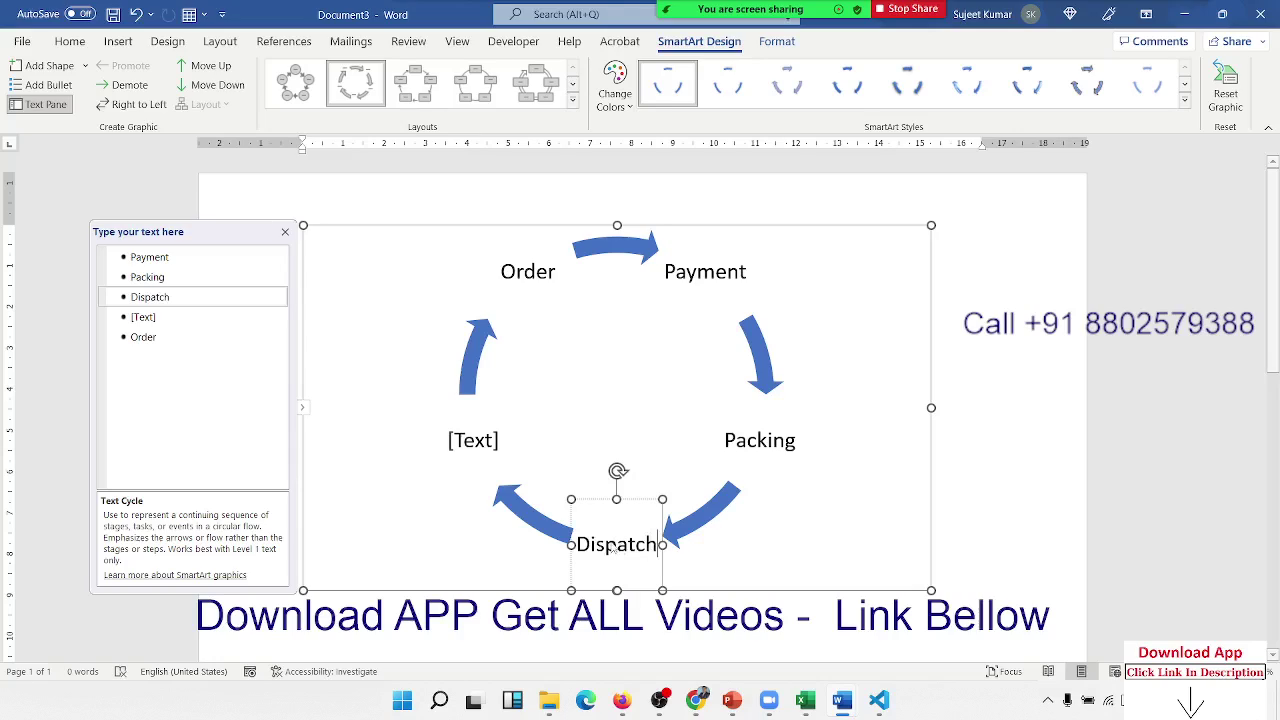
click(482, 438)
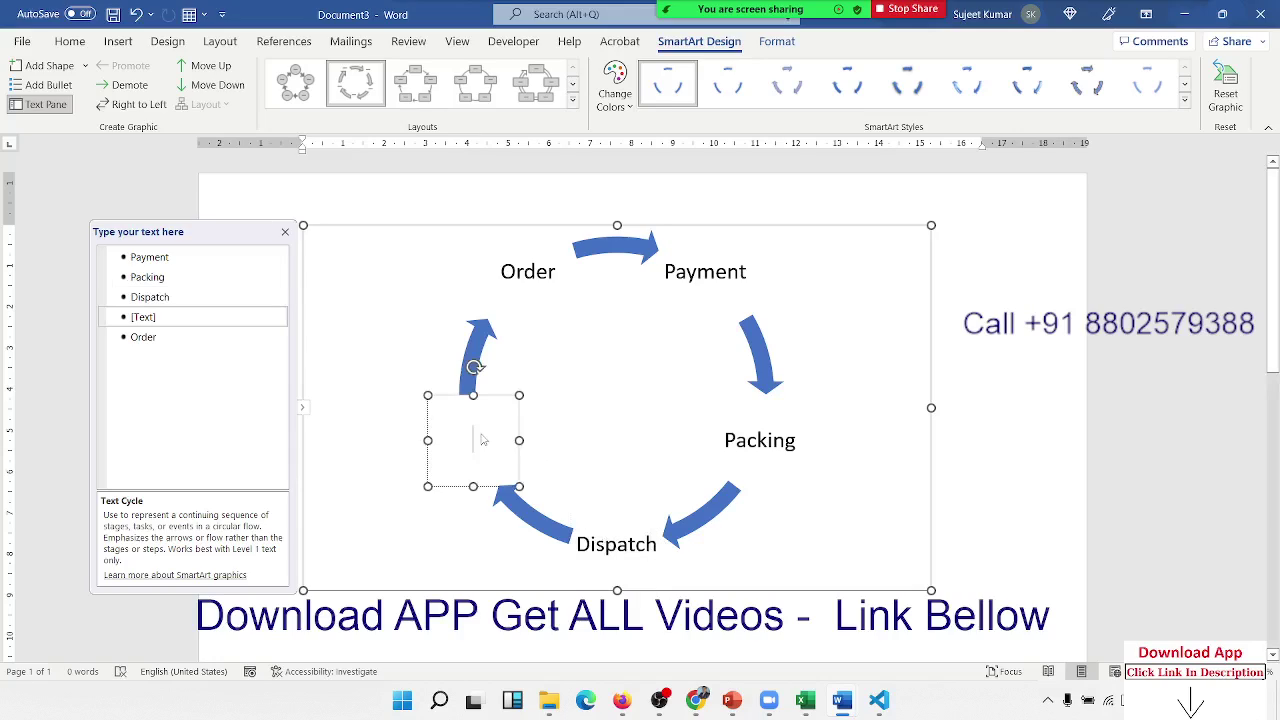
text(Dele)
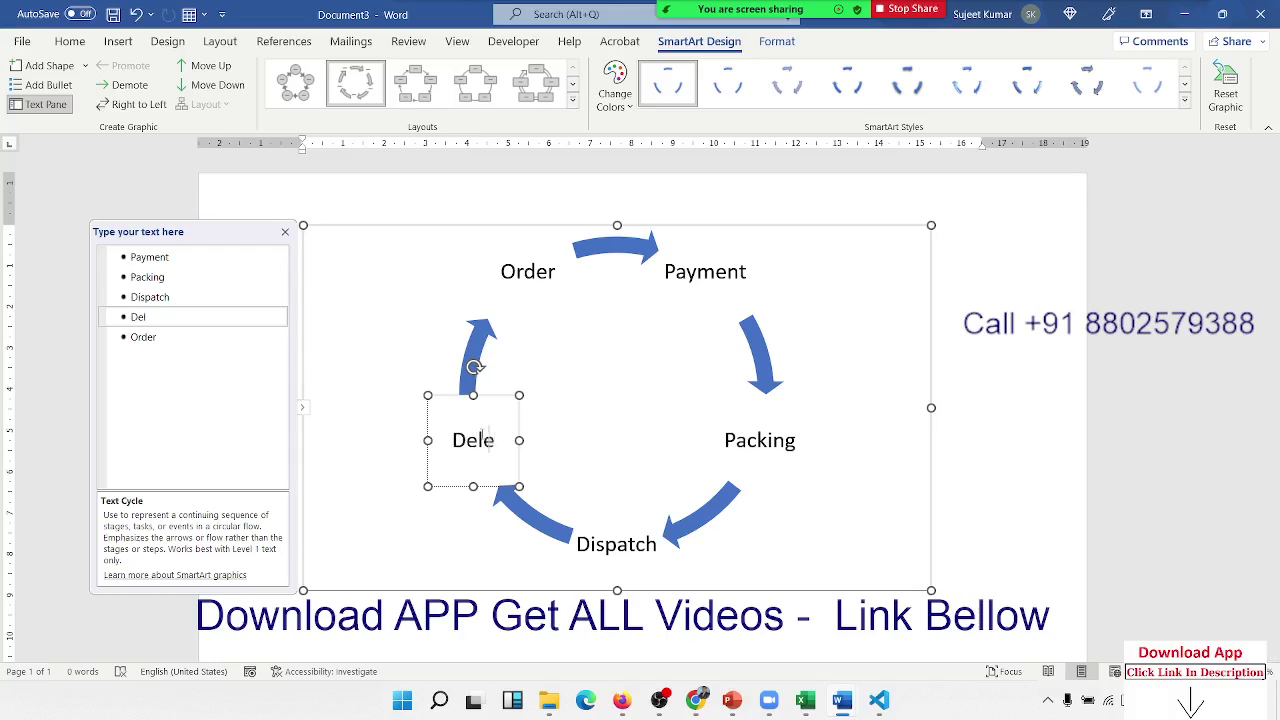
text(ver)
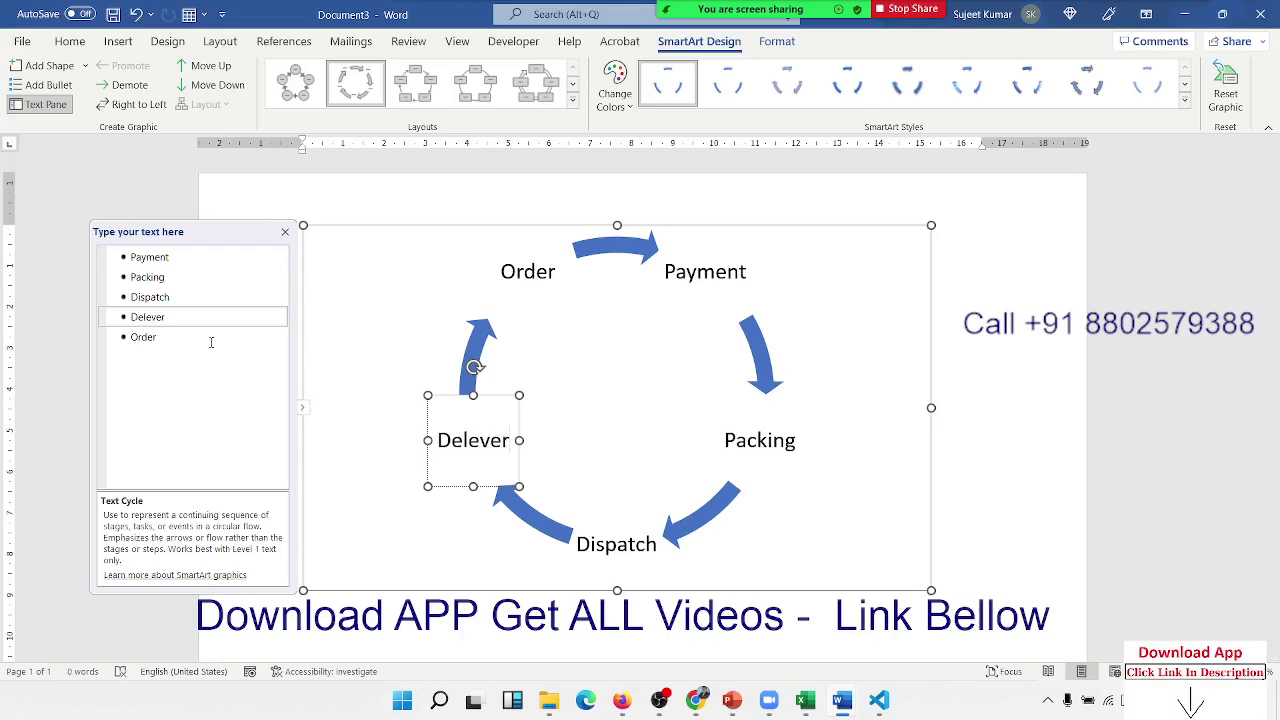
click(211, 342)
key(Return)
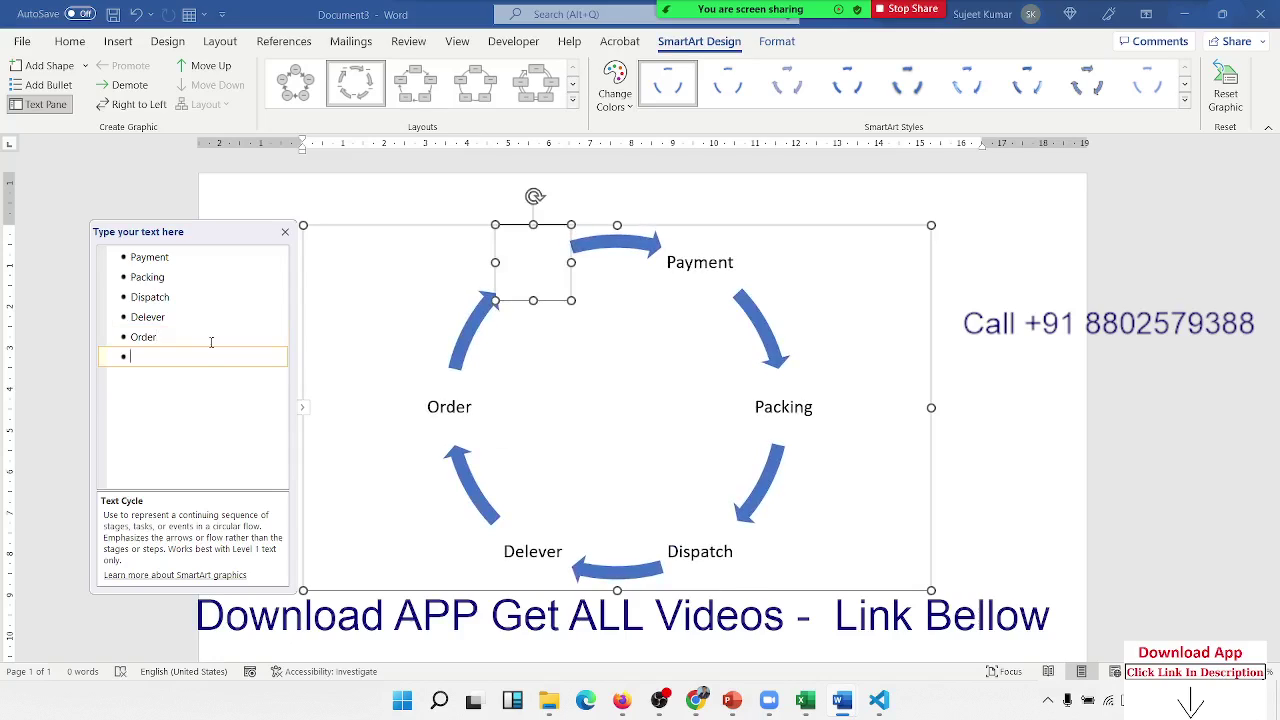
key(BackSpace)
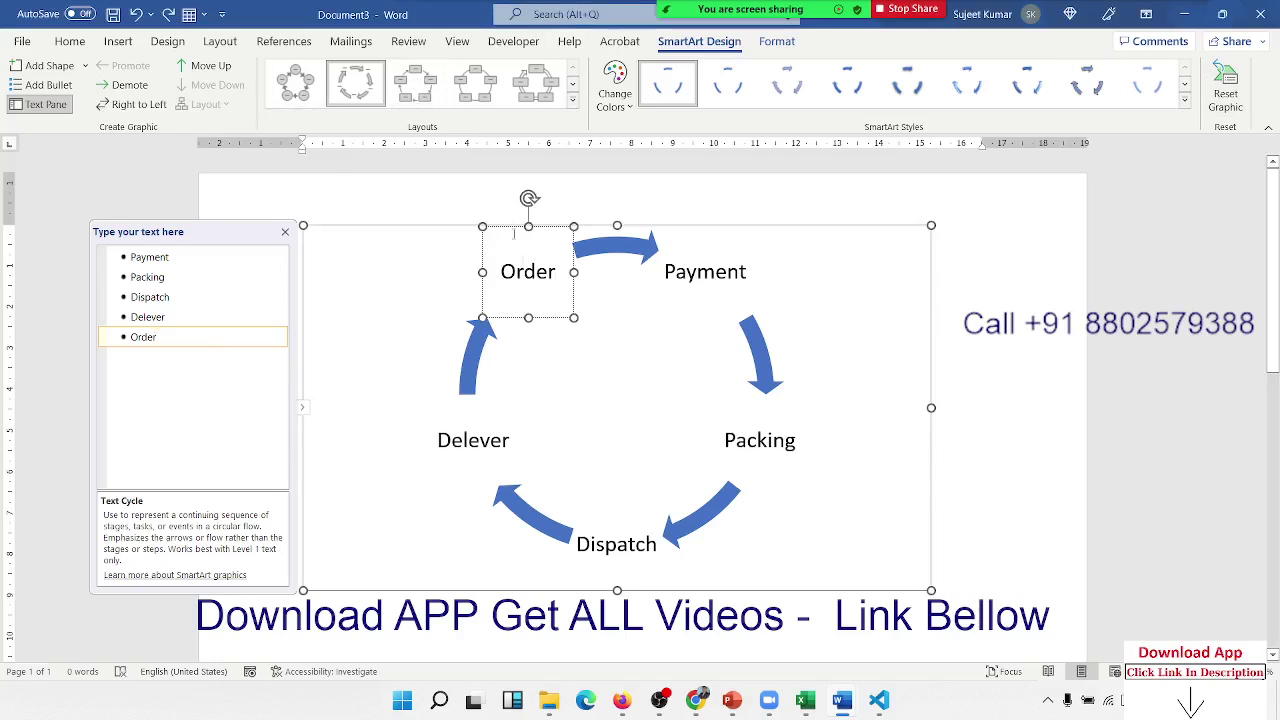
- Preview the SmartArt style and colour galleries without applying any, then deselect the cycle diagram
click(1184, 99)
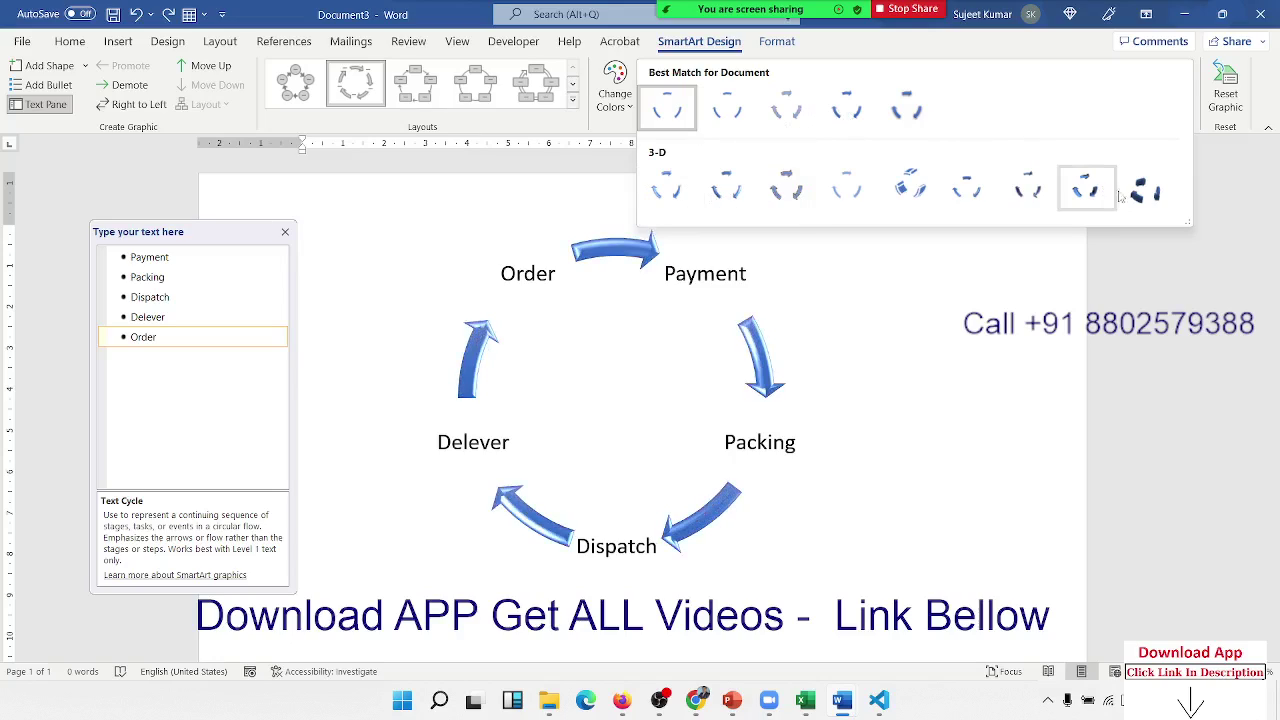
click(1039, 364)
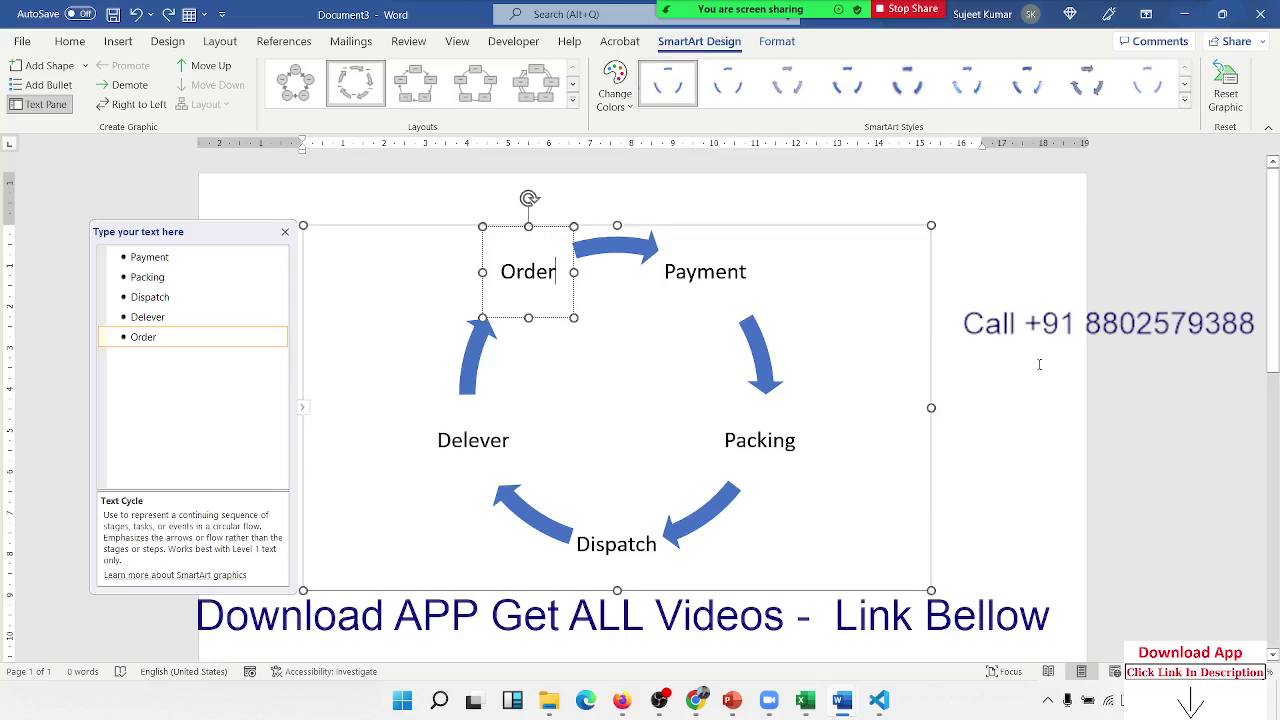
click(615, 88)
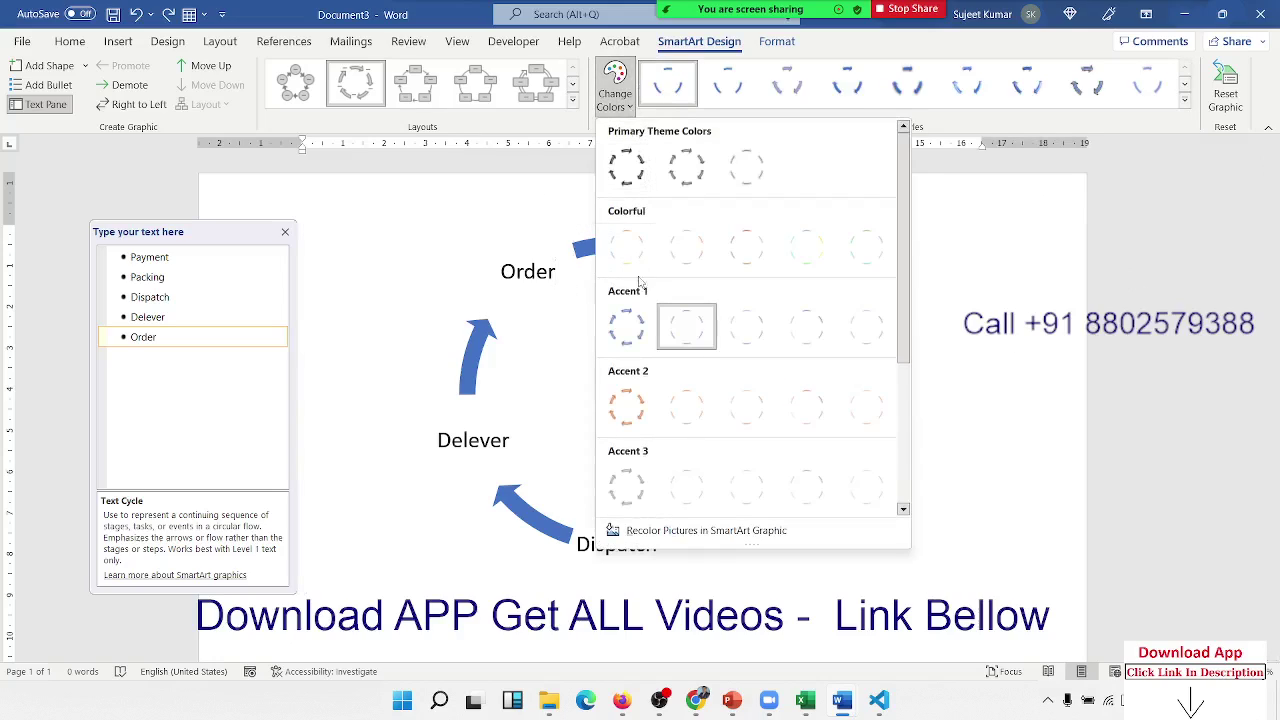
click(940, 322)
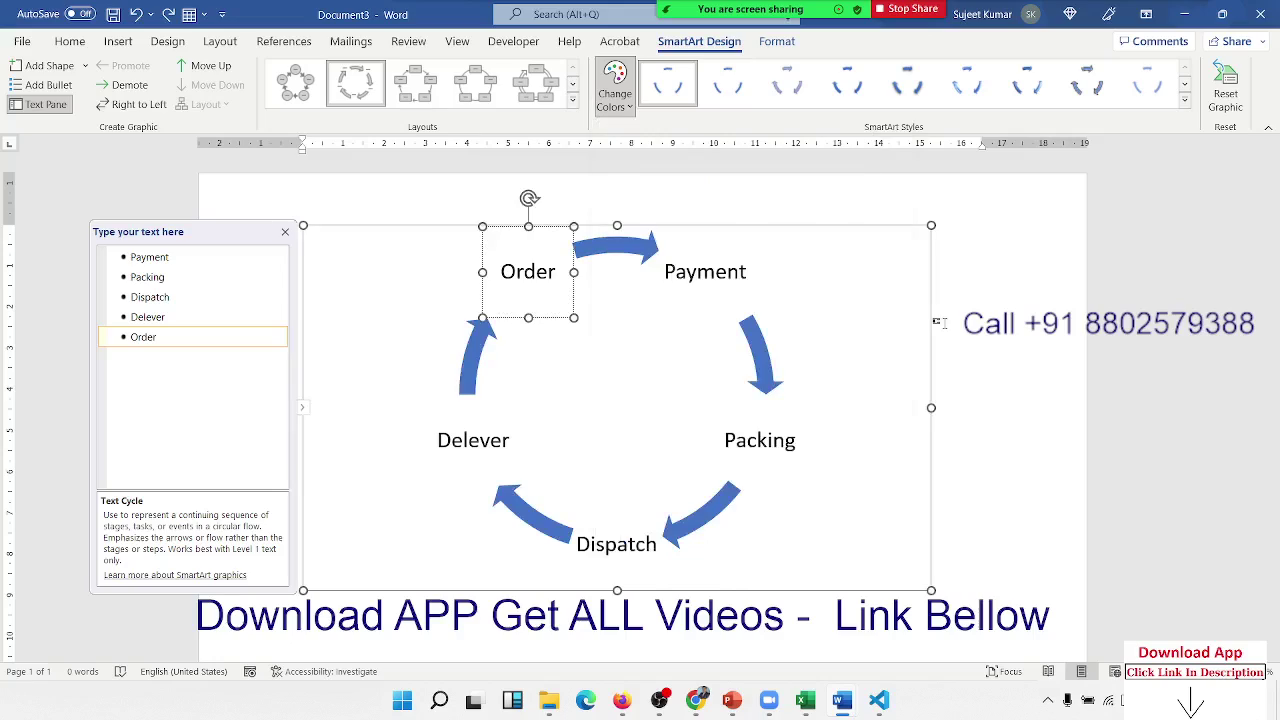
click(578, 630)
click(574, 640)
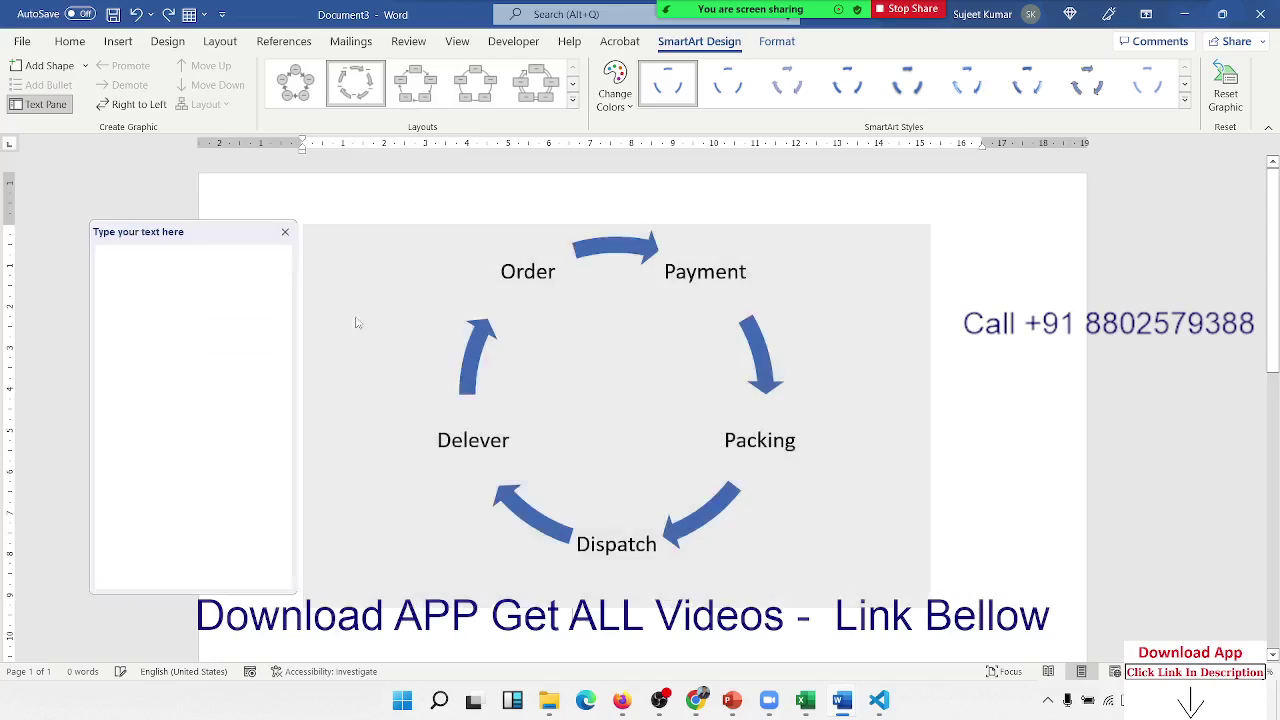
click(250, 200)
click(118, 41)
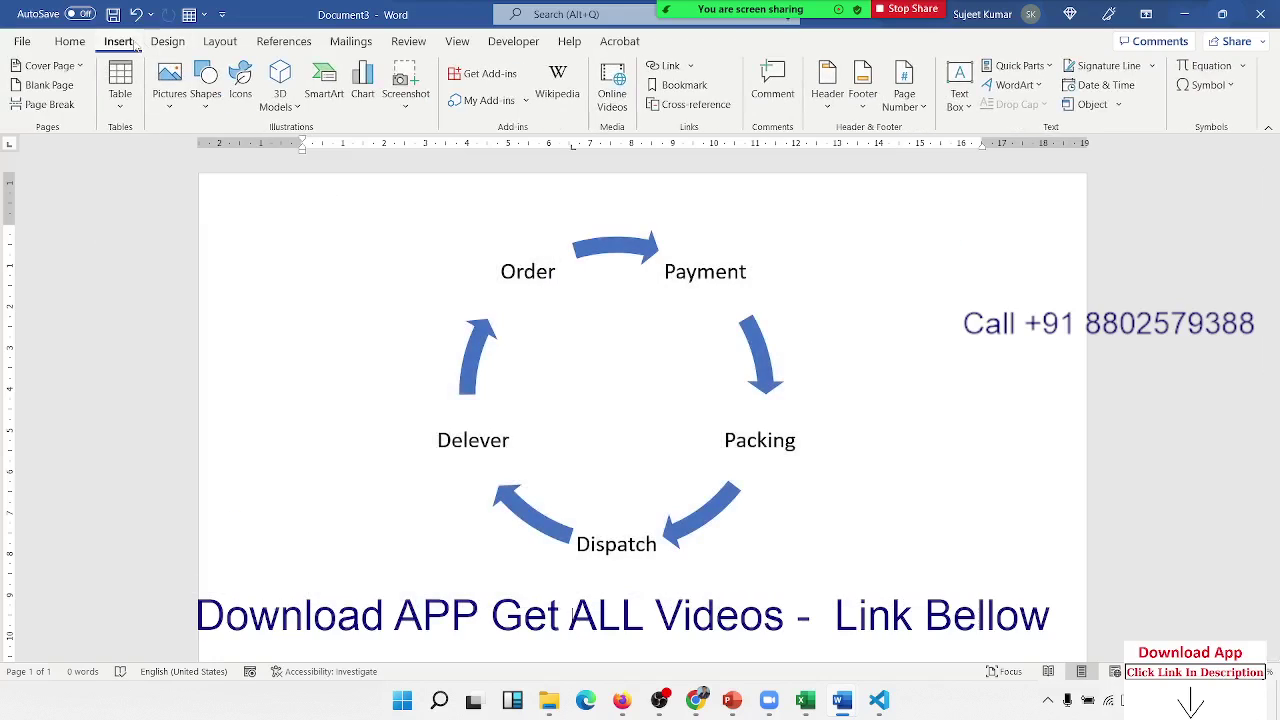
- Dismiss the SmartArt chooser and arrow menu unchanged, then select the whole cycle diagram and delete it
click(324, 95)
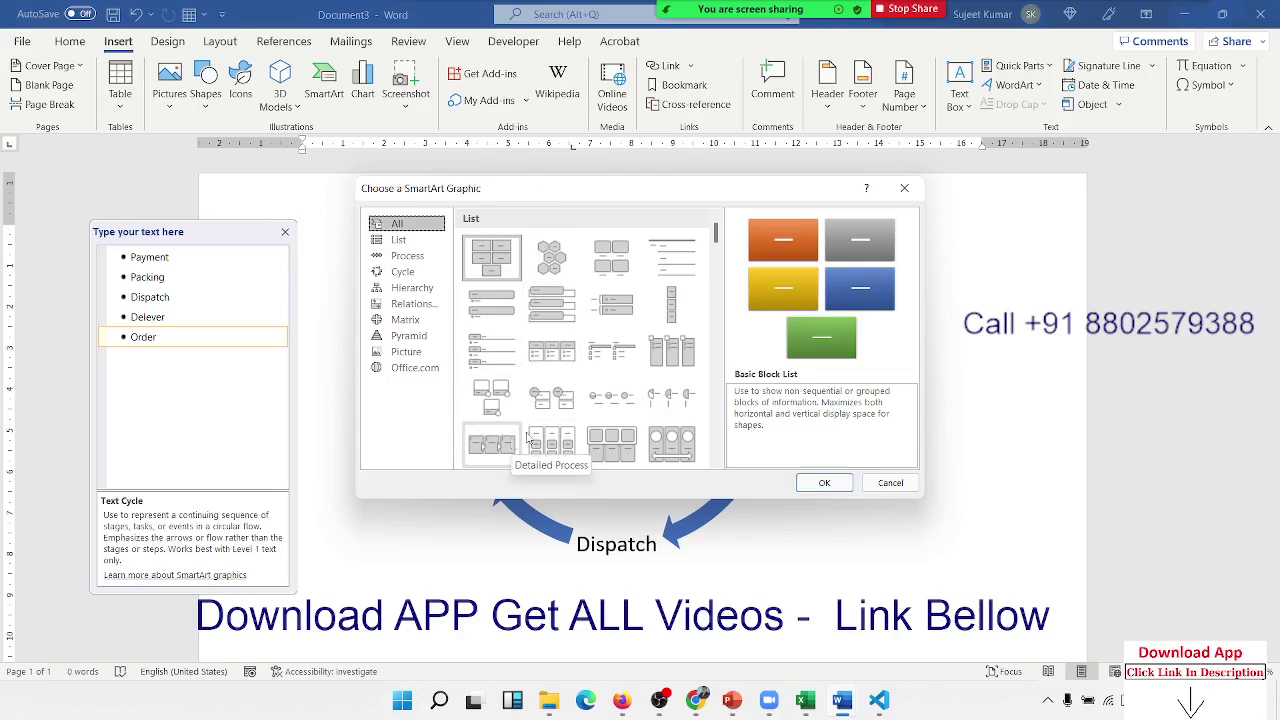
click(904, 188)
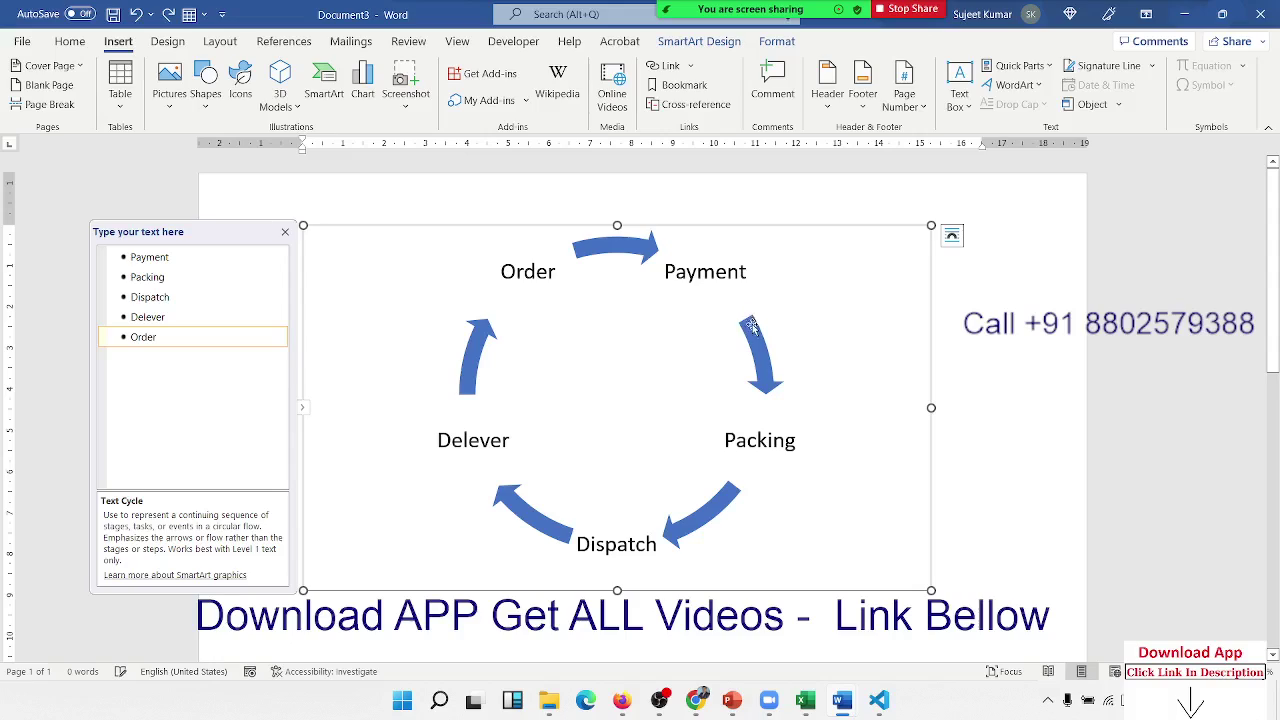
right_click(752, 329)
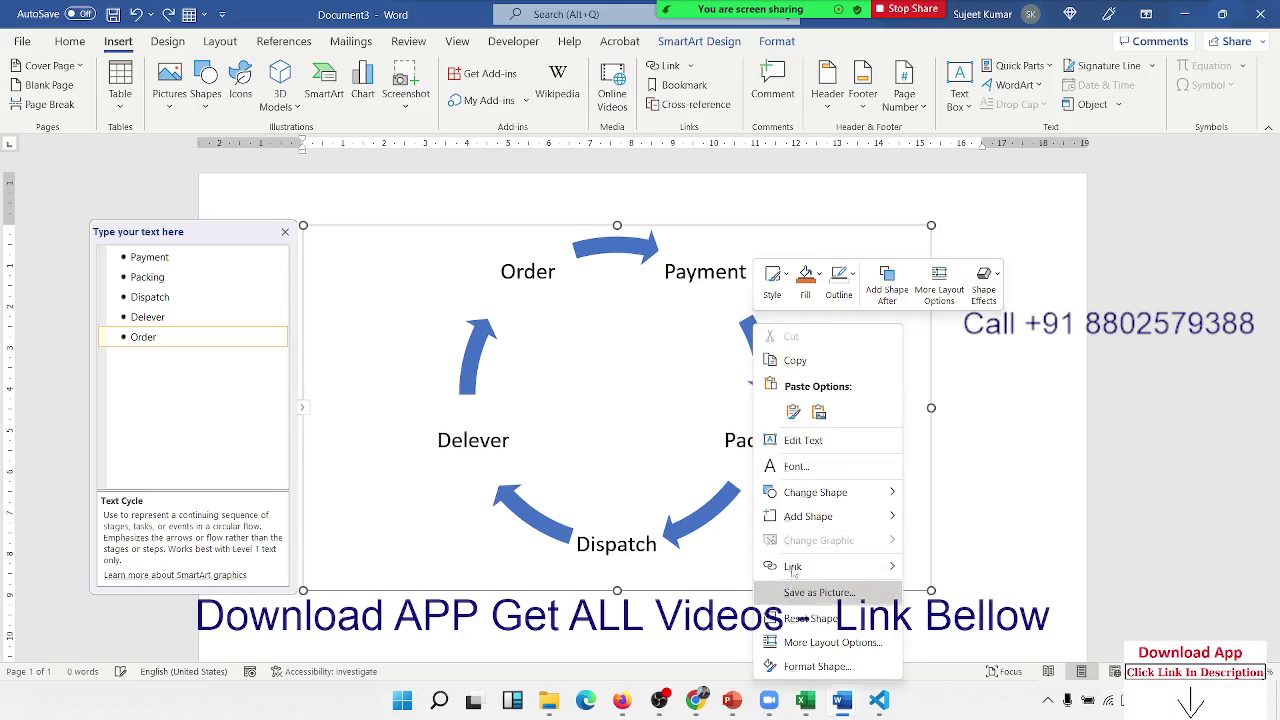
mouse_move(806, 526)
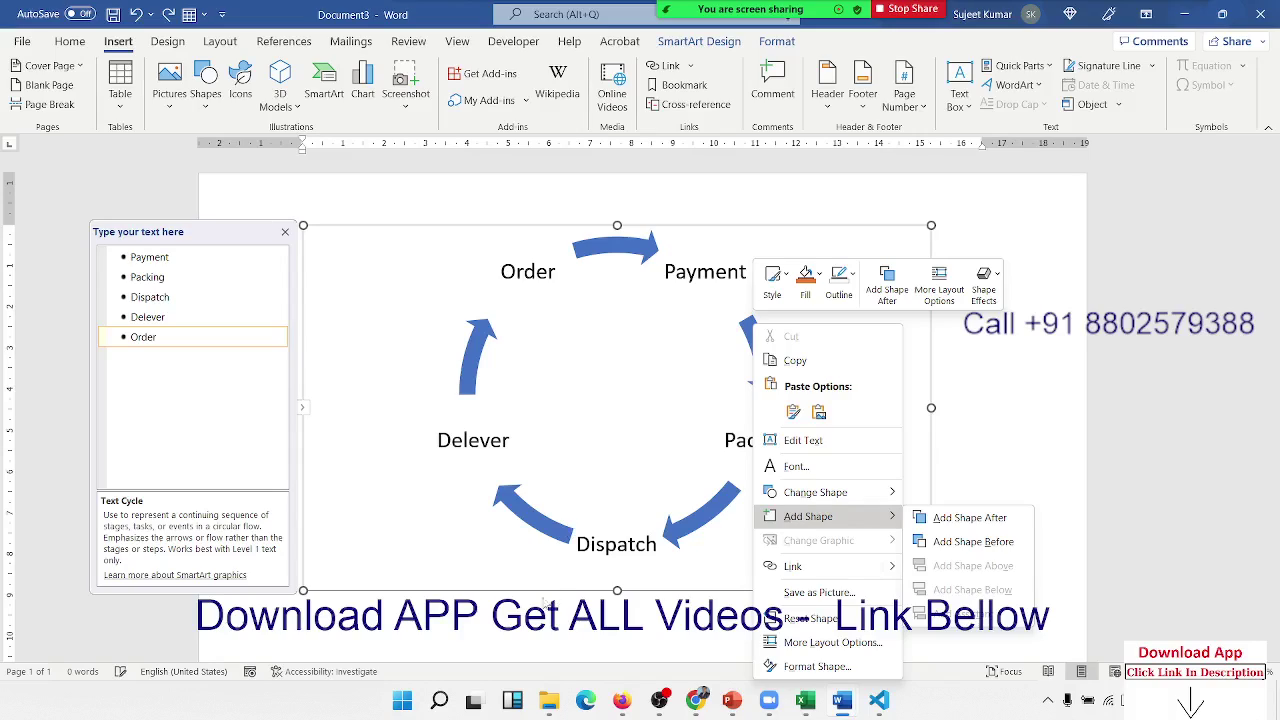
click(467, 649)
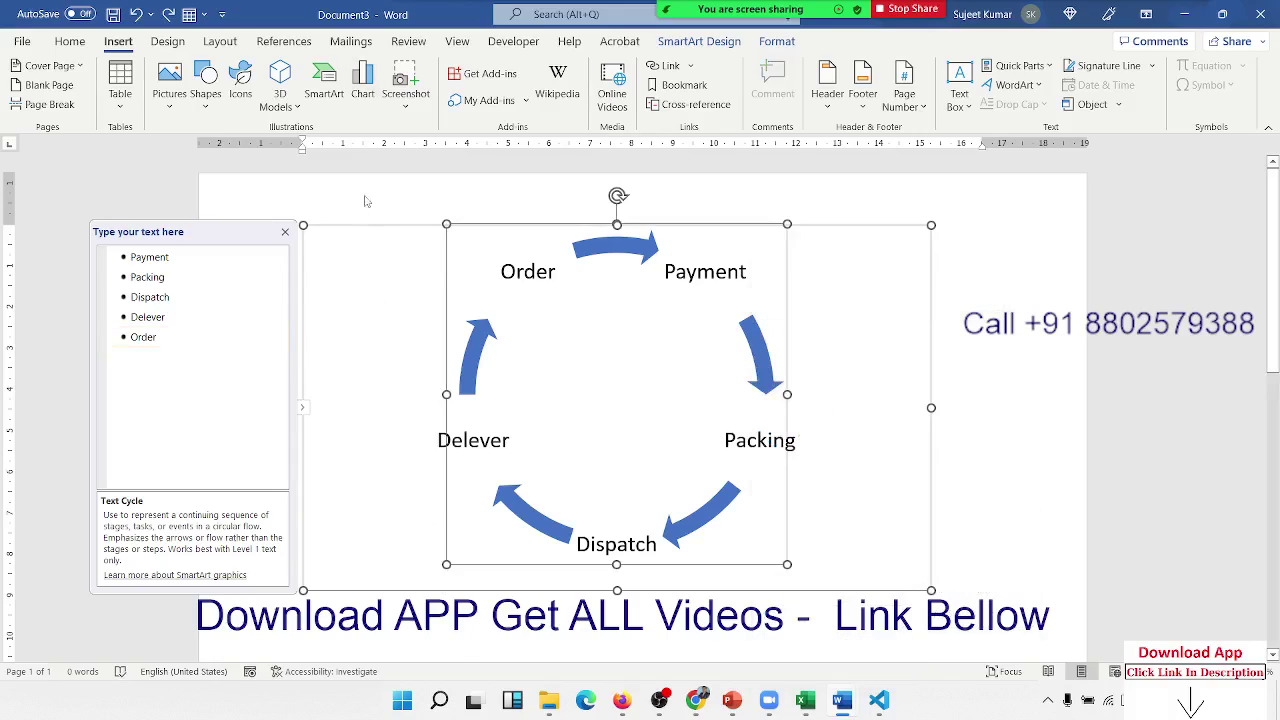
click(357, 227)
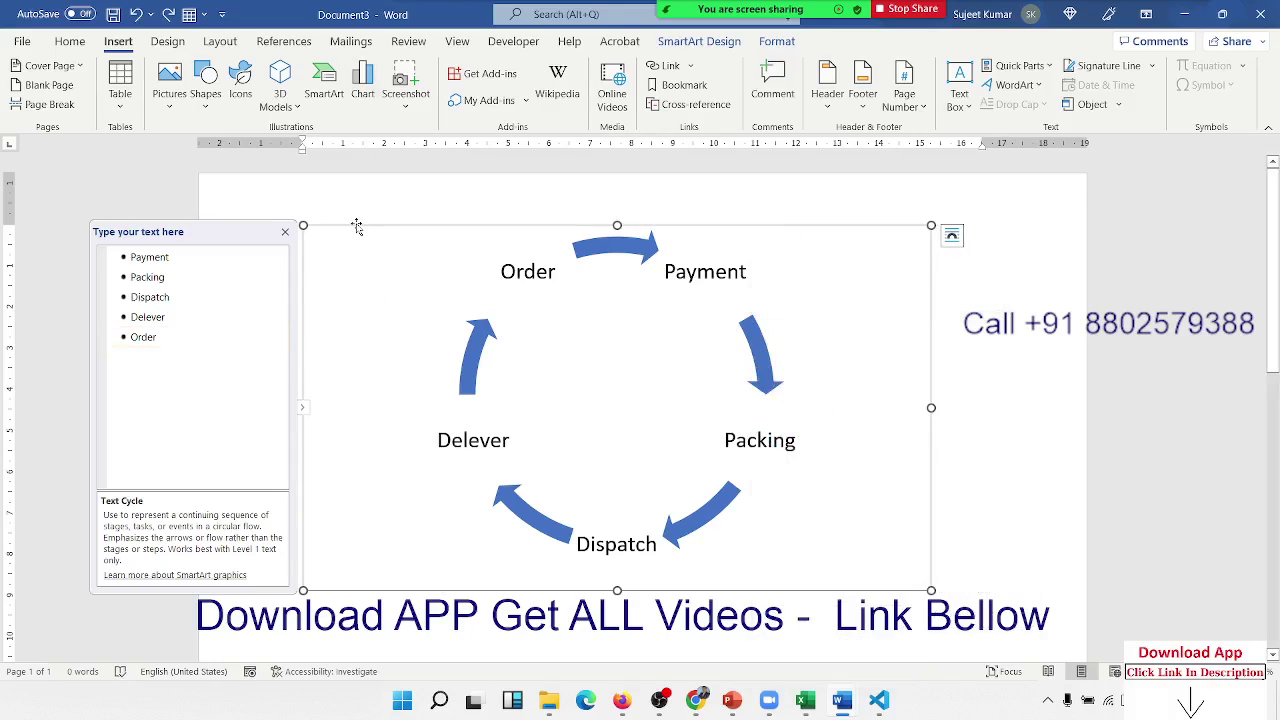
key(Delete)
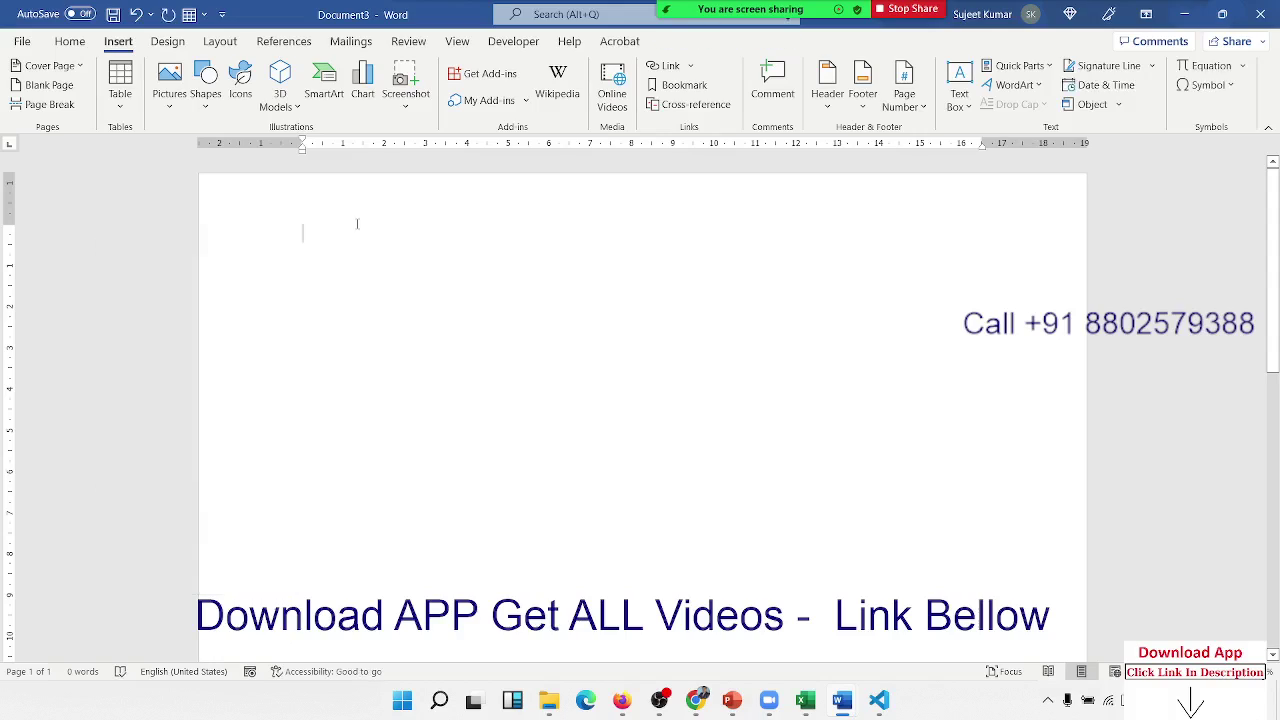
- Insert a pie chart into the document
click(363, 85)
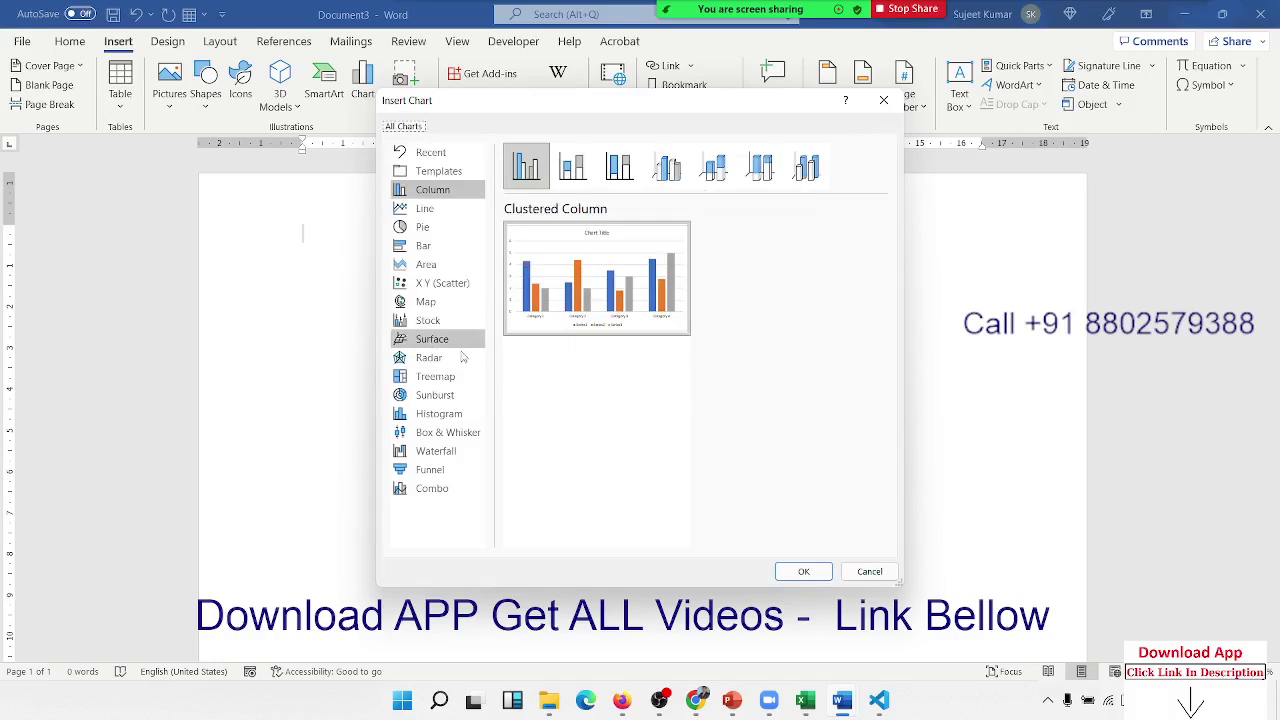
click(449, 232)
click(805, 572)
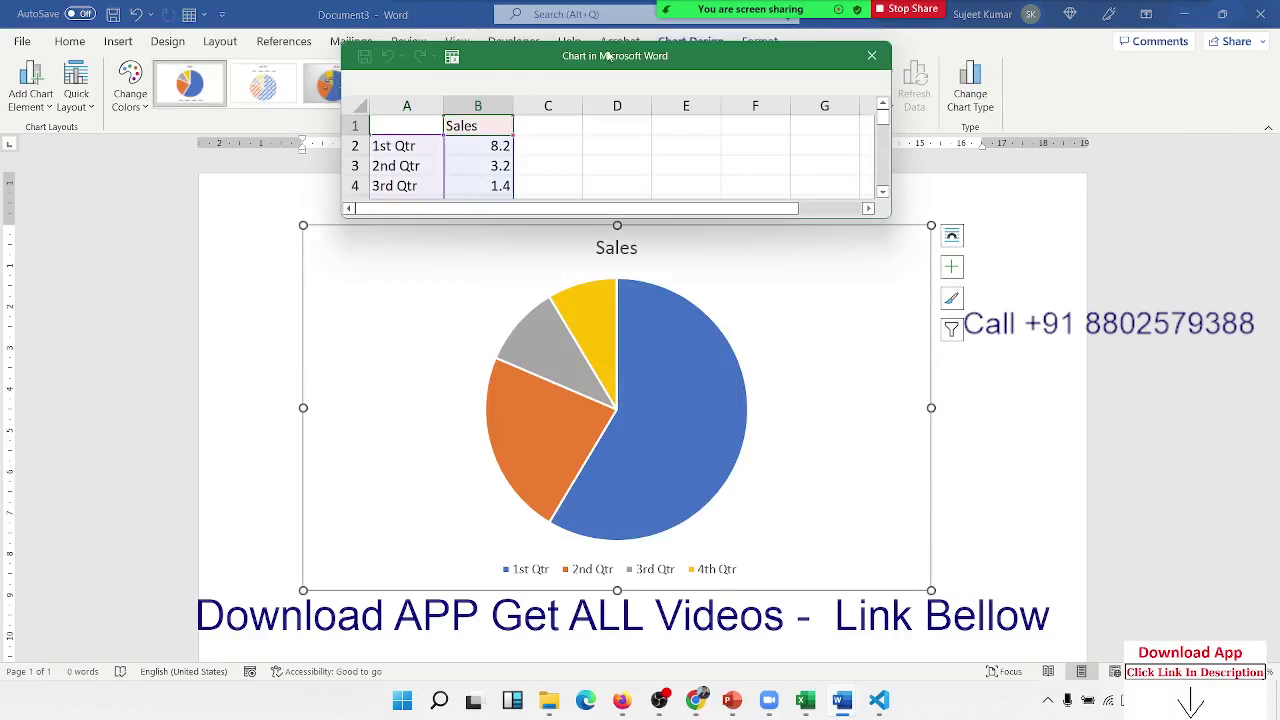
- Enter the quarterly Sales values 52, 25, 65 and 65 in the chart data sheet
click(420, 125)
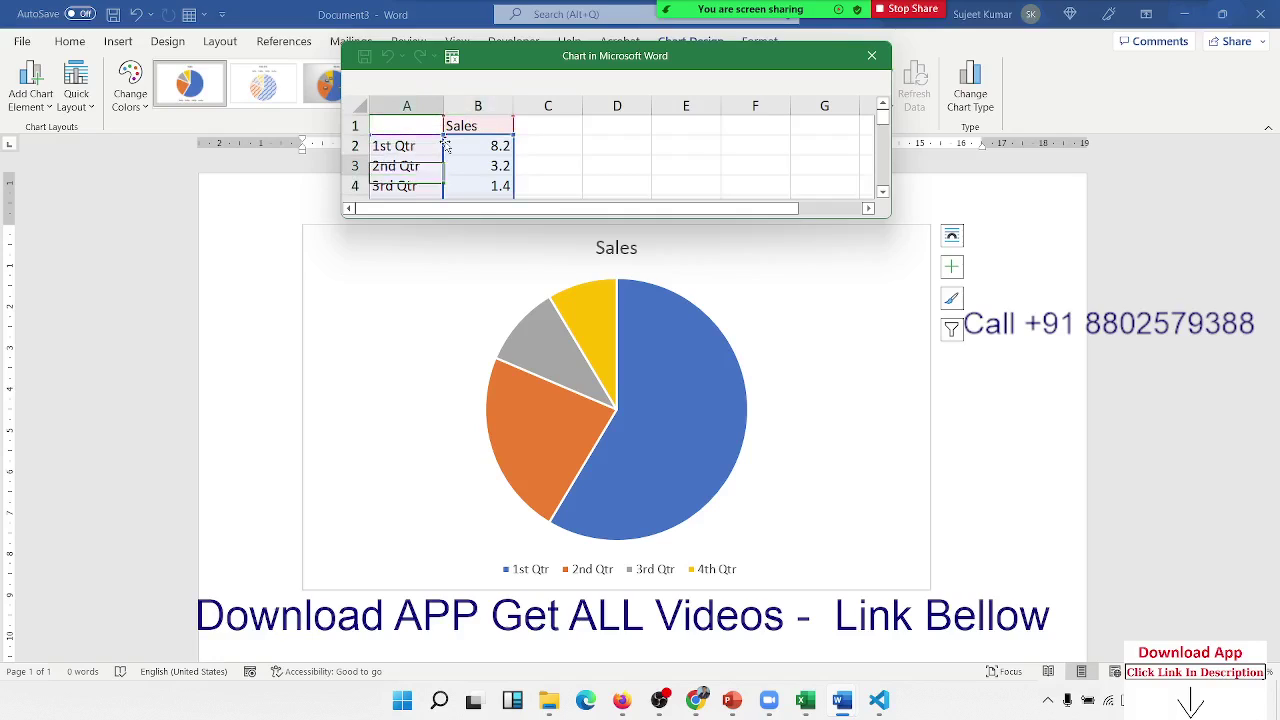
click(446, 146)
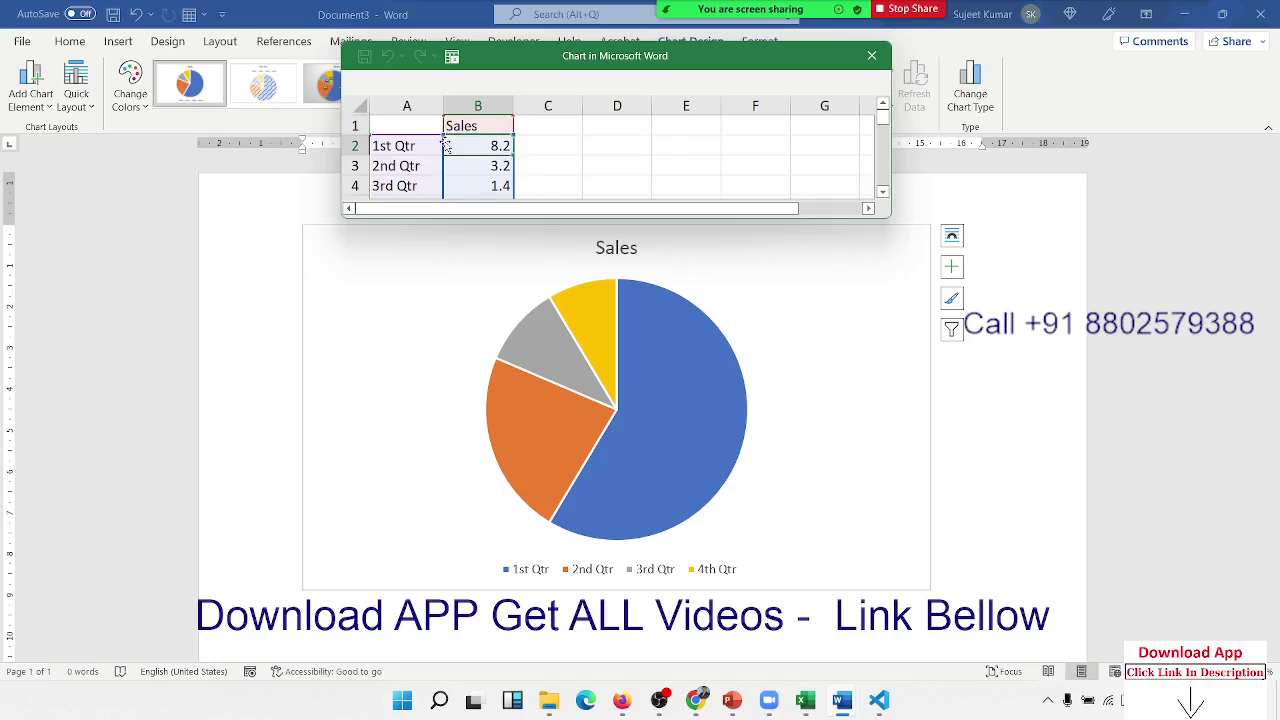
text(52)
key(Return)
text(25)
key(Return)
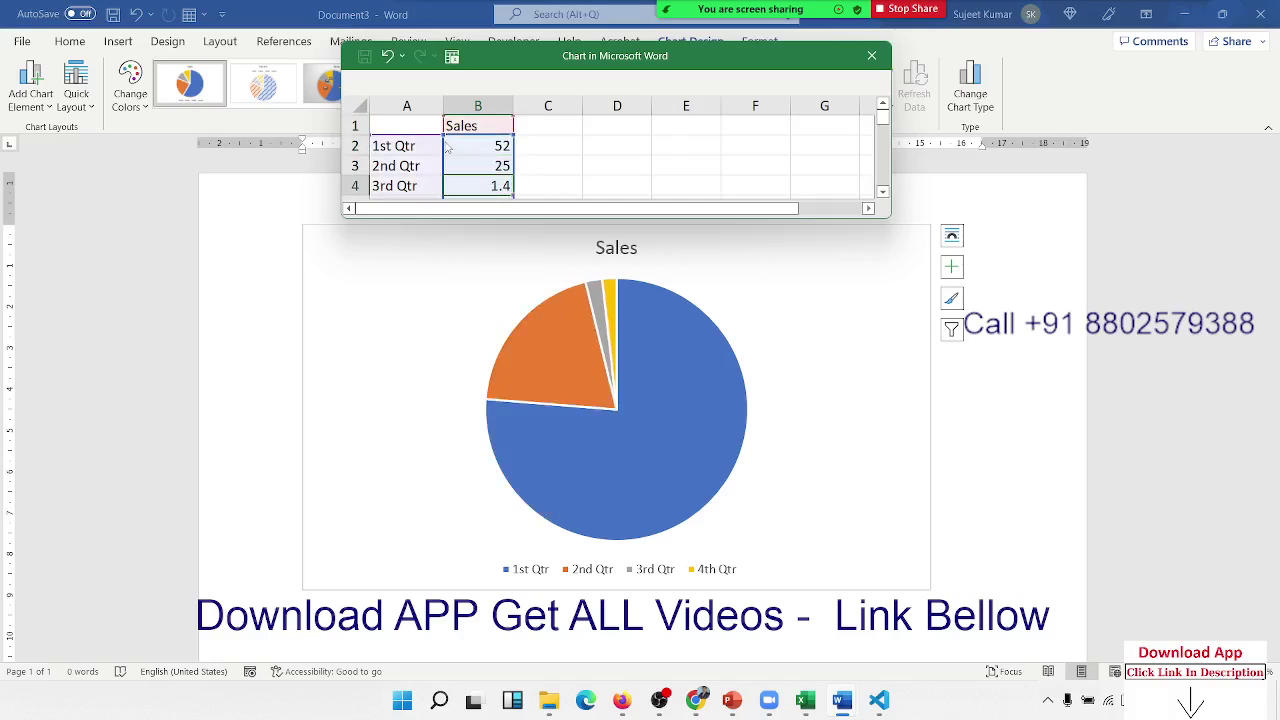
text(65)
key(Return)
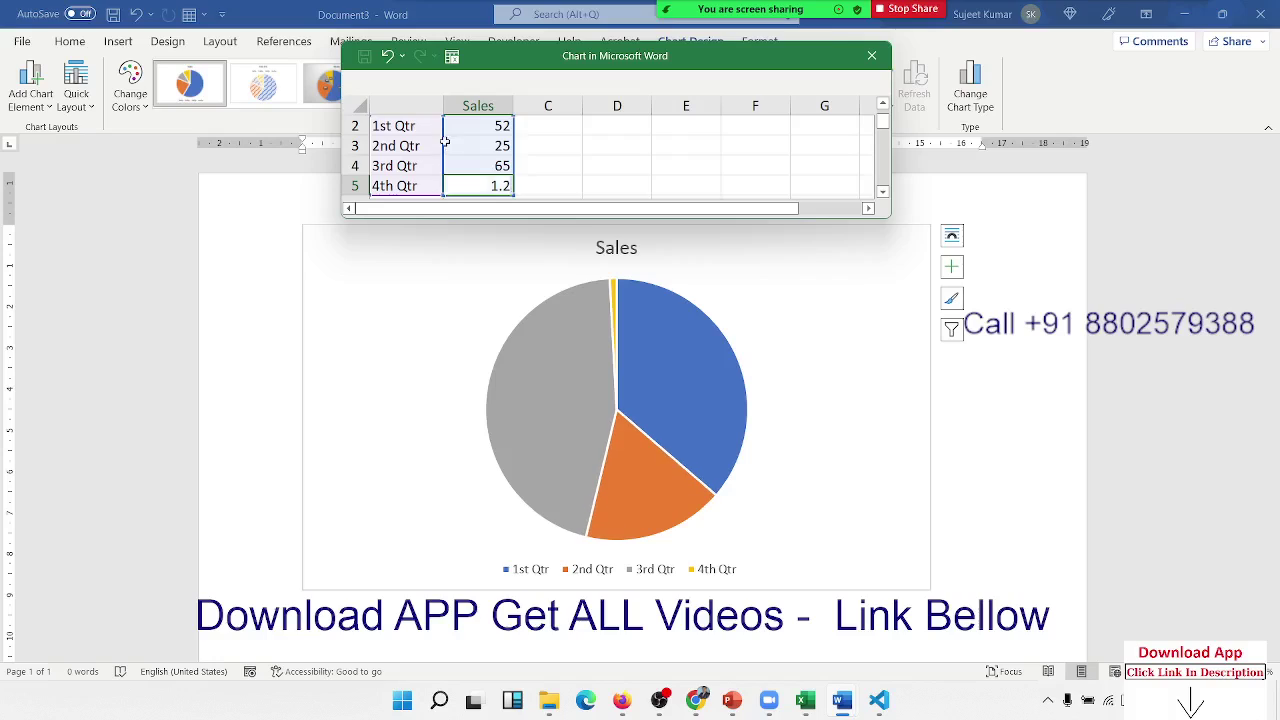
text(65)
key(Return)
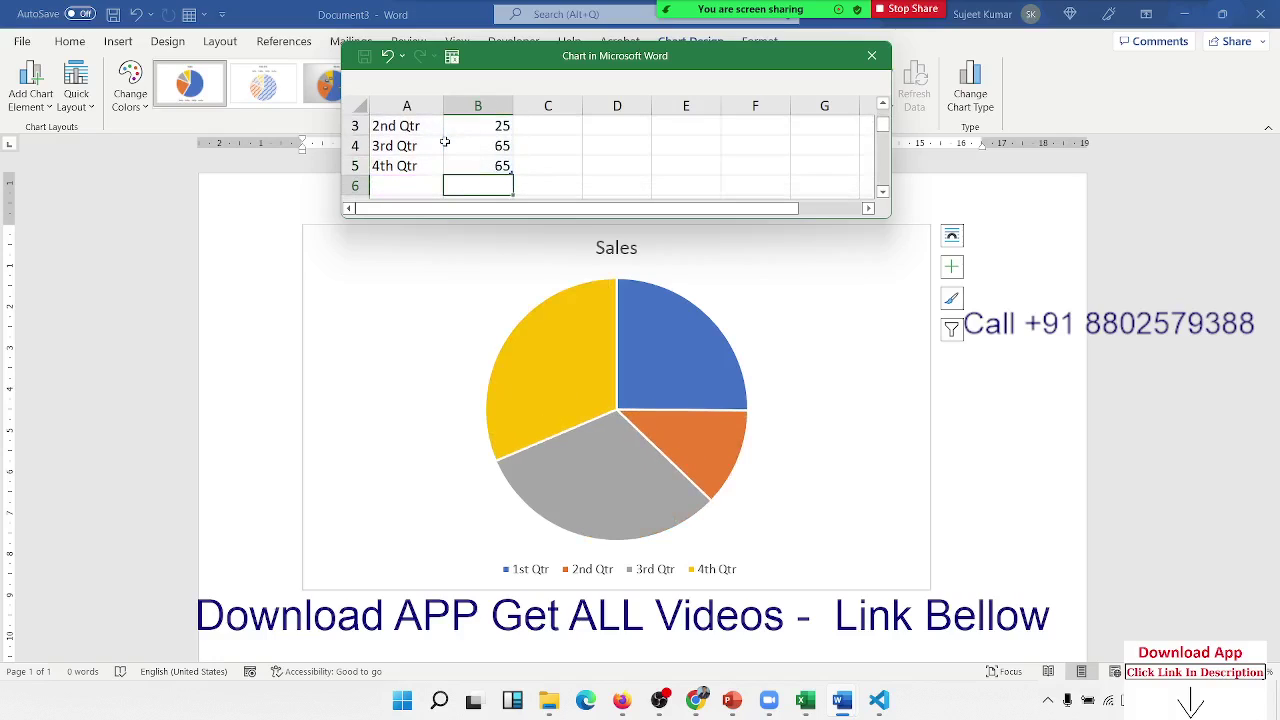
- Adjust the chart's data range in the Sales column to row 6
key(Up)
key(Up)
key(Up)
key(Up)
key(Up)
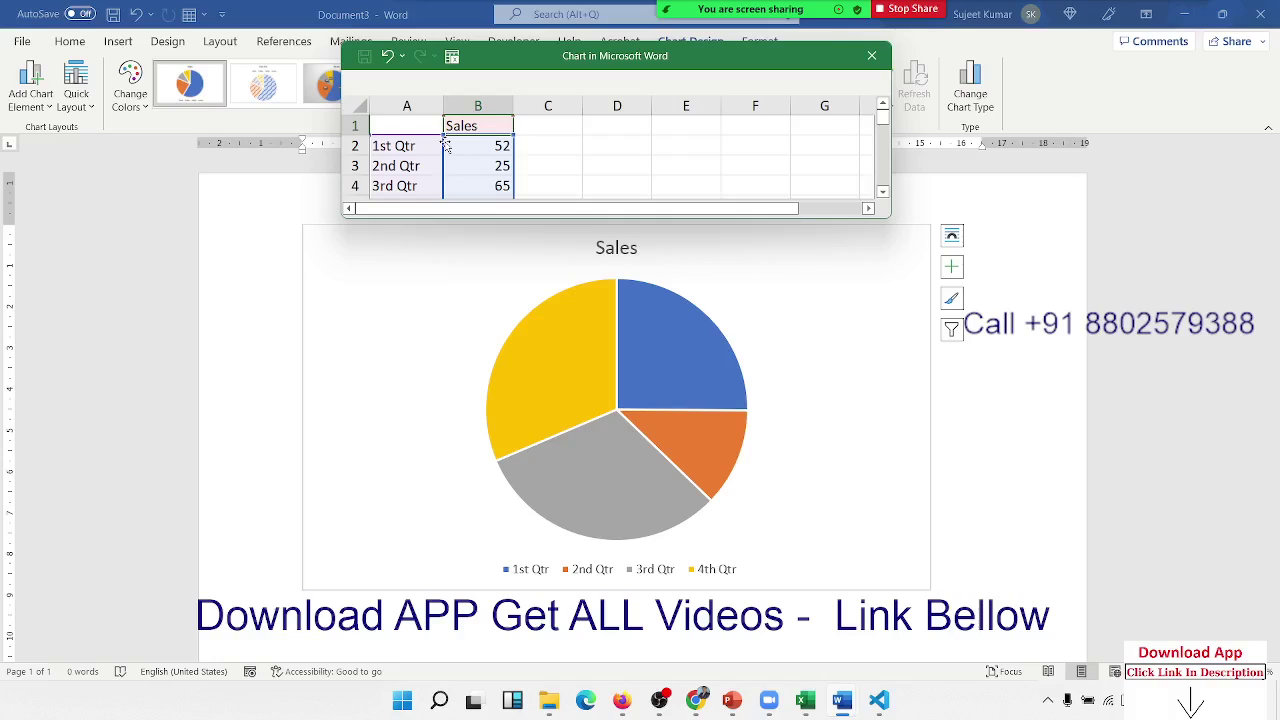
key(Down)
key(Down)
key(Down)
key(Down)
key(Down)
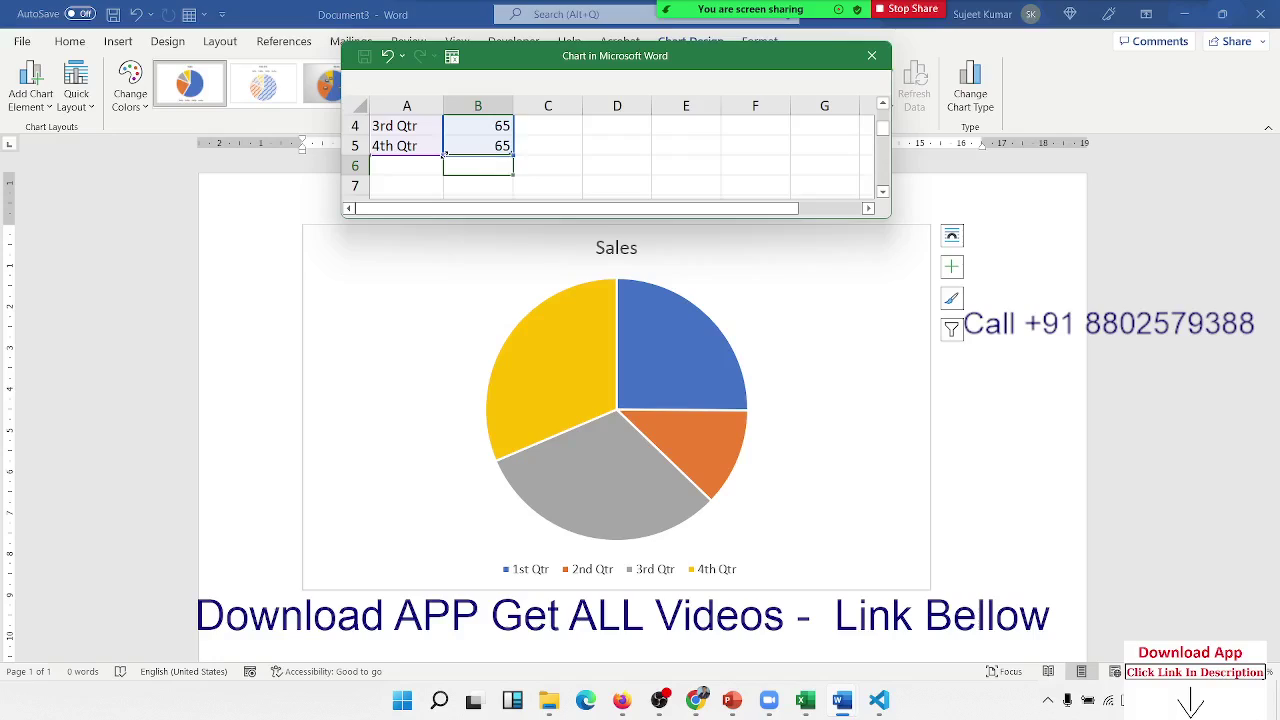
drag(440, 166, 441, 154)
click(580, 168)
click(643, 152)
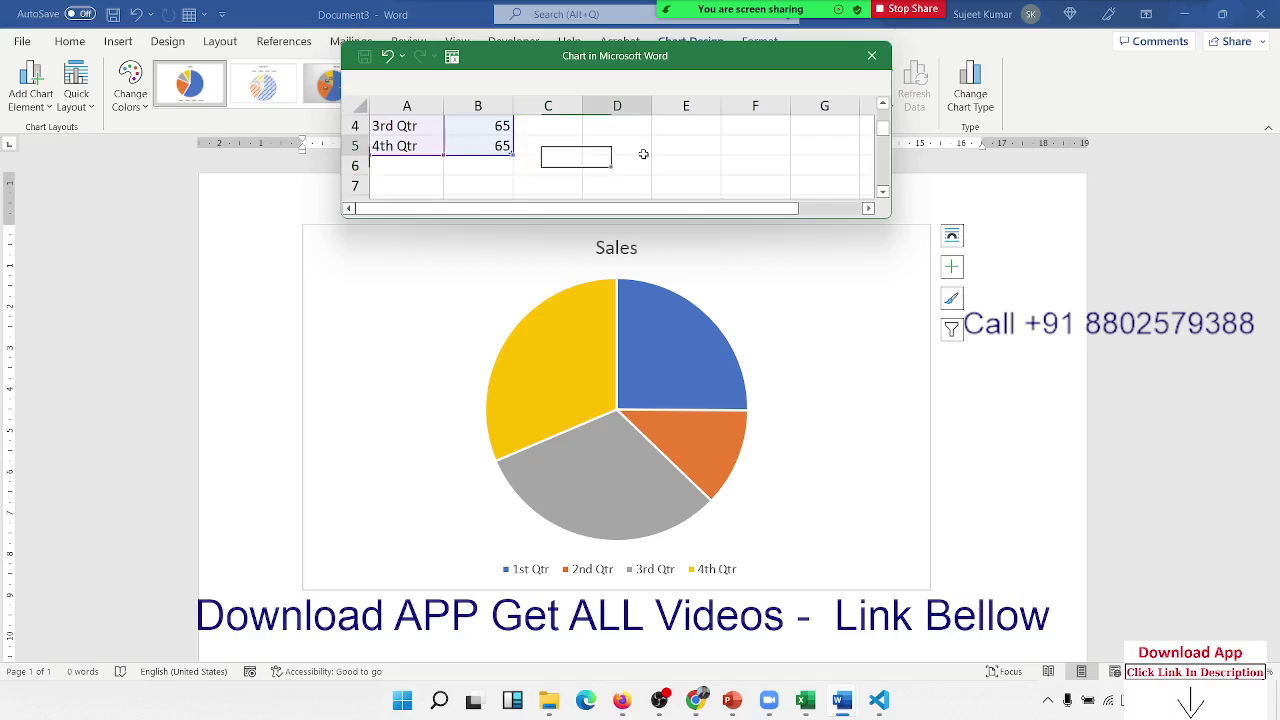
scroll(708, 140, up, 1)
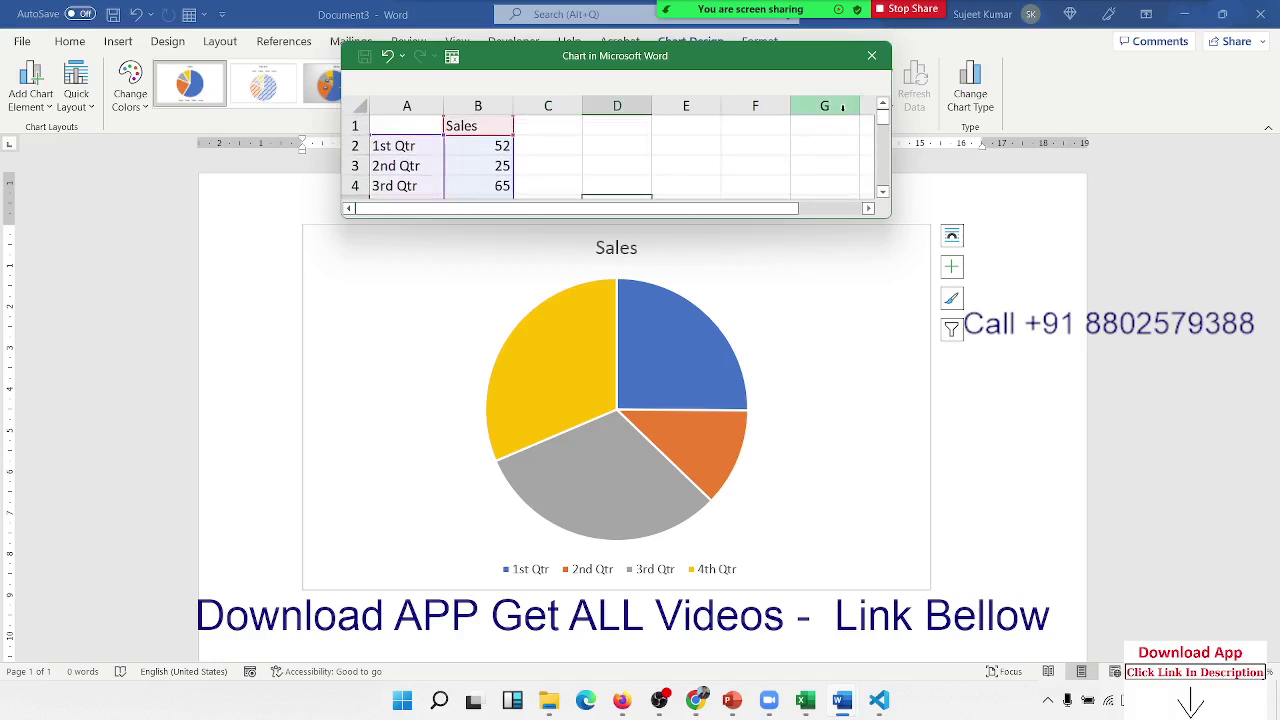
- Close the data sheet and apply the blue chart style with percentage labels
click(872, 56)
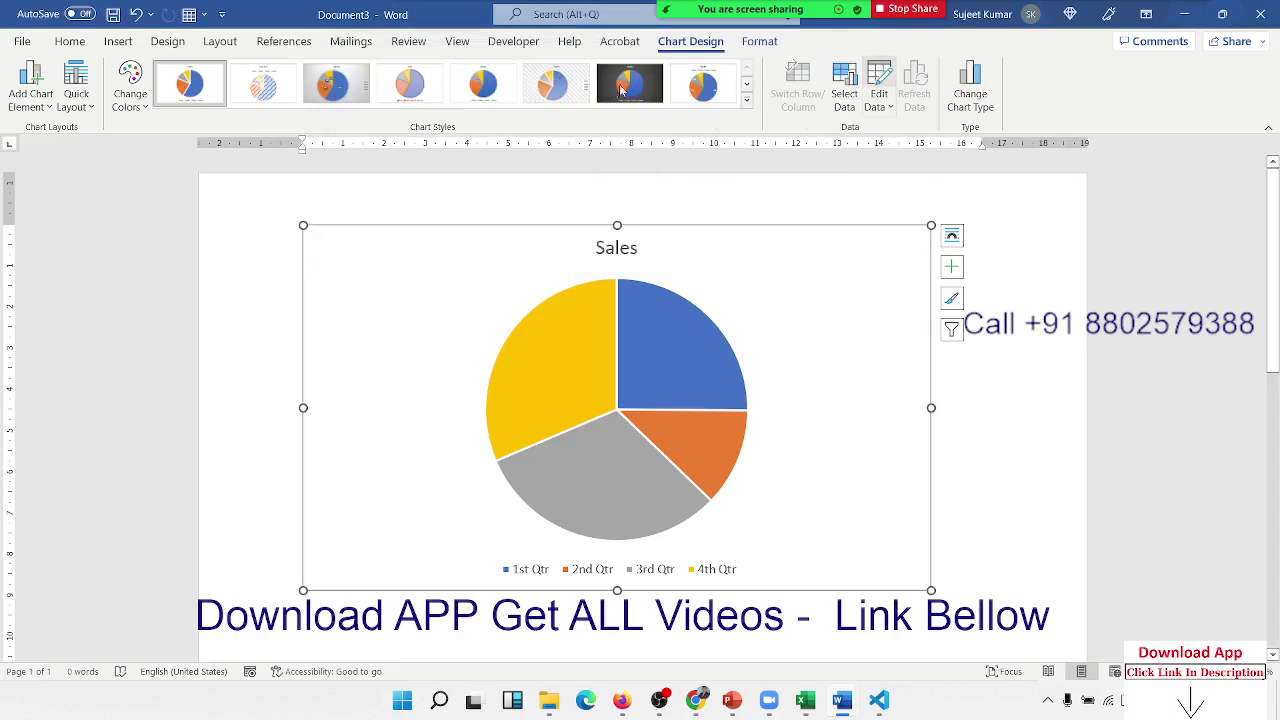
click(747, 100)
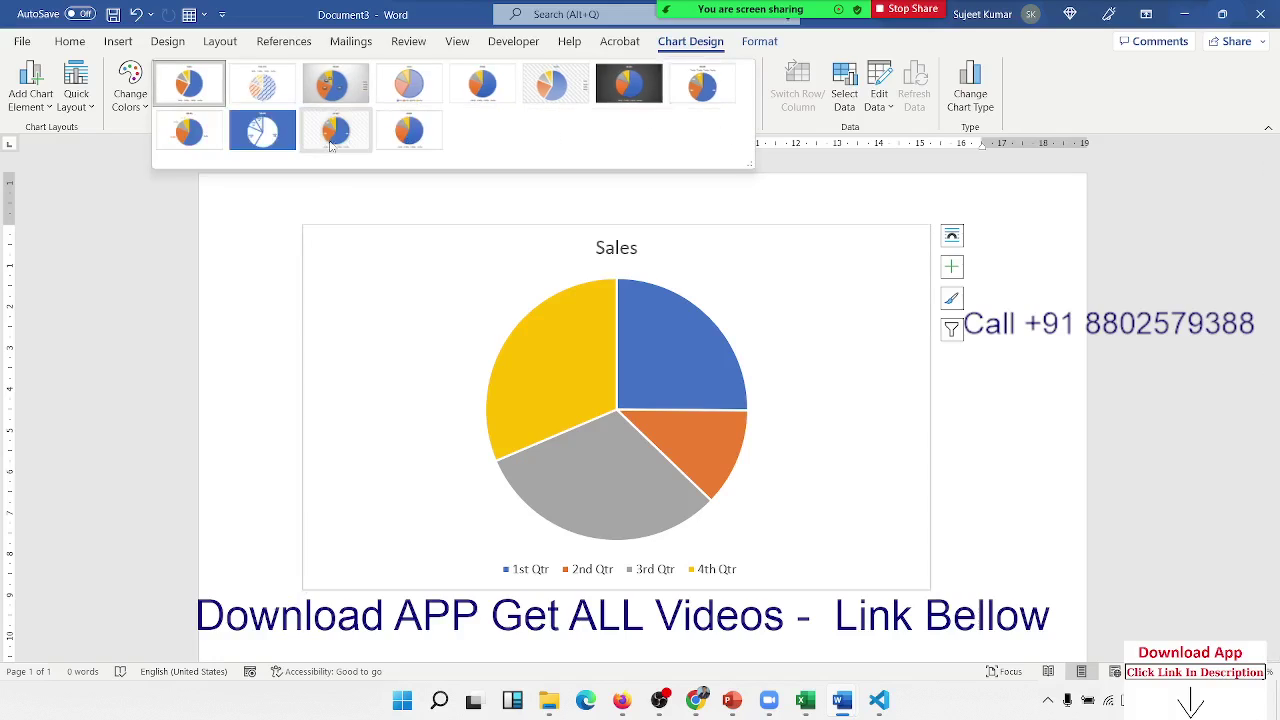
click(262, 130)
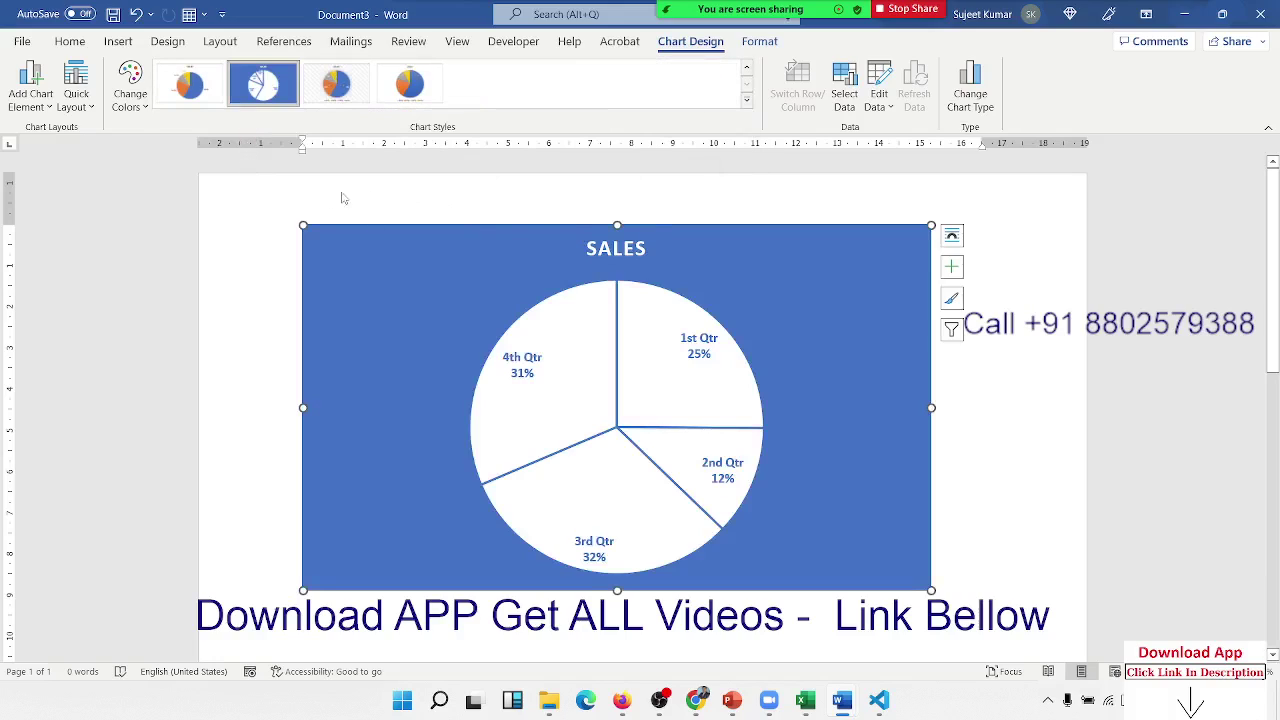
click(266, 208)
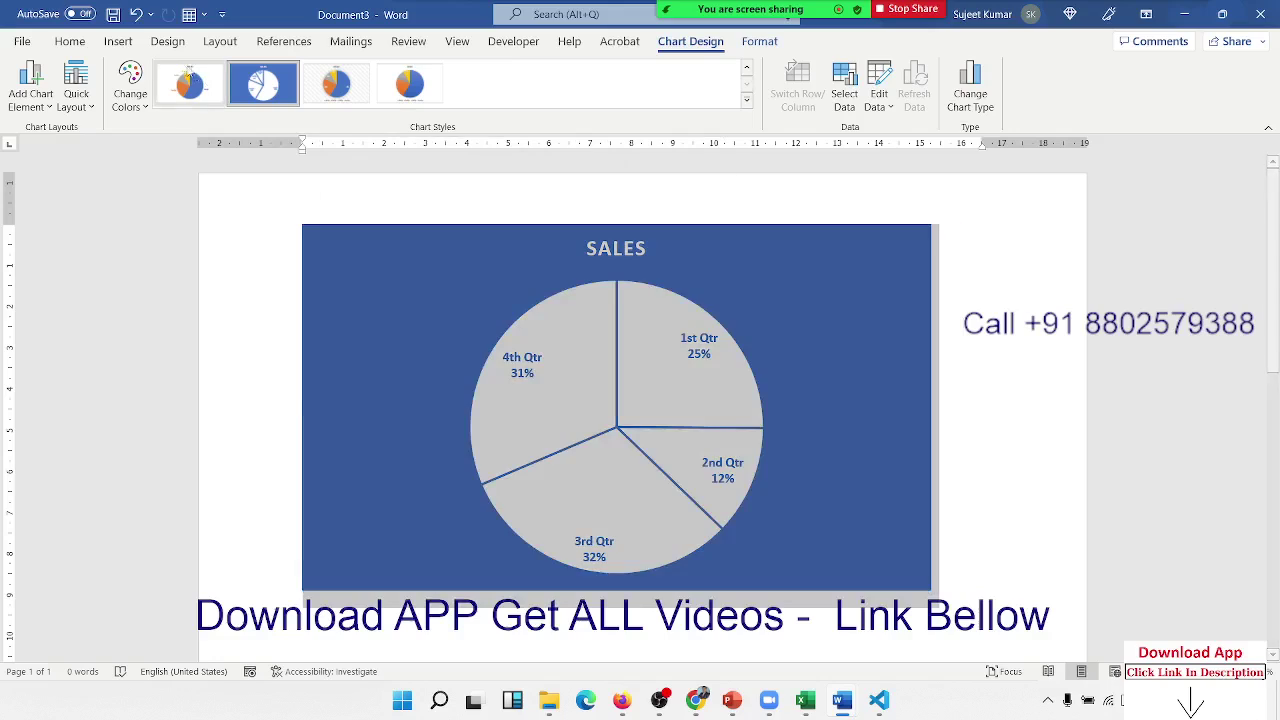
- Insert a screen clipping of the Zoom window's top-left area, then delete it
click(120, 42)
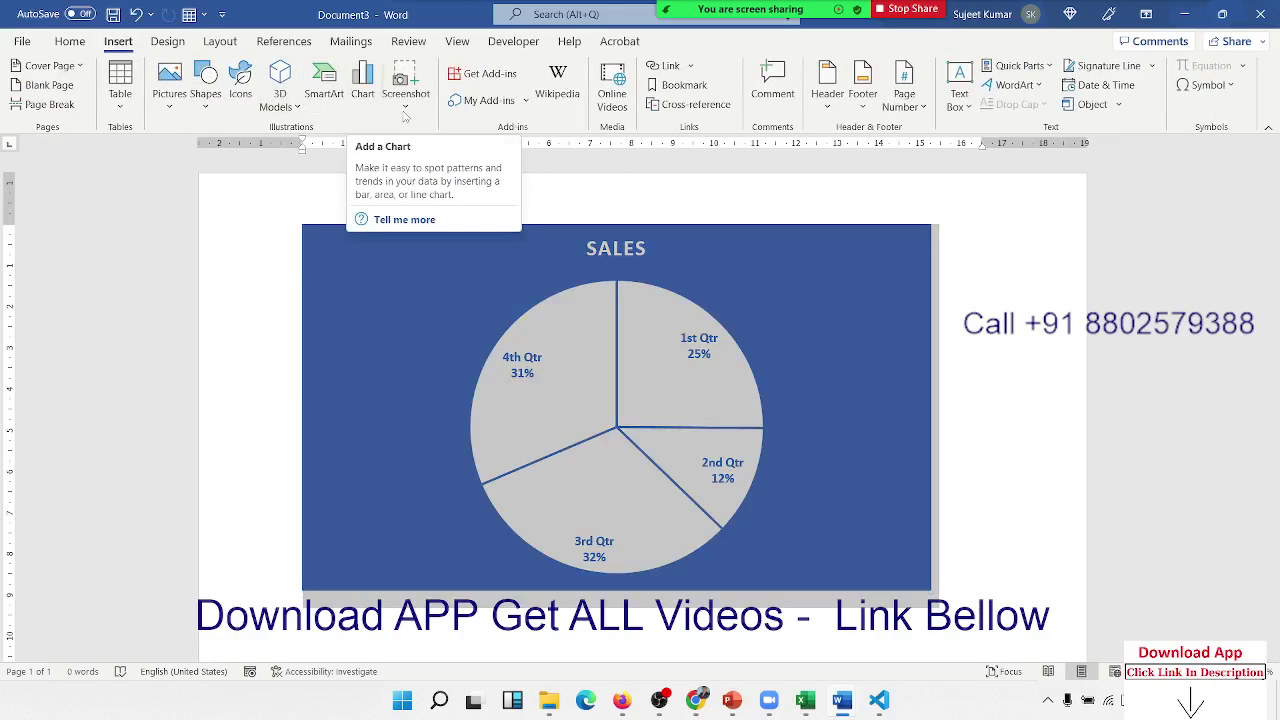
click(409, 116)
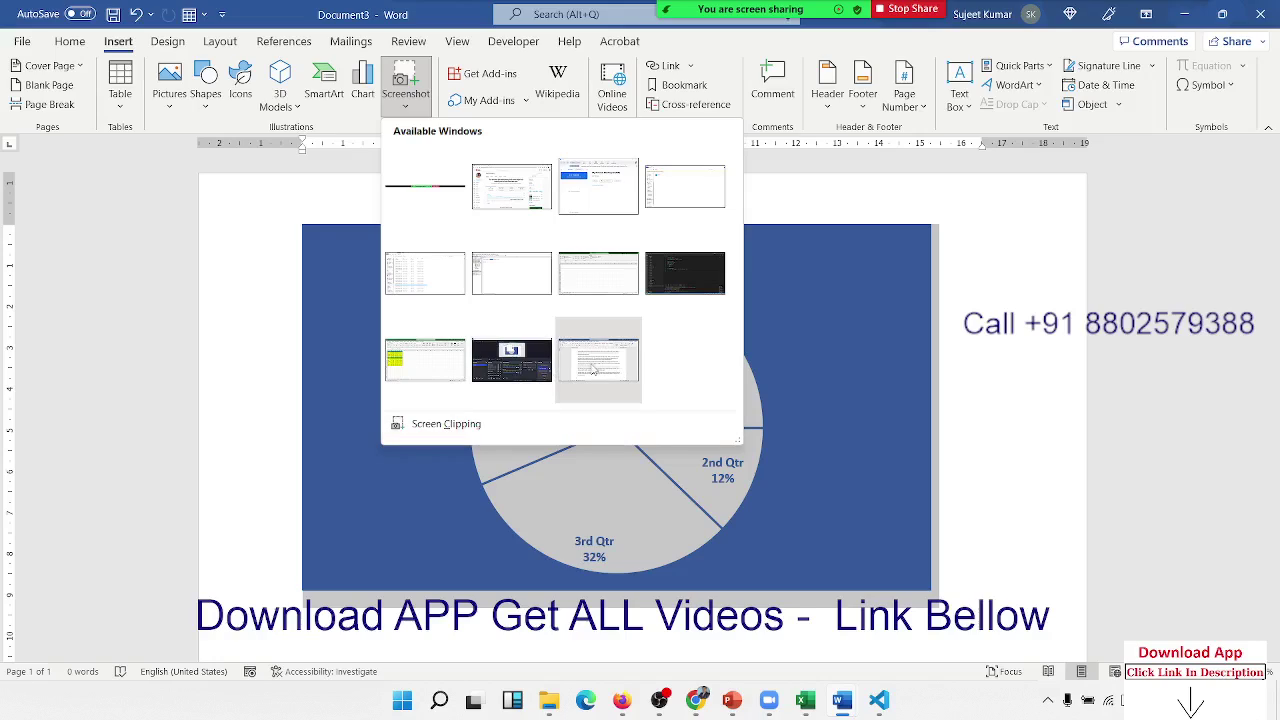
click(473, 427)
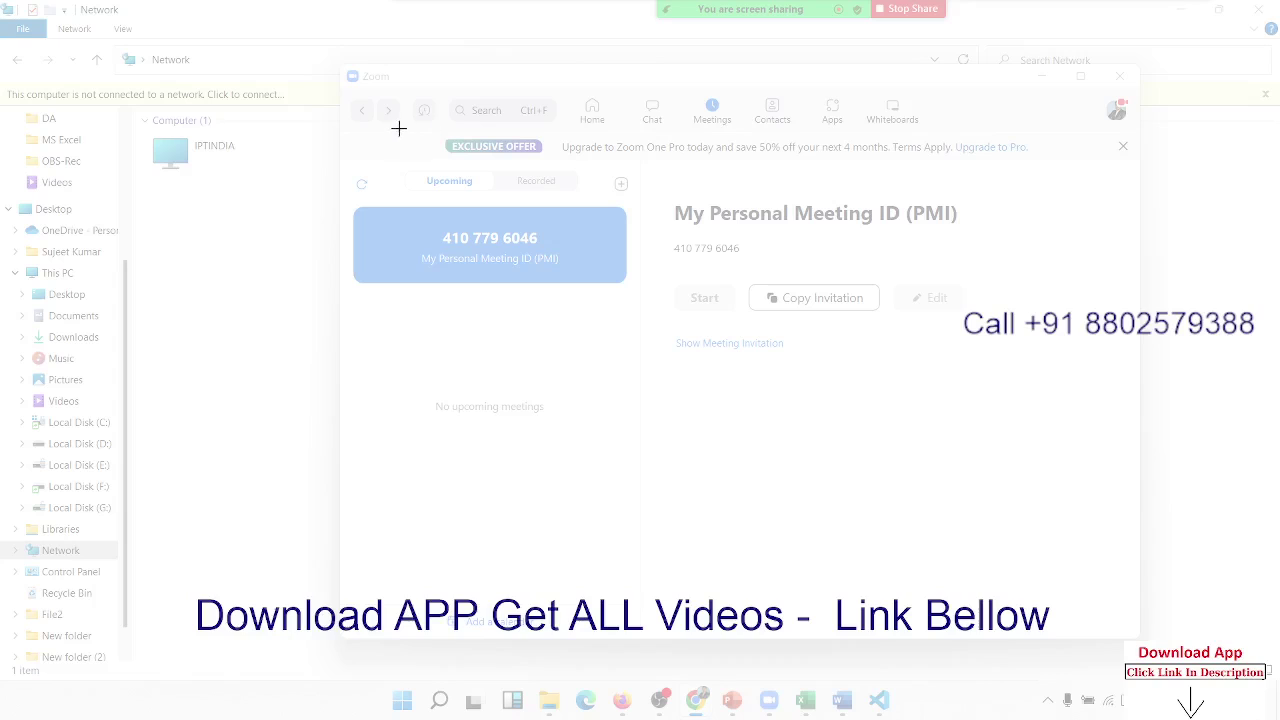
drag(336, 64, 640, 285)
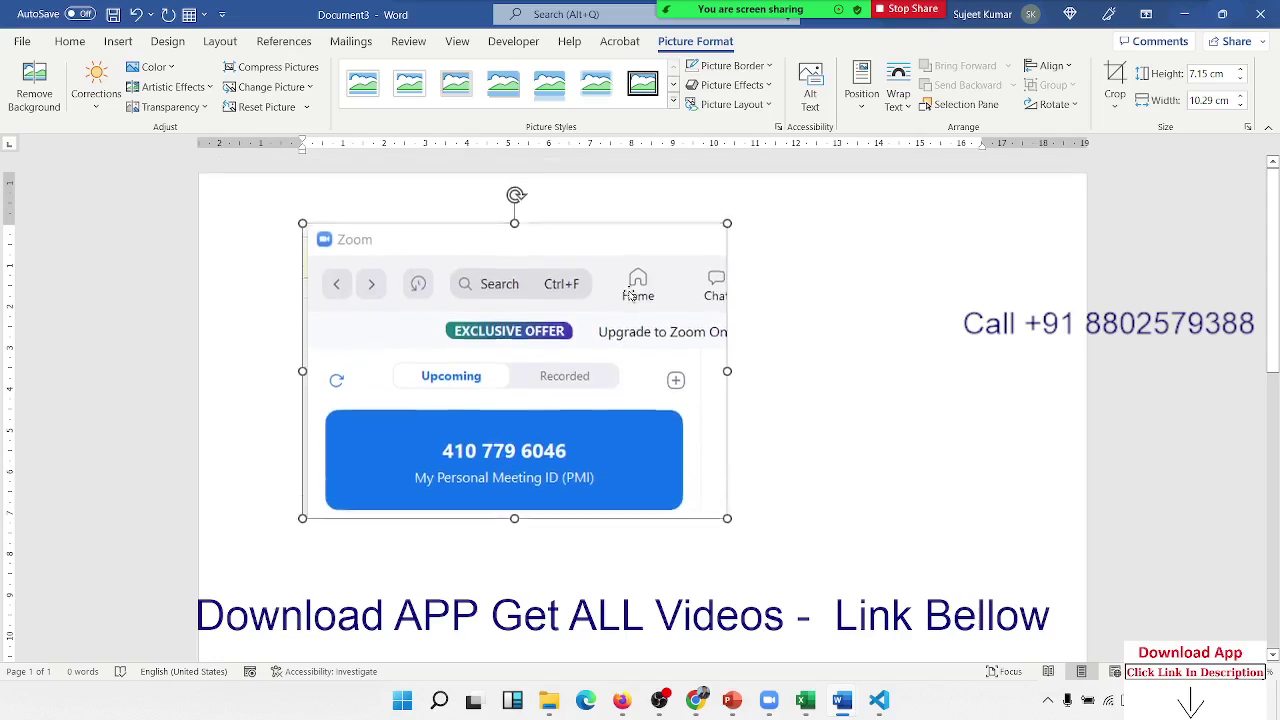
key(Delete)
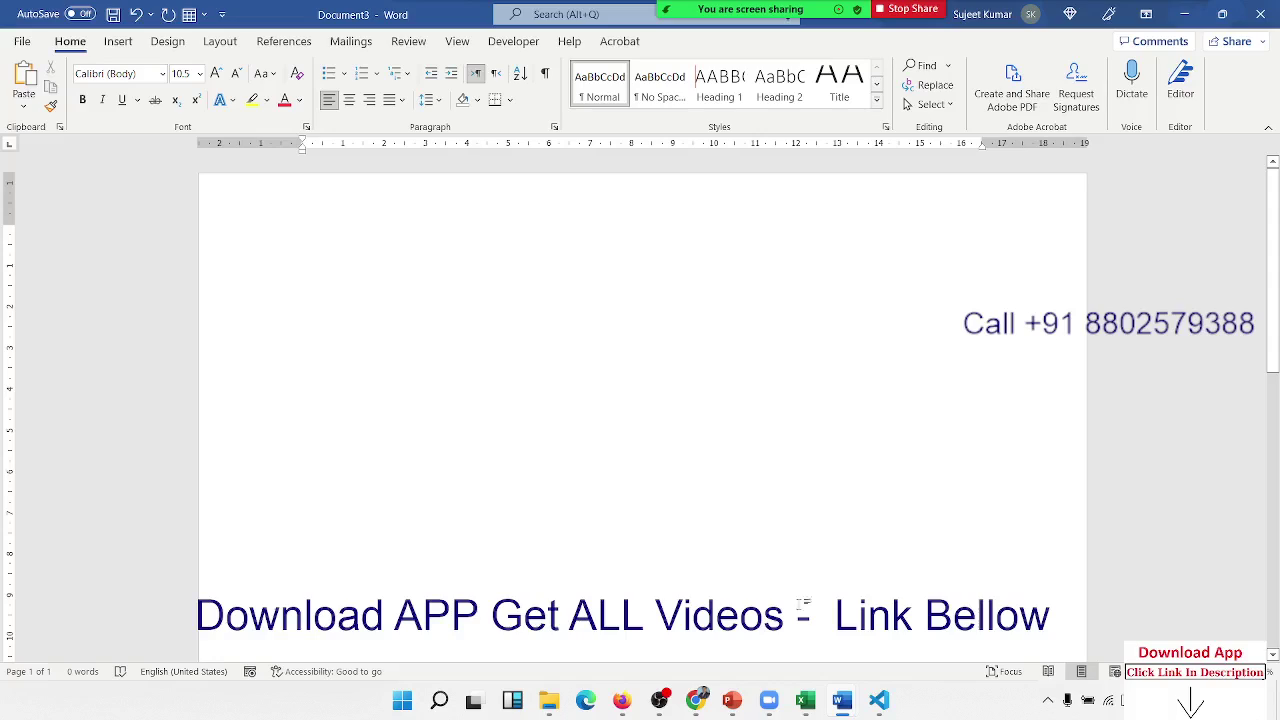
mouse_move(832, 705)
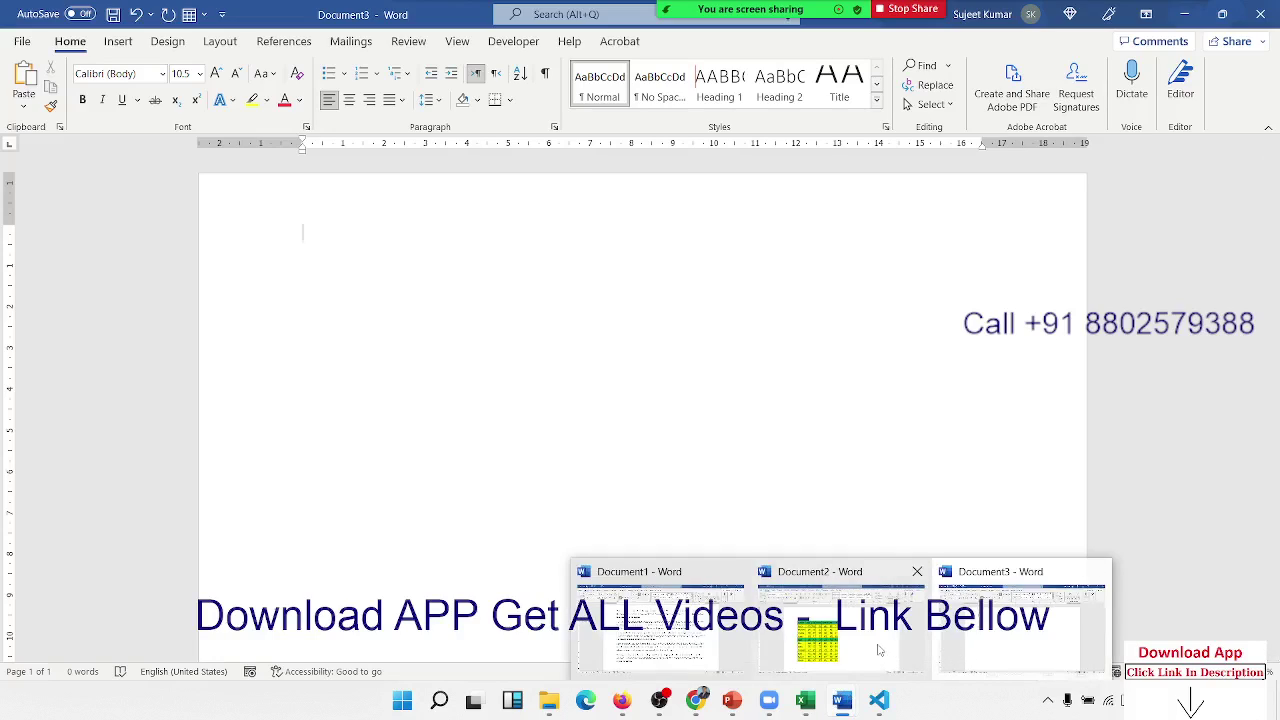
click(878, 648)
mouse_move(845, 690)
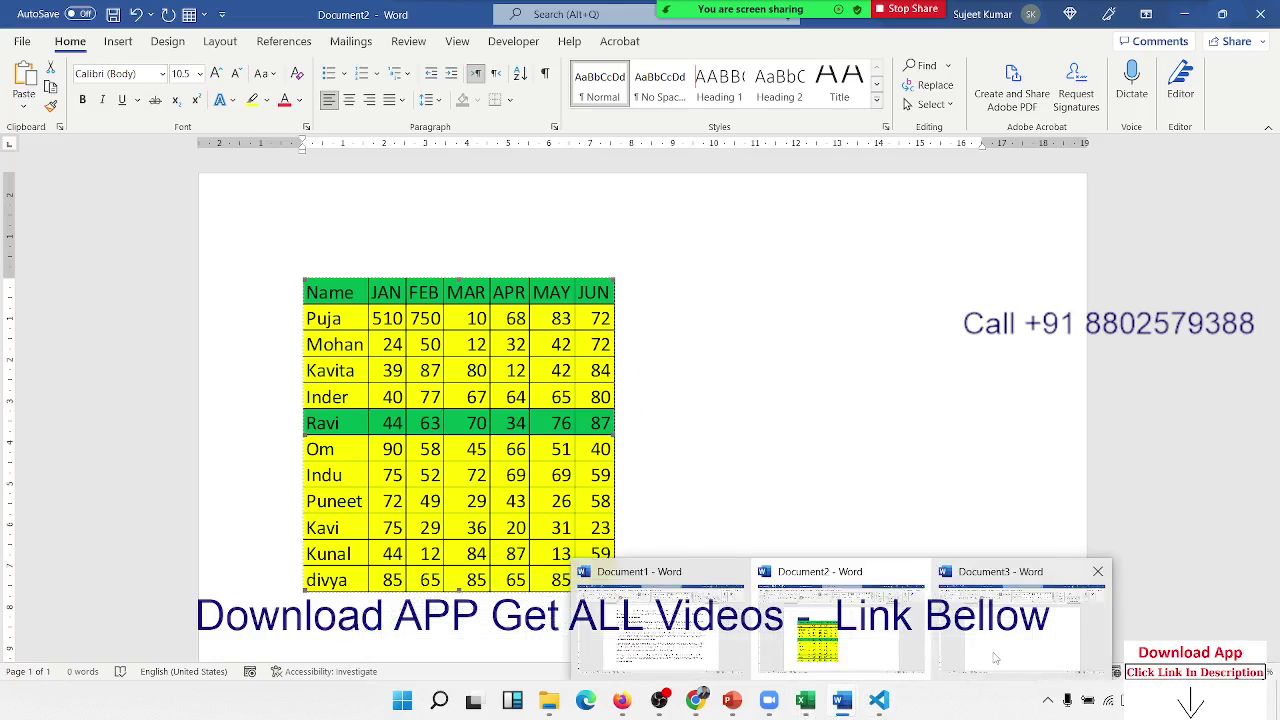
click(997, 640)
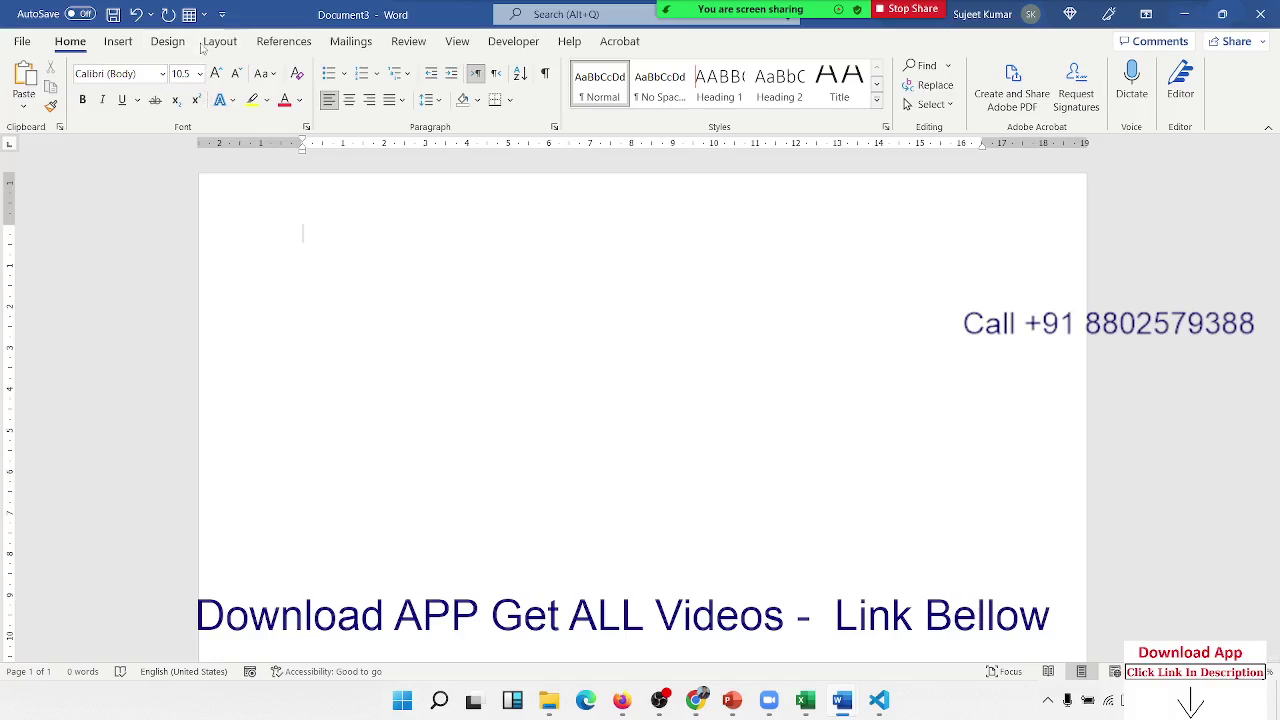
click(118, 41)
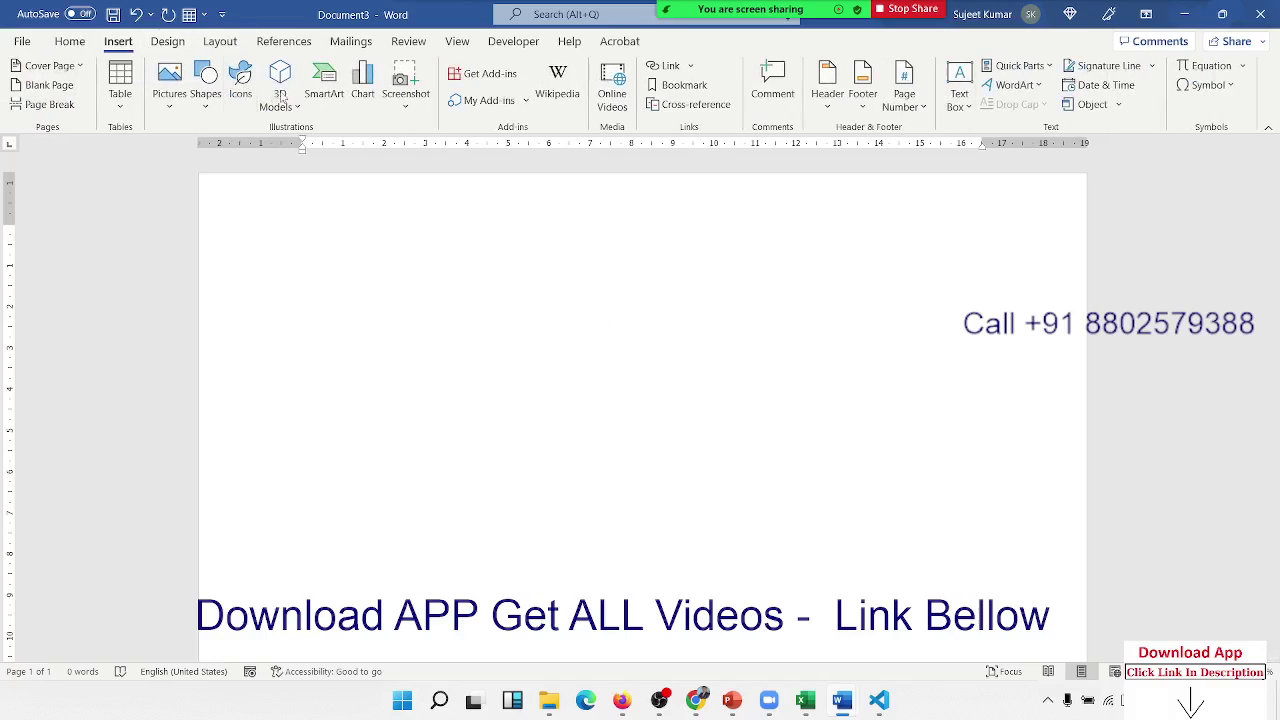
click(397, 110)
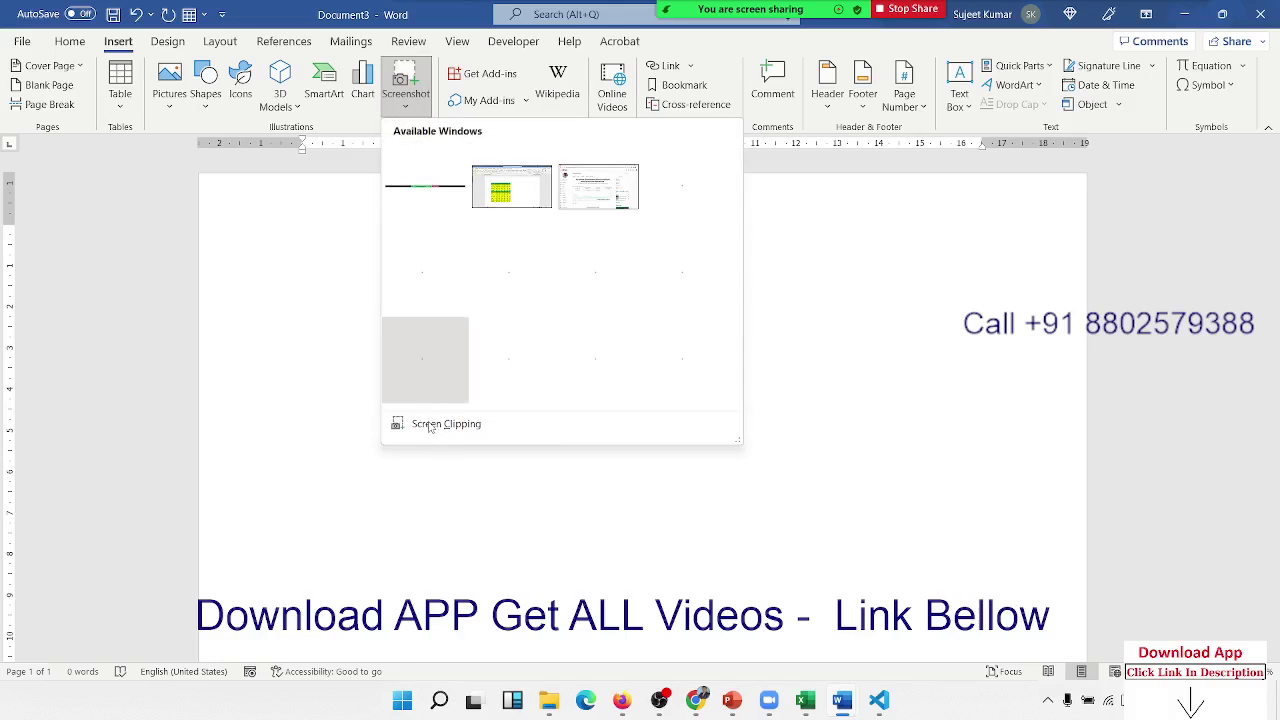
click(430, 425)
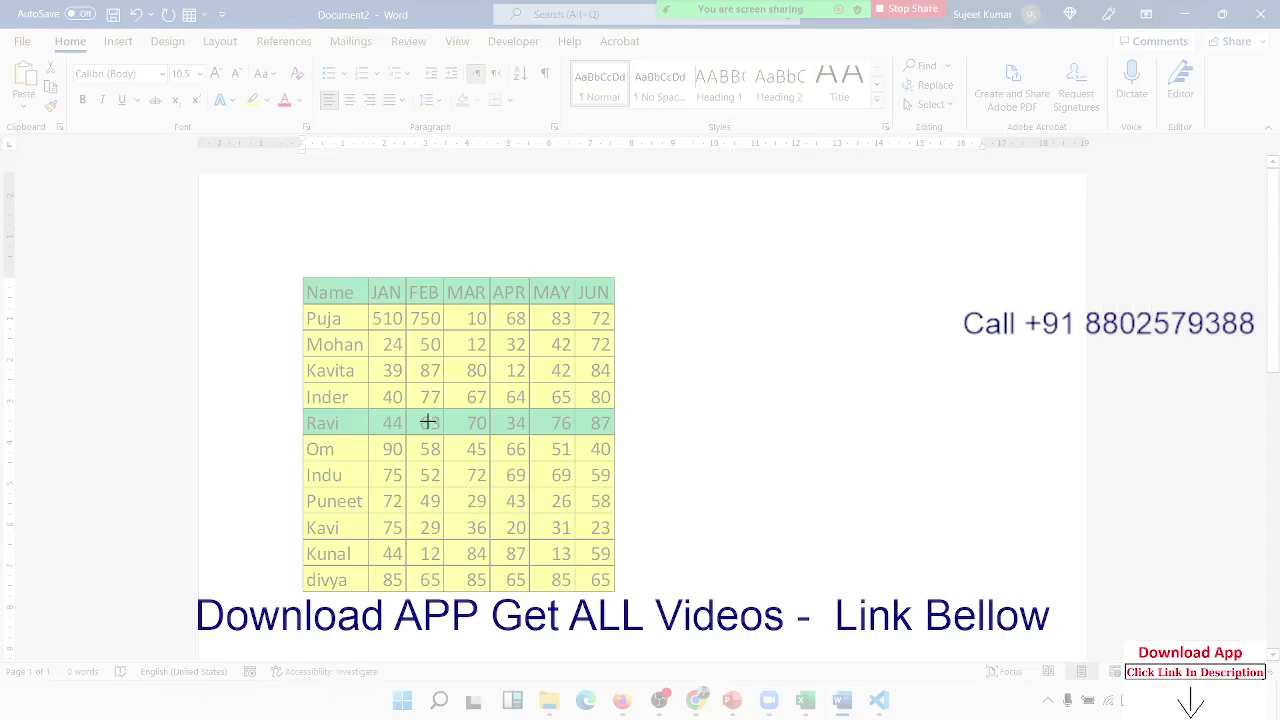
mouse_move(14, 33)
mouse_down()
mouse_move(669, 312)
mouse_move(686, 372)
mouse_up()
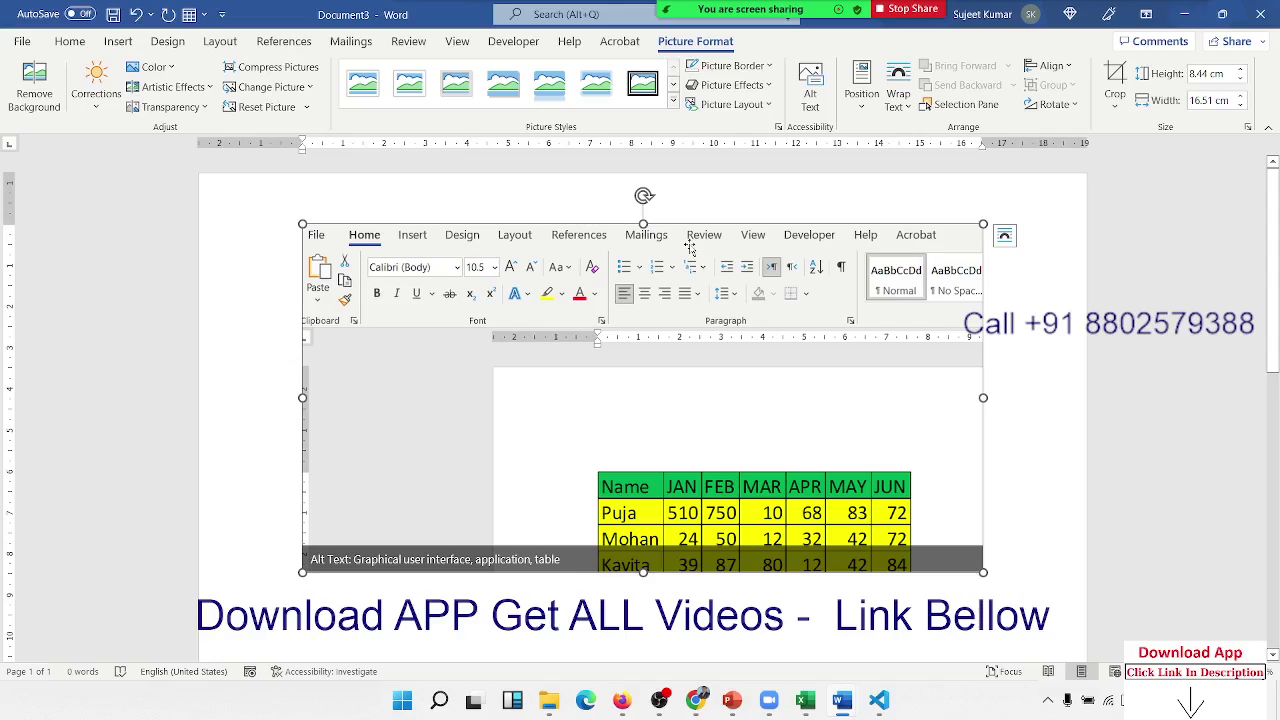
- Delete the Document2 table clipping and bring the insert features back up
key(Delete)
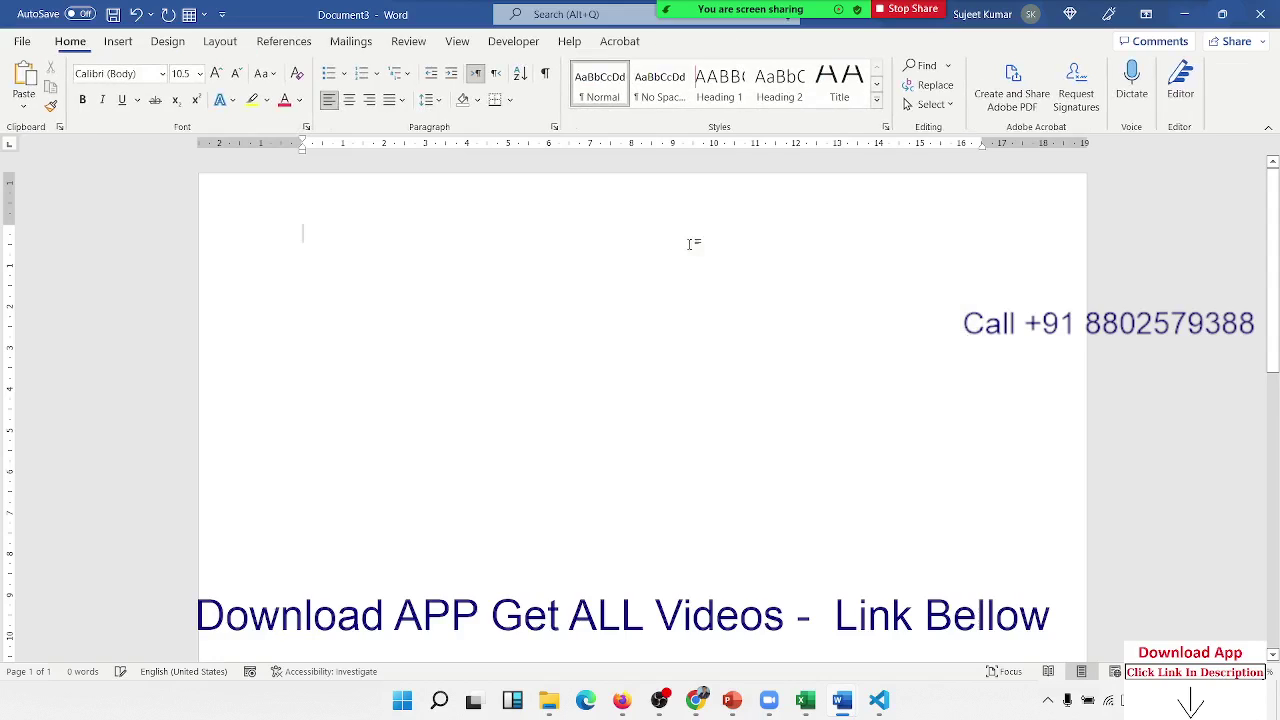
click(118, 41)
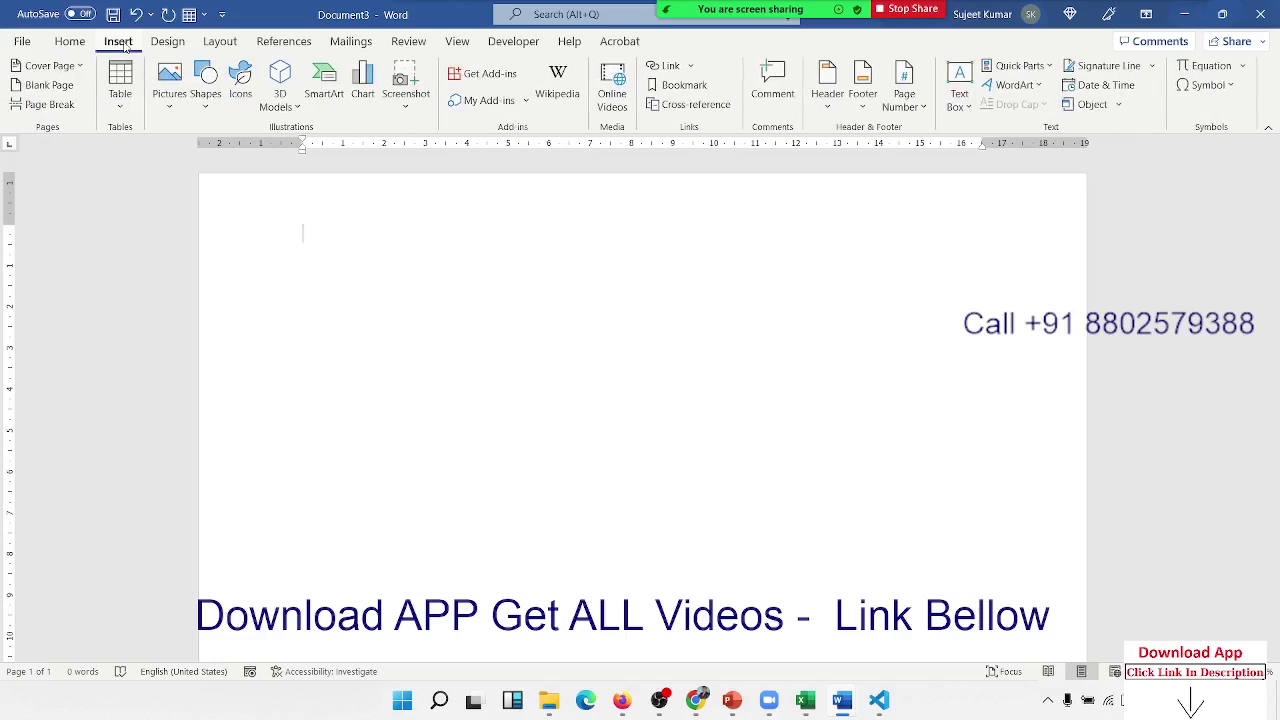